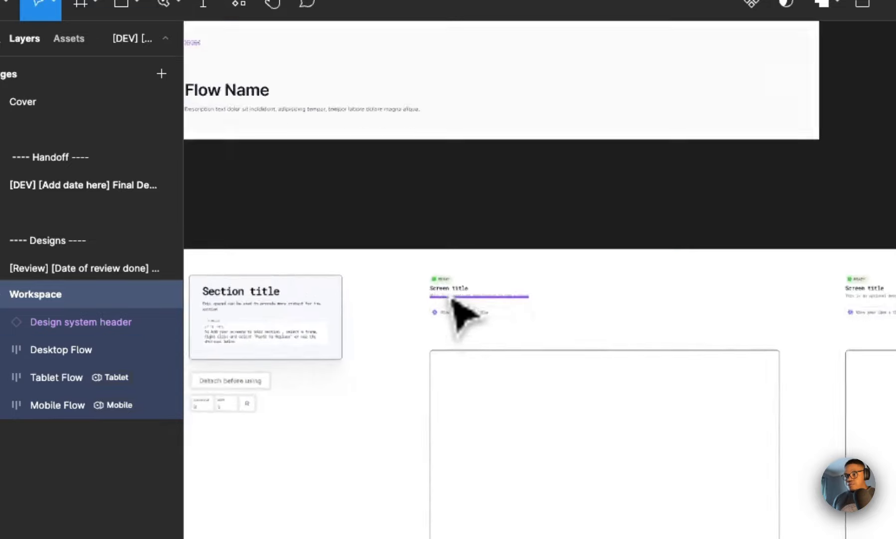
Step: Examine the Workspace page's flow name header and desktop, tablet and mobile flow frames
{"action": "scroll", "coordinate": [282, 239], "scroll_direction": "down", "scroll_amount": 3}
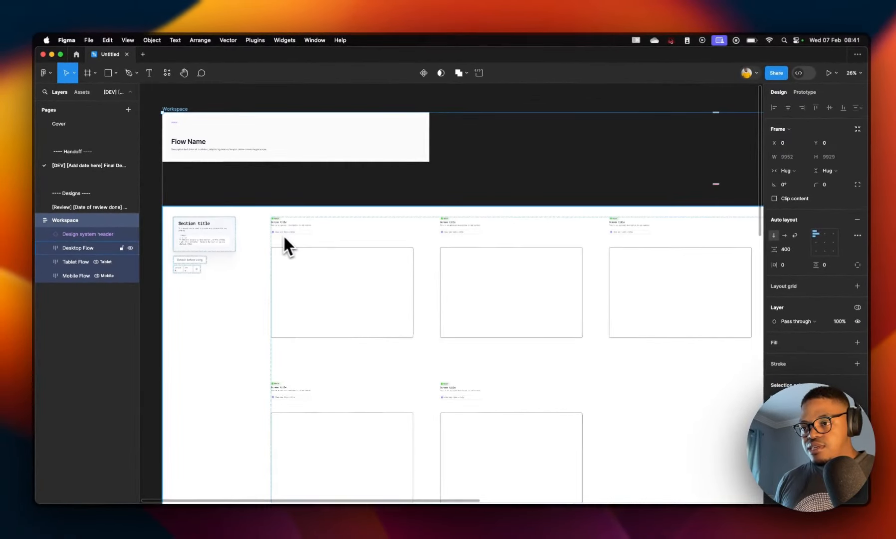
{"action": "scroll", "coordinate": [176, 236], "scroll_direction": "up", "scroll_amount": 5}
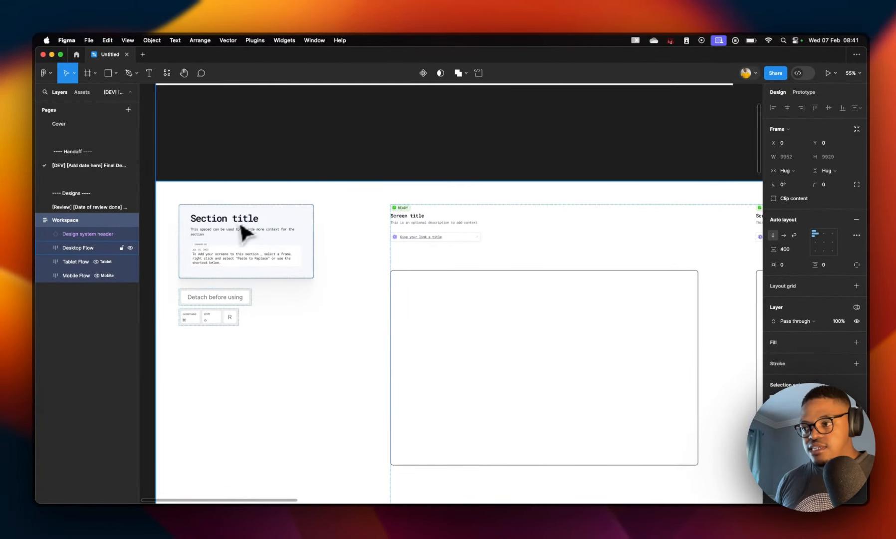
{"action": "scroll", "coordinate": [550, 250], "scroll_direction": "right", "scroll_amount": 6}
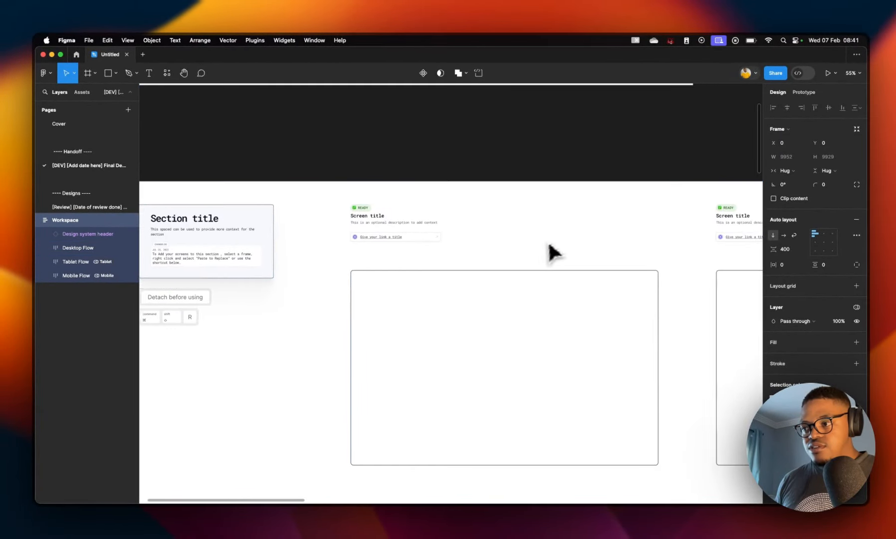
{"action": "scroll", "coordinate": [454, 341], "scroll_direction": "down", "scroll_amount": 3}
{"action": "scroll", "coordinate": [454, 341], "scroll_direction": "down", "scroll_amount": 1}
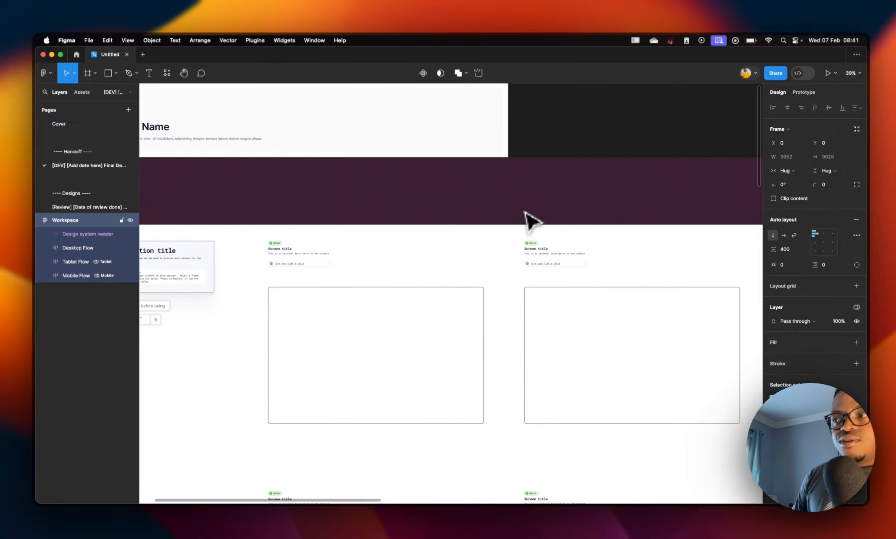
{"action": "scroll", "coordinate": [516, 254], "scroll_direction": "down", "scroll_amount": 5}
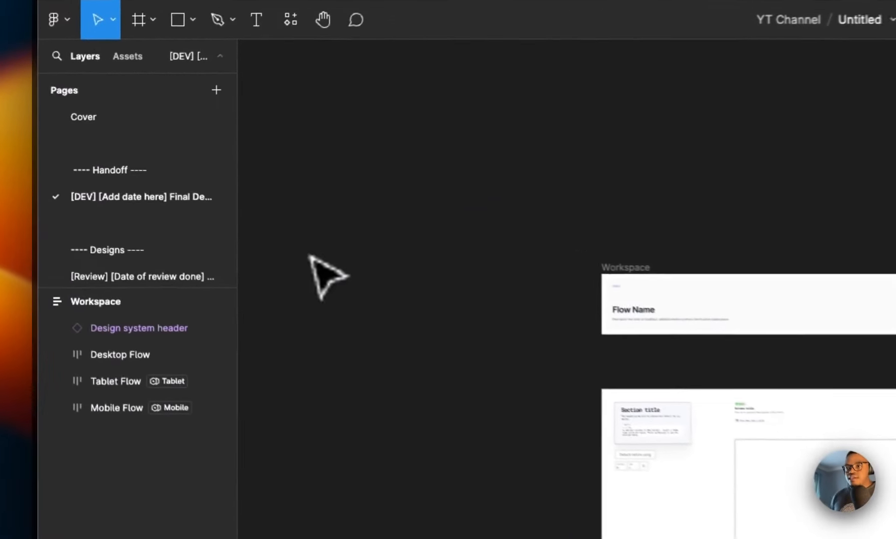
Step: In the assets libraries, add Untitled UI – PRO VARIABLES (v4.0) to the file and remove the Handoff helper library
{"action": "left_click", "coordinate": [116, 58]}
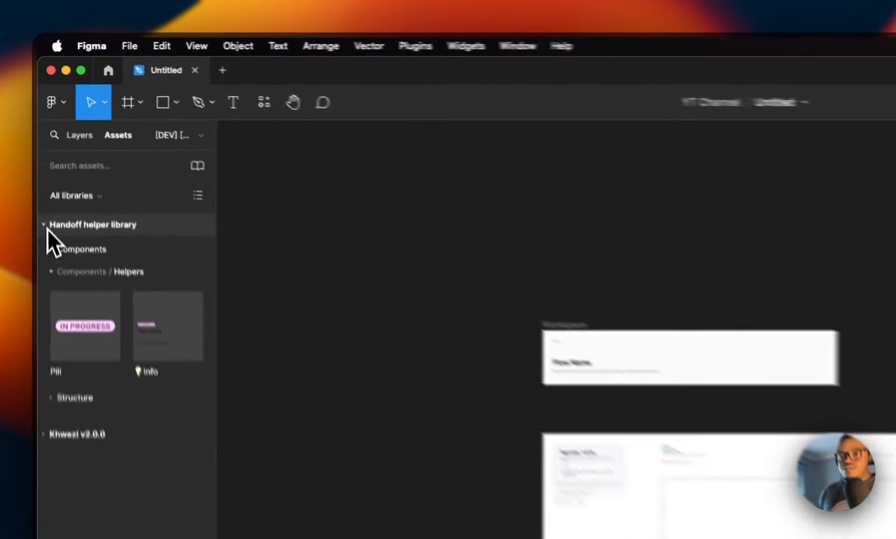
{"action": "left_click", "coordinate": [43, 146]}
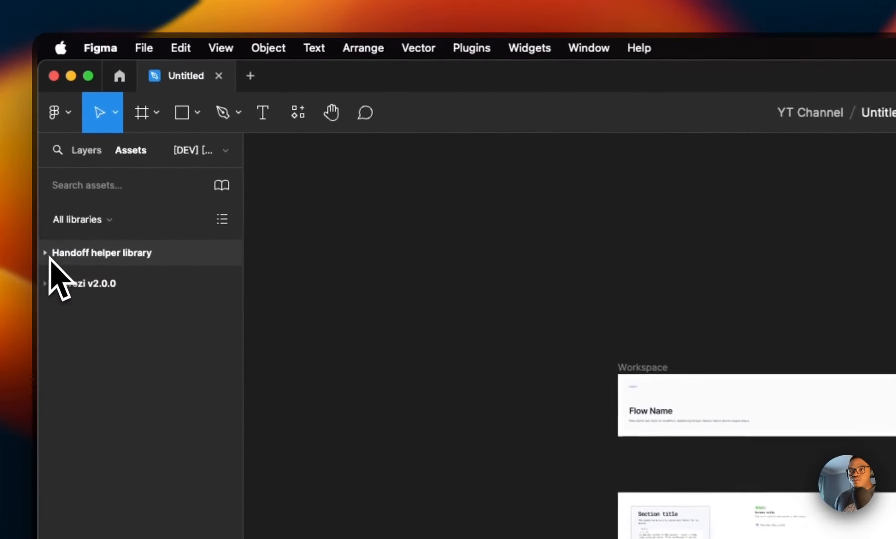
{"action": "left_click", "coordinate": [224, 190]}
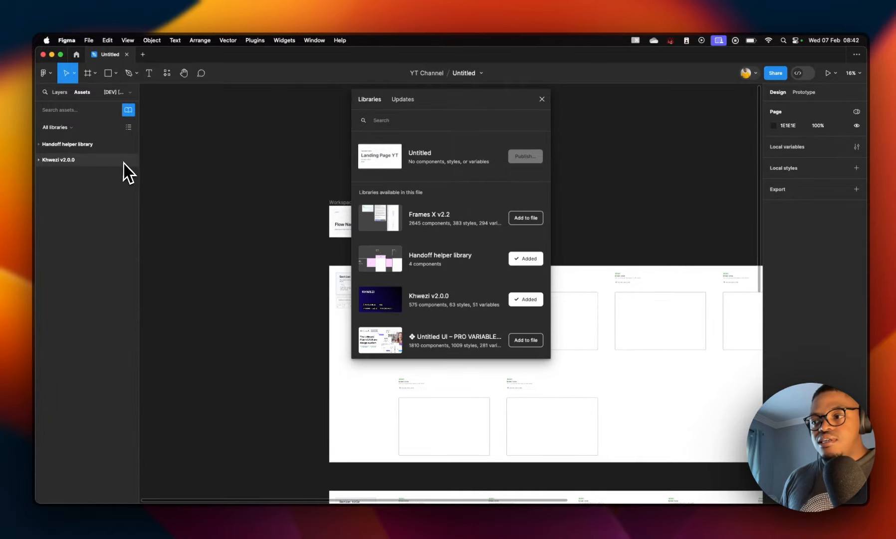
{"action": "scroll", "coordinate": [462, 319], "scroll_direction": "down", "scroll_amount": 3}
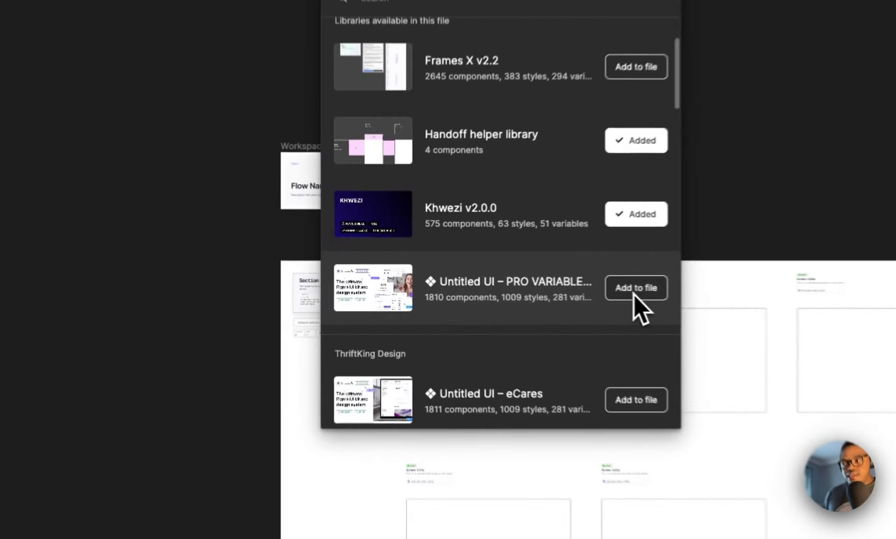
{"action": "left_click", "coordinate": [523, 282]}
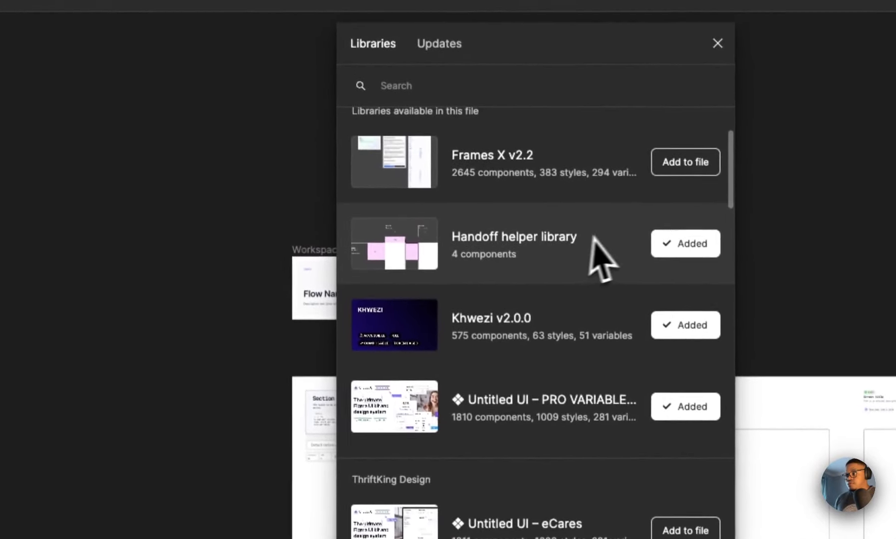
{"action": "left_click", "coordinate": [668, 243]}
{"action": "left_click", "coordinate": [718, 43]}
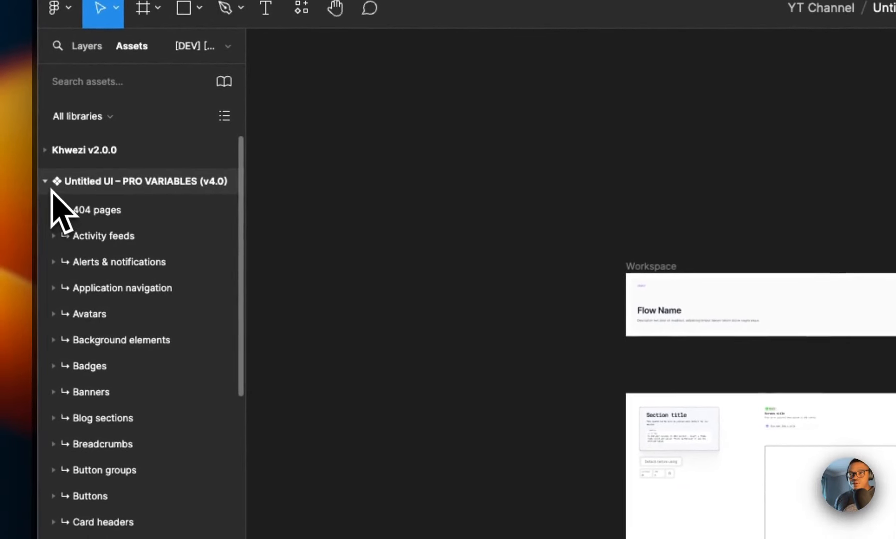
Step: Browse the component categories of the Khwezi v2.0.0 and Untitled UI – PRO VARIABLES libraries
{"action": "left_click", "coordinate": [49, 185]}
{"action": "left_click", "coordinate": [168, 190]}
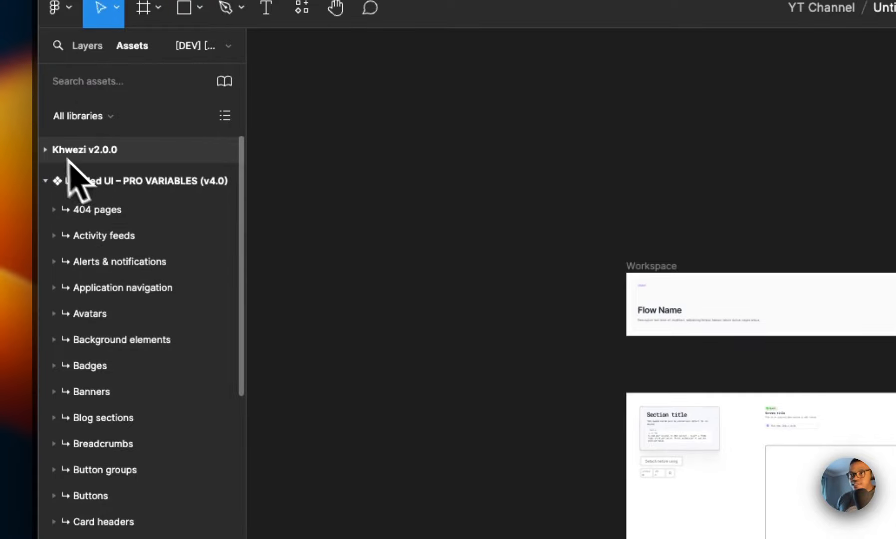
{"action": "left_click", "coordinate": [50, 176]}
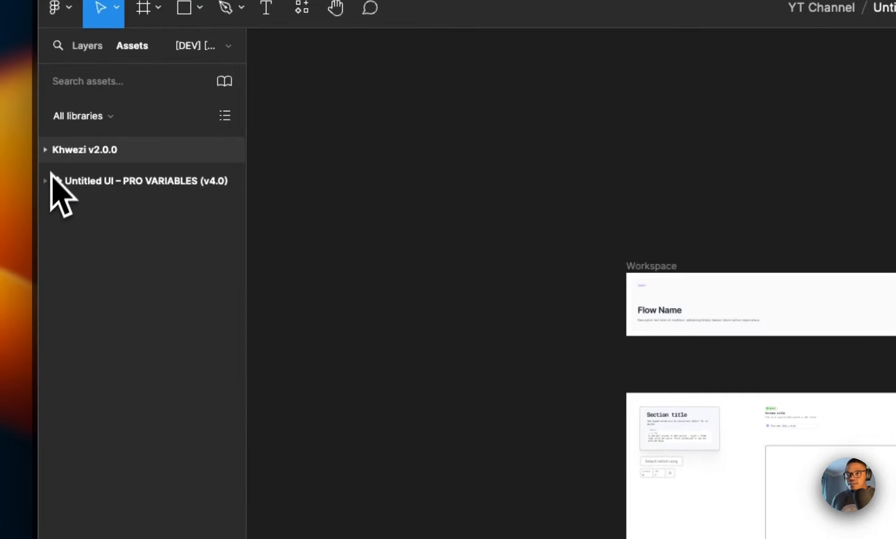
{"action": "left_click", "coordinate": [92, 153]}
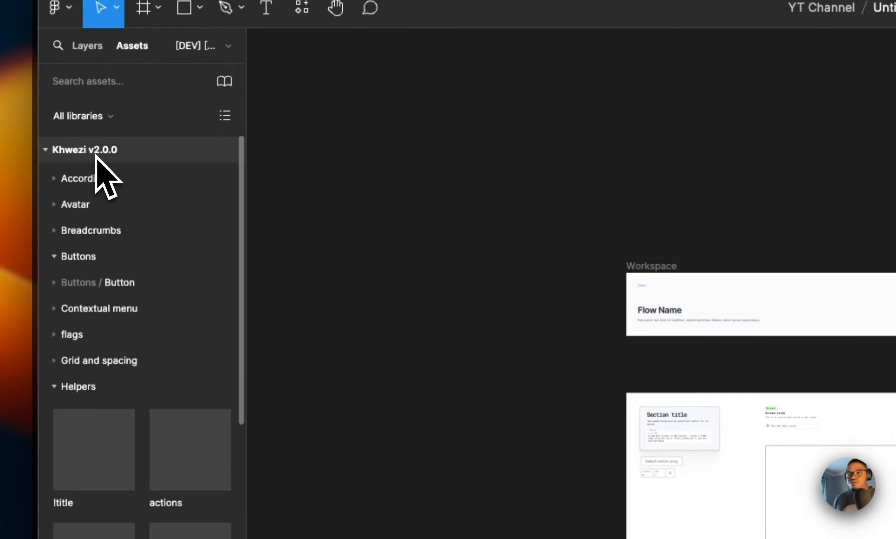
{"action": "left_click", "coordinate": [49, 151]}
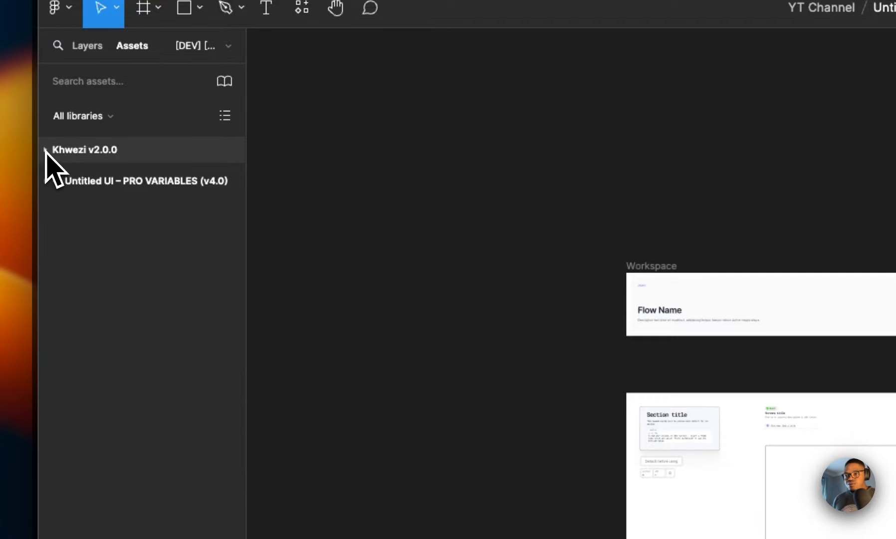
{"action": "left_click", "coordinate": [49, 151]}
{"action": "scroll", "coordinate": [74, 349], "scroll_direction": "down", "scroll_amount": 4}
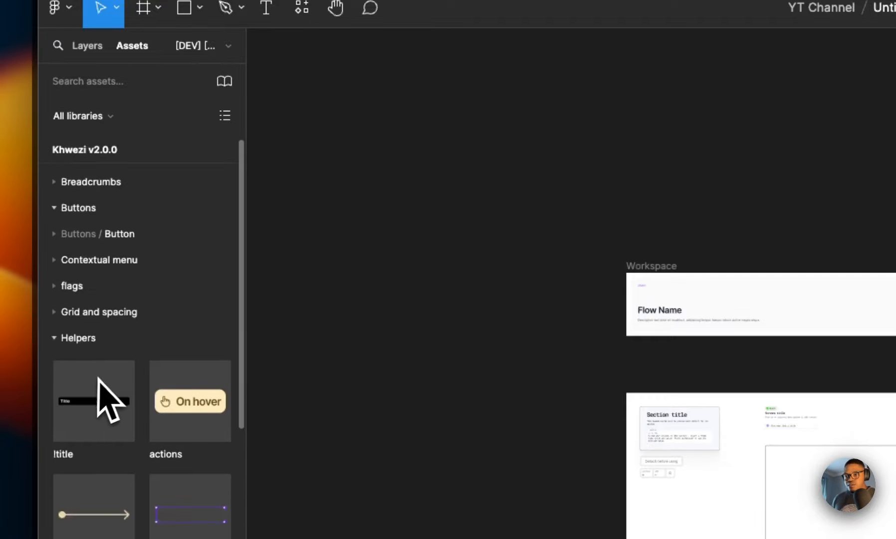
{"action": "scroll", "coordinate": [110, 300], "scroll_direction": "down", "scroll_amount": 3}
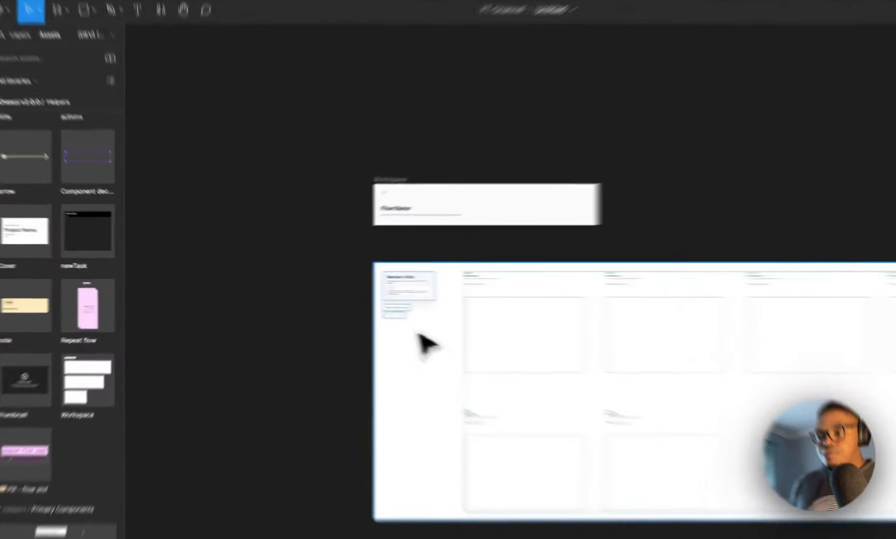
{"action": "left_click", "coordinate": [362, 316]}
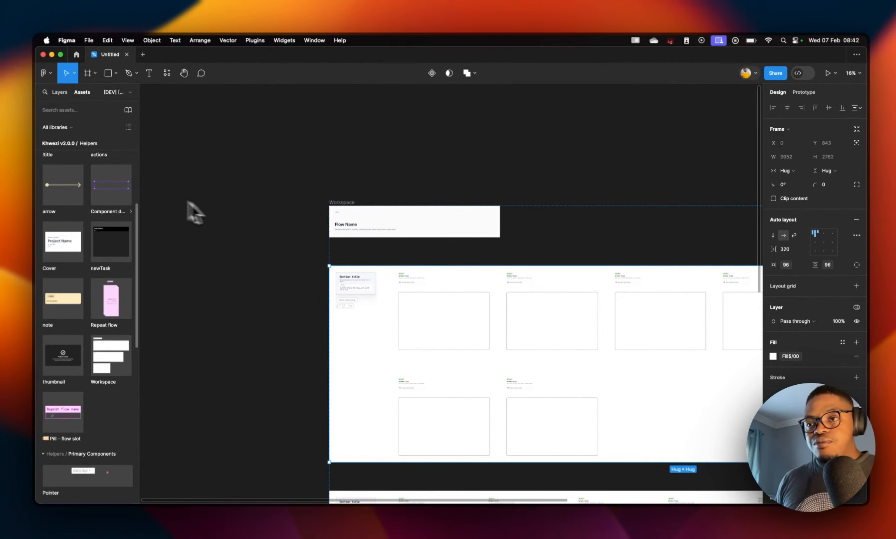
{"action": "scroll", "coordinate": [97, 177], "scroll_direction": "up", "scroll_amount": 5}
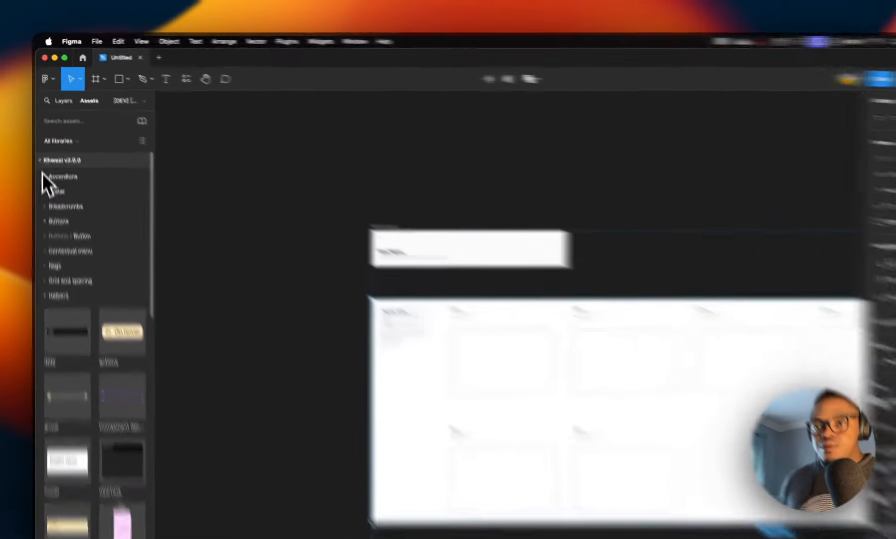
{"action": "left_click", "coordinate": [38, 145]}
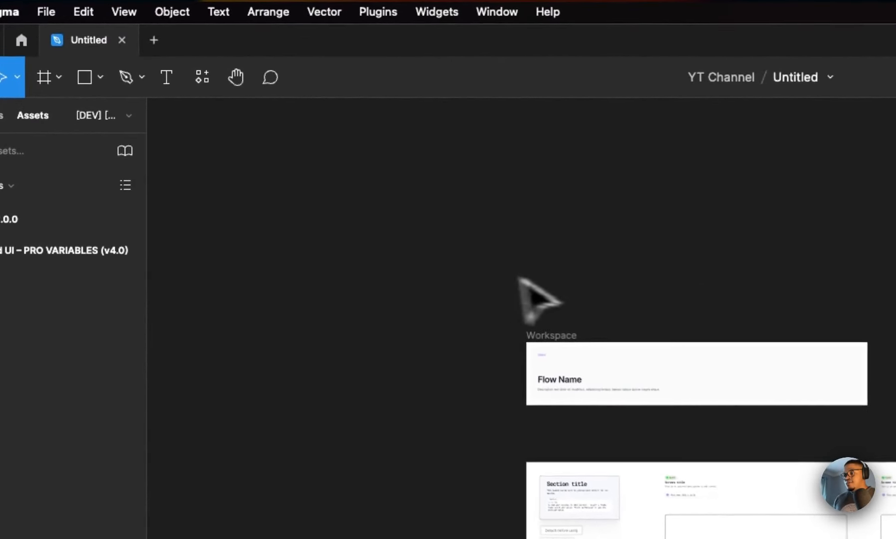
Step: Switch to the [Review] page and create a MacBook Pro 14" frame (1512×982) below the Typography header
{"action": "scroll", "coordinate": [499, 299], "scroll_direction": "down", "scroll_amount": 3}
{"action": "scroll", "coordinate": [474, 327], "scroll_direction": "left", "scroll_amount": 1}
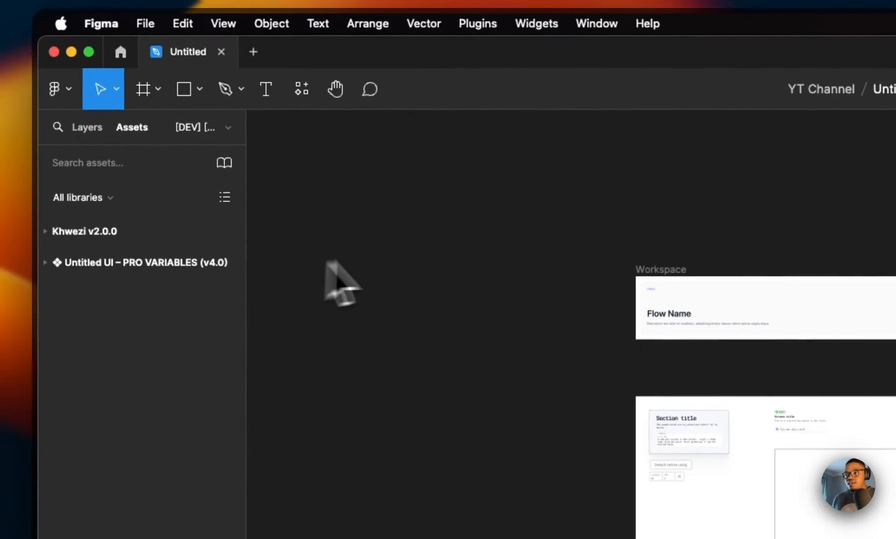
{"action": "left_click", "coordinate": [197, 132]}
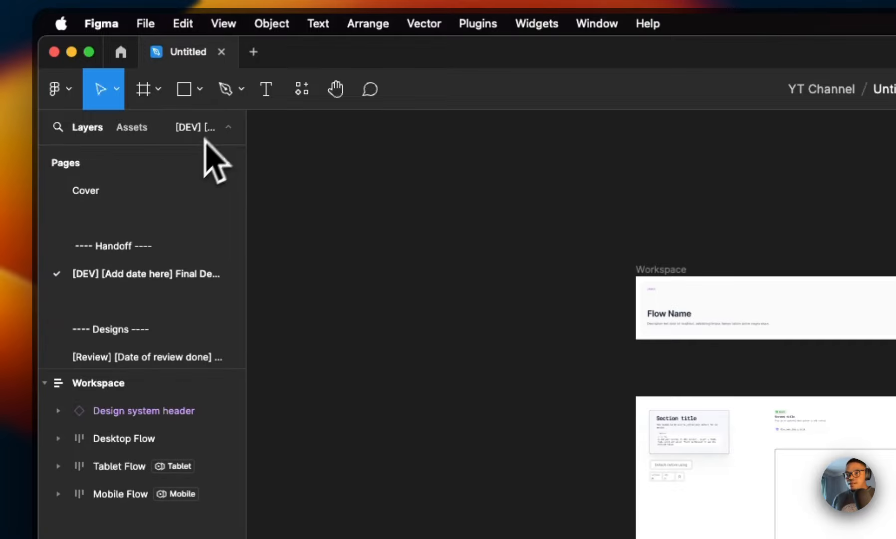
{"action": "left_click", "coordinate": [192, 355]}
{"action": "scroll", "coordinate": [307, 349], "scroll_direction": "down", "scroll_amount": 5}
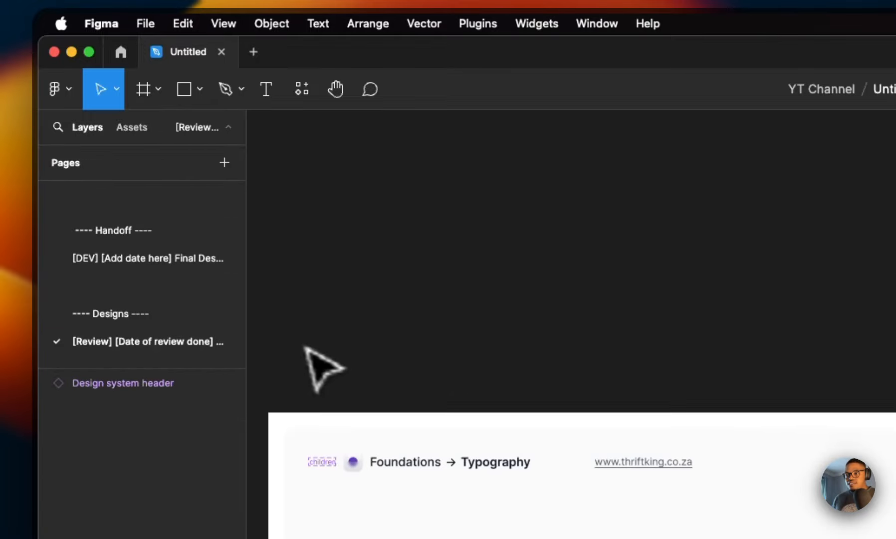
{"action": "key", "text": "f"}
{"action": "left_click", "coordinate": [295, 235]}
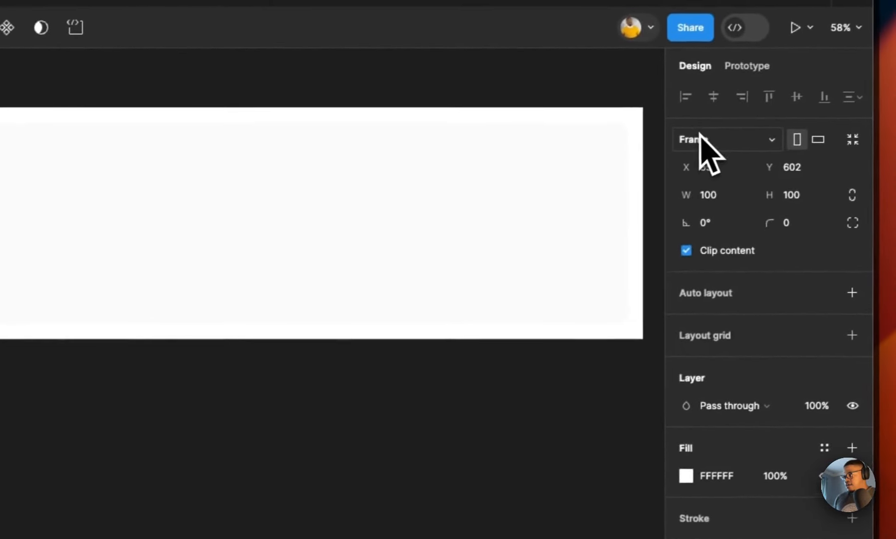
{"action": "left_click", "coordinate": [699, 135]}
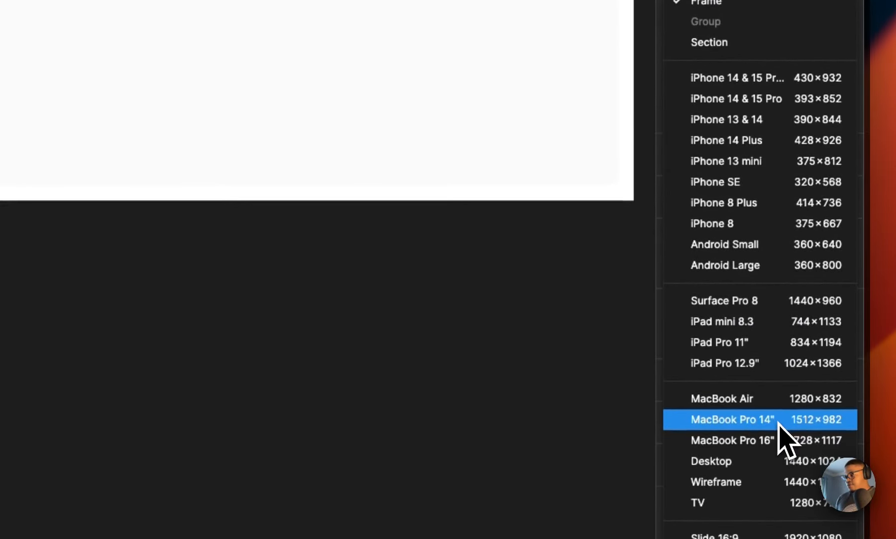
{"action": "left_click", "coordinate": [779, 423]}
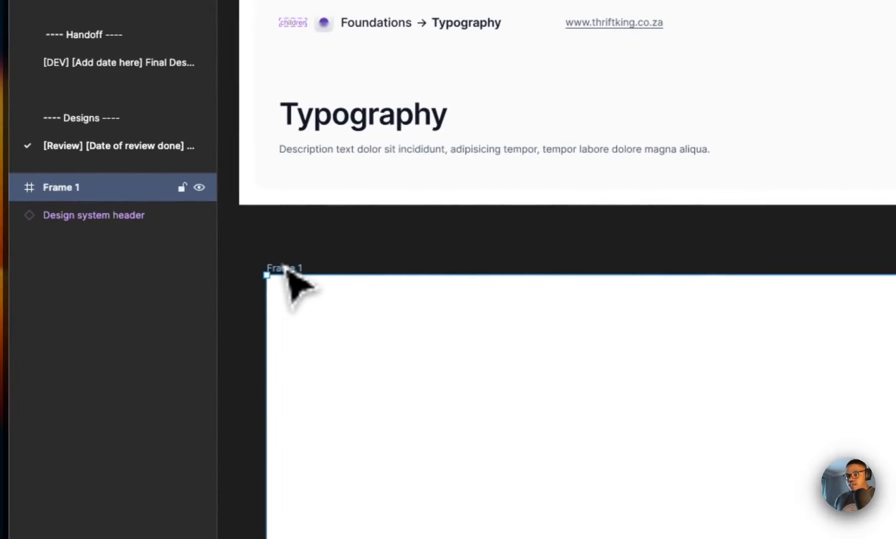
Step: Rename the frame to "1000 - landing page" and add auto layout to it
{"action": "double_click", "coordinate": [288, 268]}
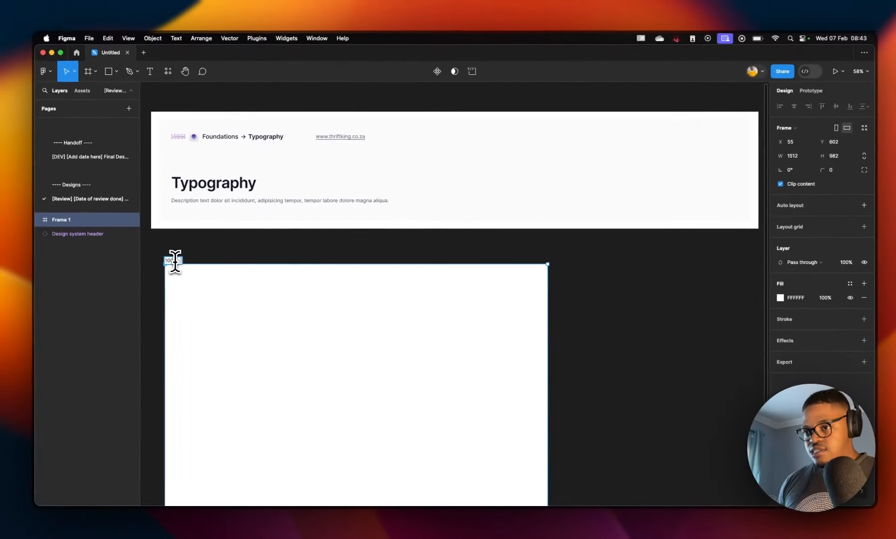
{"action": "type", "text": "1000 - lan"}
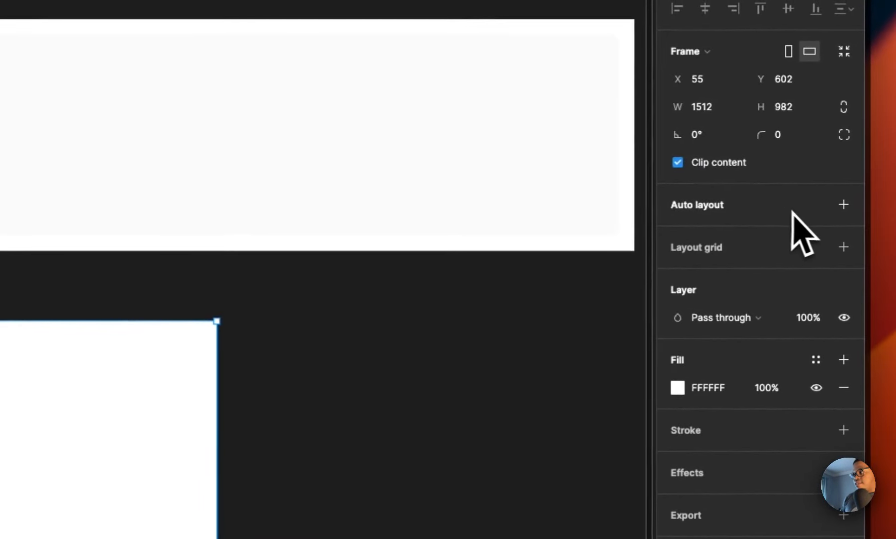
{"action": "left_click", "coordinate": [843, 200]}
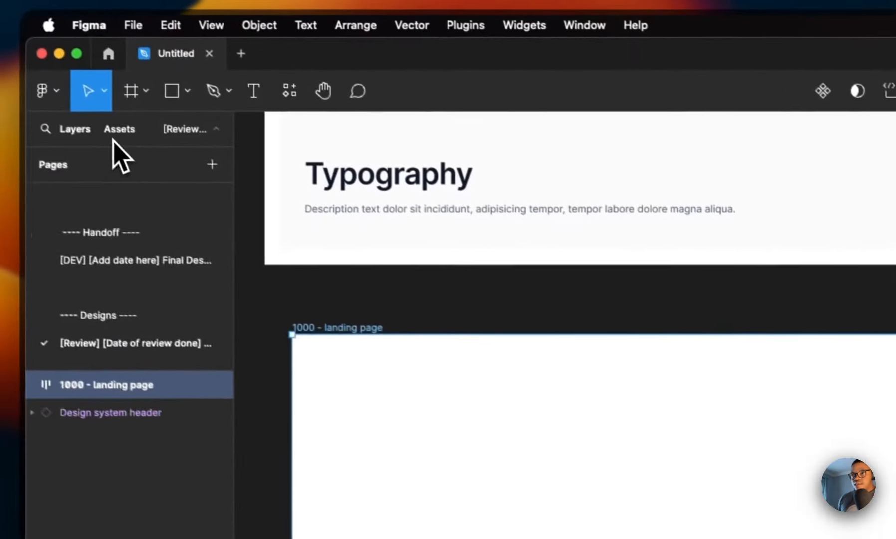
Step: Insert the Khwezi Accordion component from the assets into the 1000 - landing page frame
{"action": "left_click", "coordinate": [127, 139]}
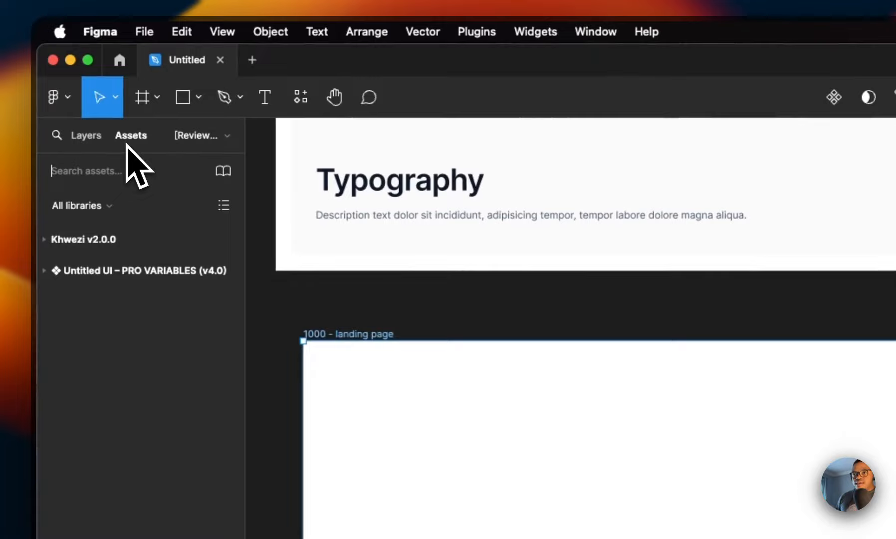
{"action": "left_click", "coordinate": [45, 271]}
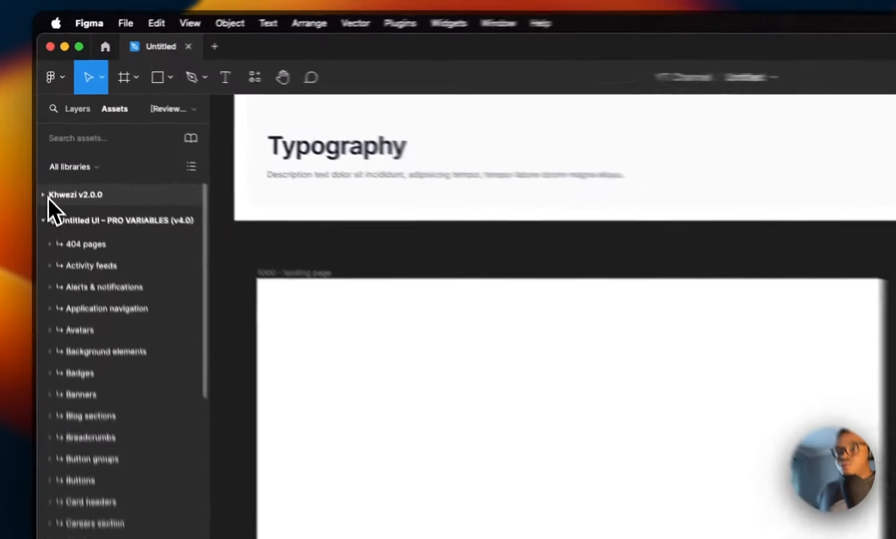
{"action": "left_click", "coordinate": [42, 144]}
{"action": "left_click", "coordinate": [110, 249]}
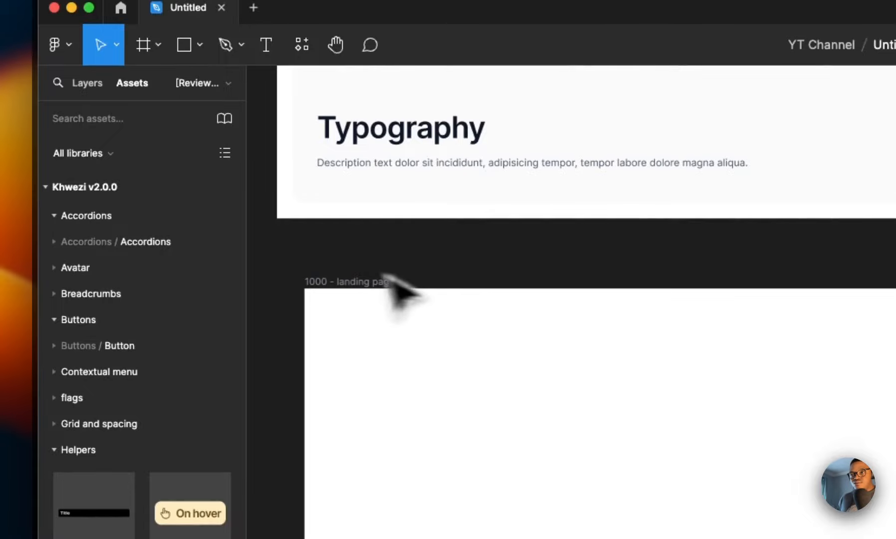
{"action": "left_click", "coordinate": [60, 243]}
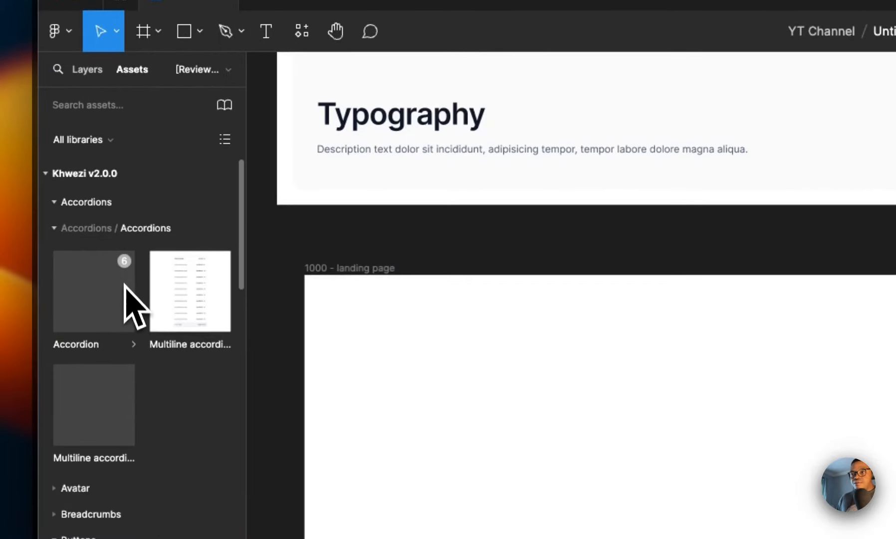
{"action": "left_click_drag", "start_coordinate": [125, 286], "coordinate": [309, 312]}
{"action": "right_click", "coordinate": [355, 113]}
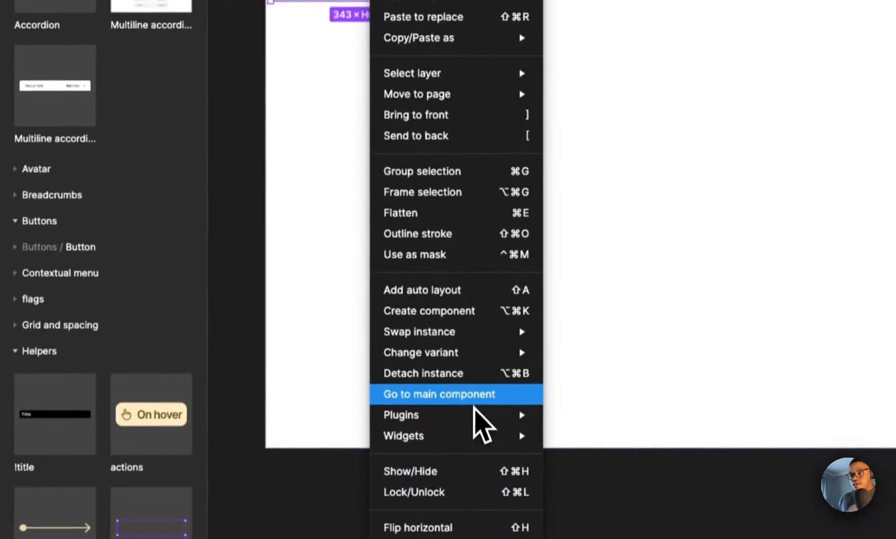
{"action": "left_click", "coordinate": [474, 394]}
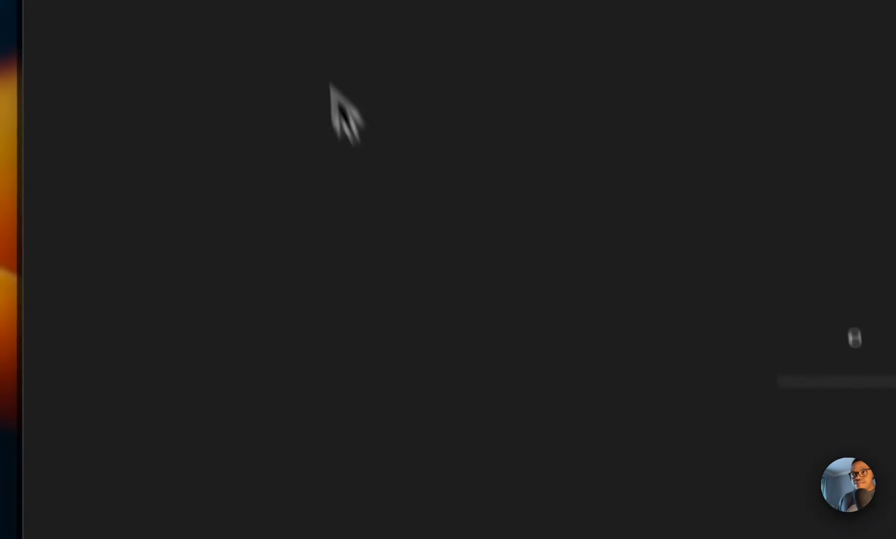
{"action": "left_click", "coordinate": [164, 84]}
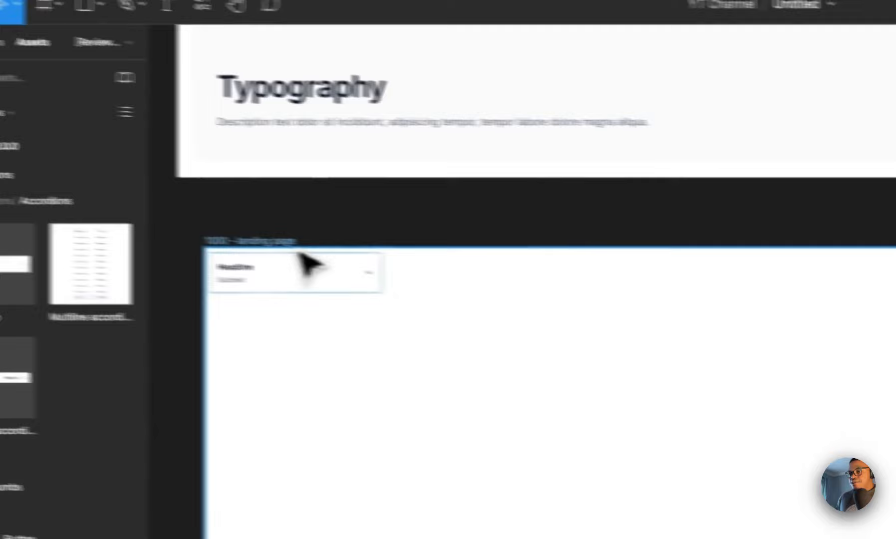
Step: Delete the Accordion instance from the landing page frame
{"action": "left_click", "coordinate": [311, 282]}
{"action": "key", "text": "Delete"}
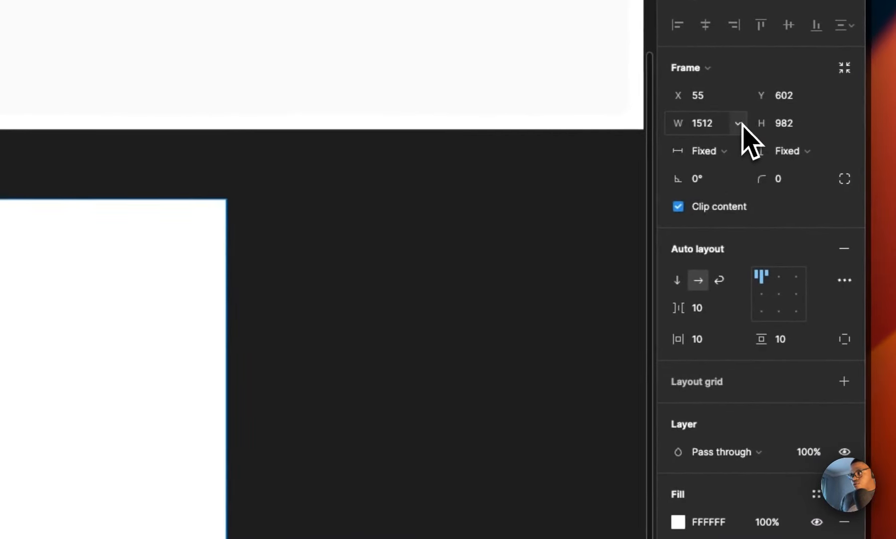
Step: Add a minimum width to the landing page frame bound to the Khwezi min-width breakpoint variable
{"action": "left_click", "coordinate": [737, 124]}
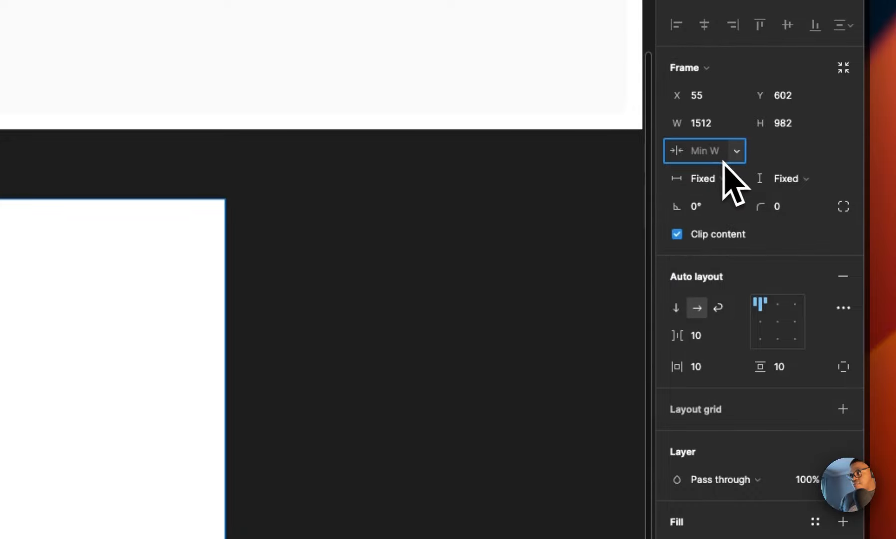
{"action": "left_click", "coordinate": [723, 159]}
{"action": "left_click", "coordinate": [736, 236]}
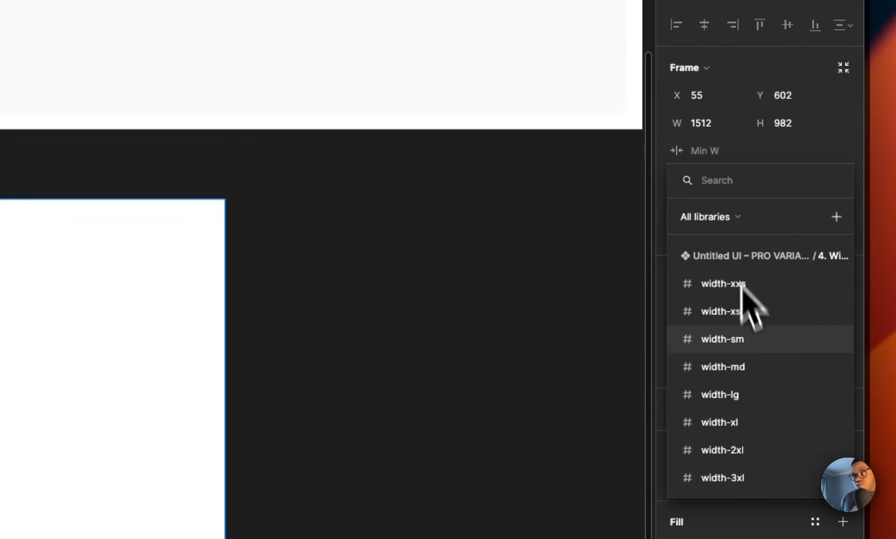
{"action": "scroll", "coordinate": [754, 329], "scroll_direction": "down", "scroll_amount": 10}
{"action": "left_click", "coordinate": [784, 479]}
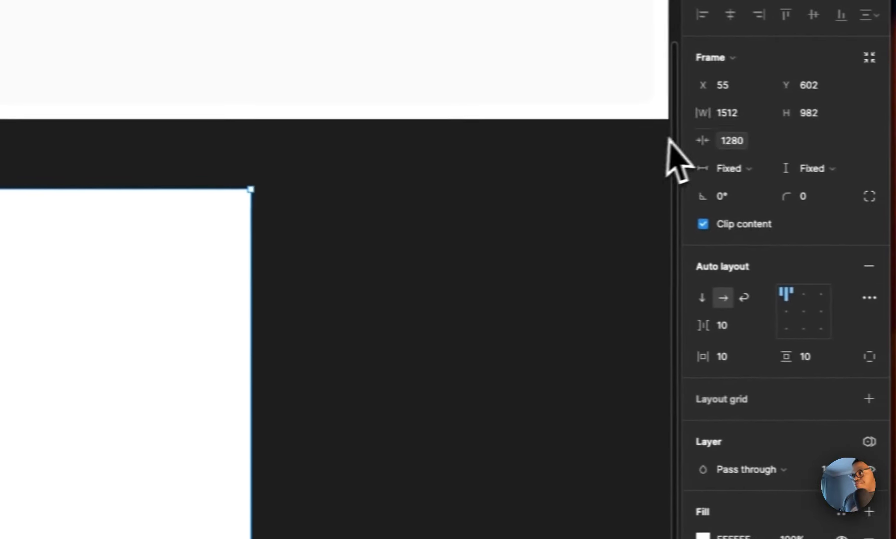
Step: Add a maximum width to the frame bound to the Khwezi Device Breakpoints max-width variable
{"action": "left_click", "coordinate": [762, 112]}
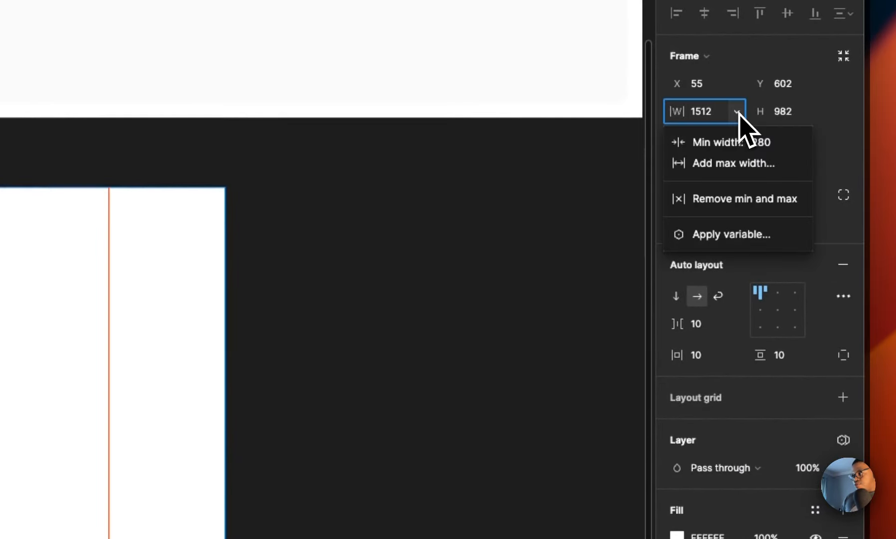
{"action": "left_click", "coordinate": [737, 164]}
{"action": "left_click", "coordinate": [736, 167]}
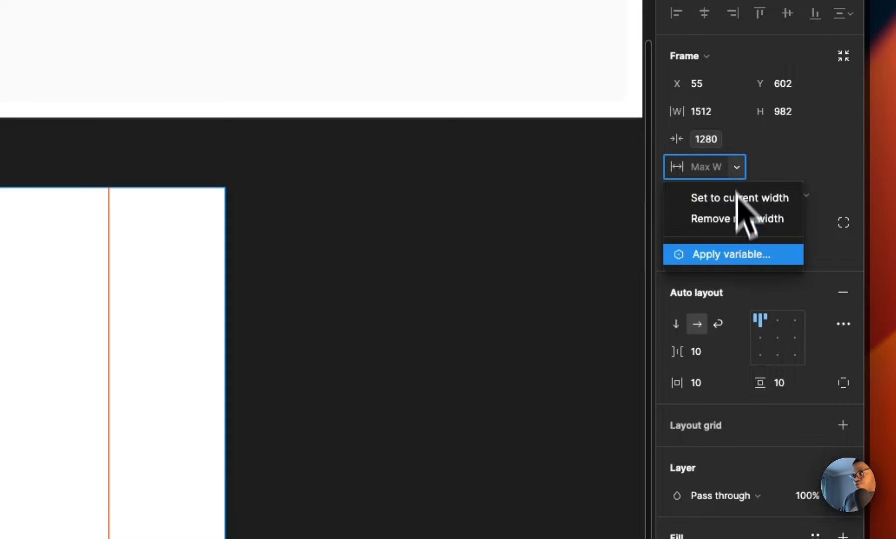
{"action": "left_click", "coordinate": [746, 255]}
{"action": "scroll", "coordinate": [788, 380], "scroll_direction": "down", "scroll_amount": 10}
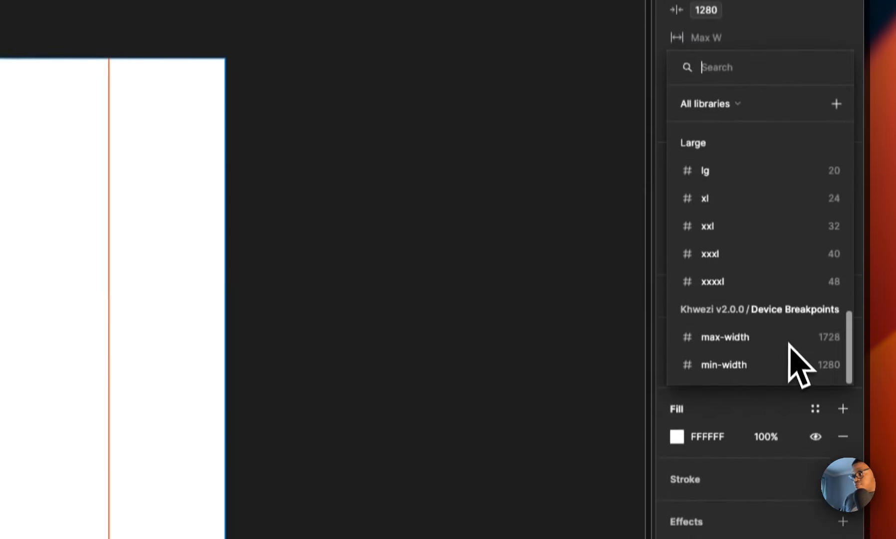
{"action": "left_click", "coordinate": [789, 338]}
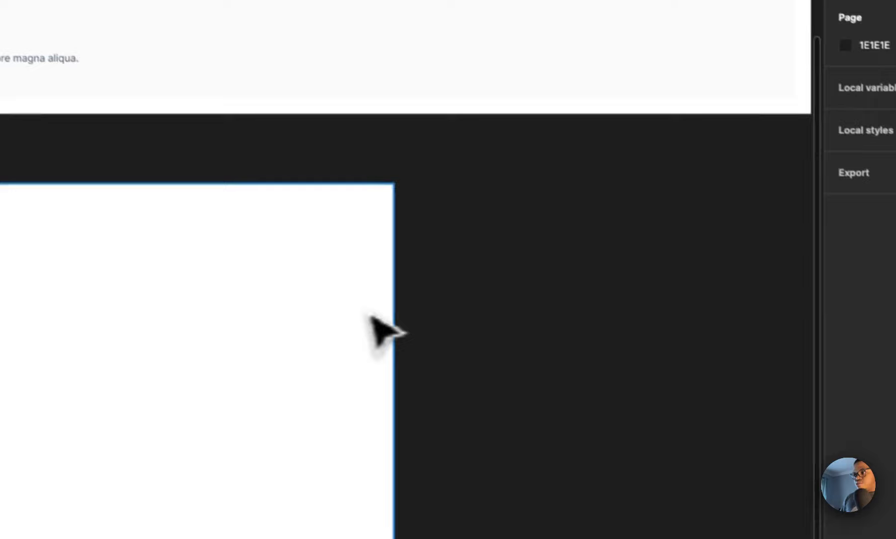
Step: Switch the frame's Device Breakpoints variable mode to Tablet
{"action": "left_click", "coordinate": [266, 202]}
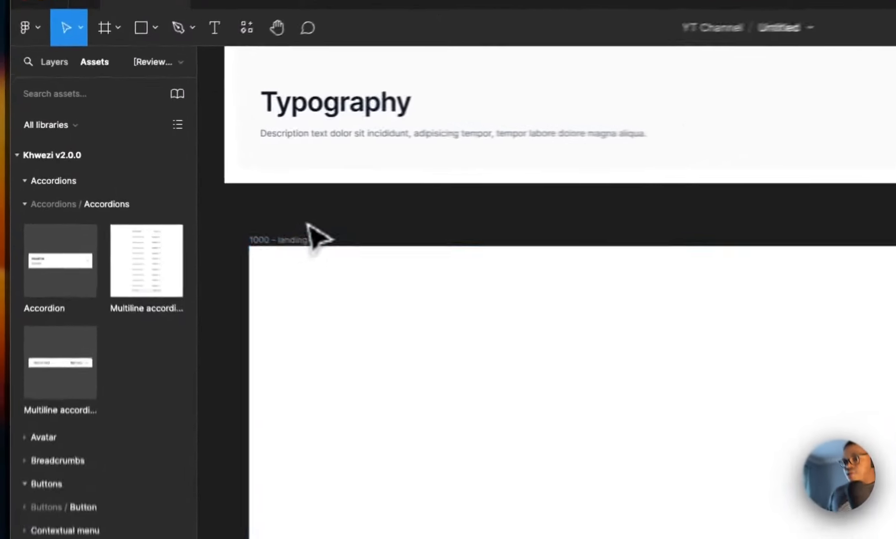
{"action": "left_click", "coordinate": [309, 234]}
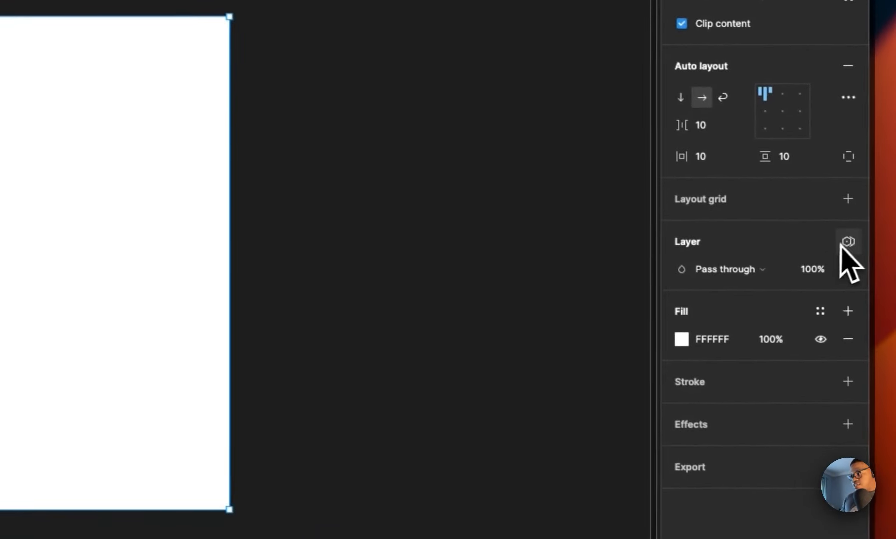
{"action": "left_click", "coordinate": [849, 241]}
{"action": "mouse_move", "coordinate": [785, 302]}
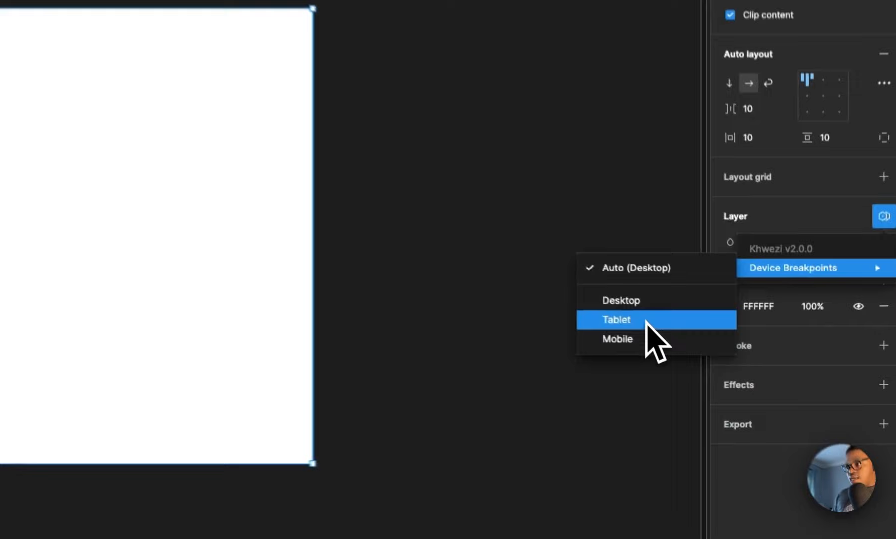
{"action": "left_click", "coordinate": [714, 363]}
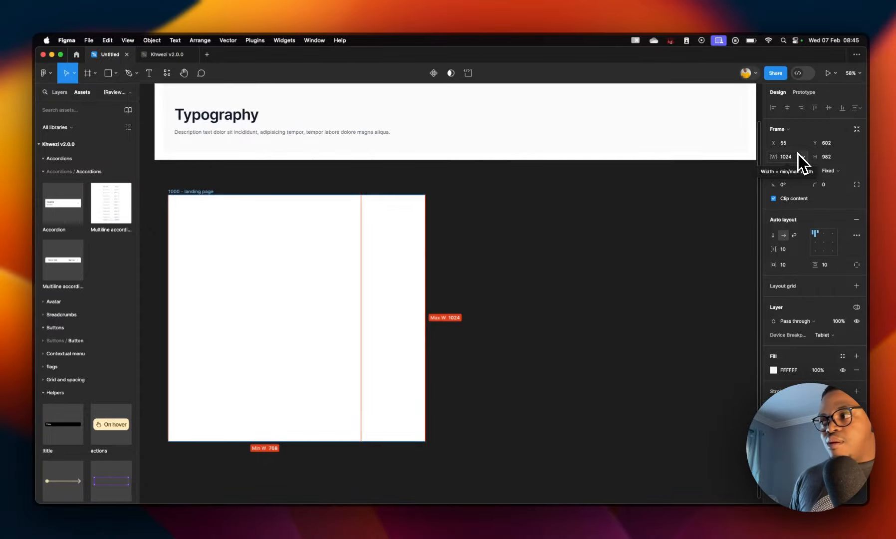
Step: Check the frame's width bounds and switch its Device Breakpoints mode to Mobile
{"action": "left_click", "coordinate": [800, 157]}
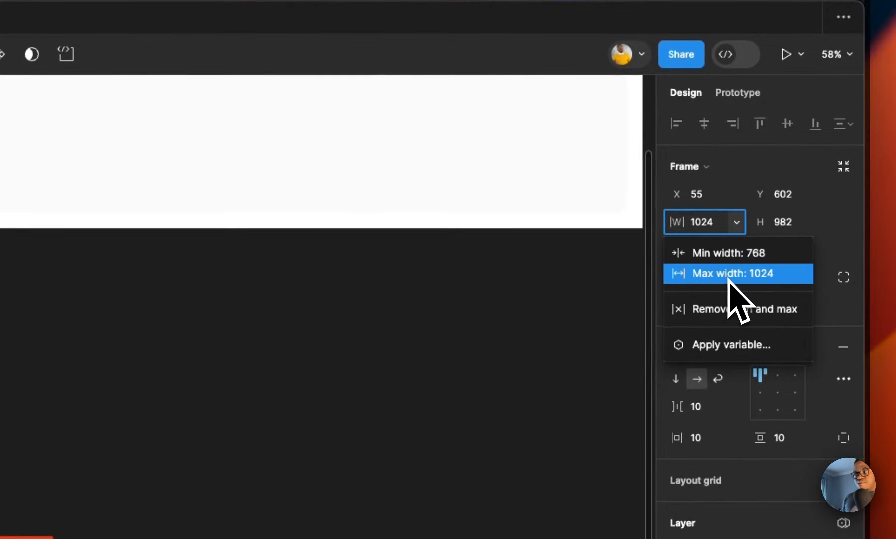
{"action": "left_click", "coordinate": [492, 324]}
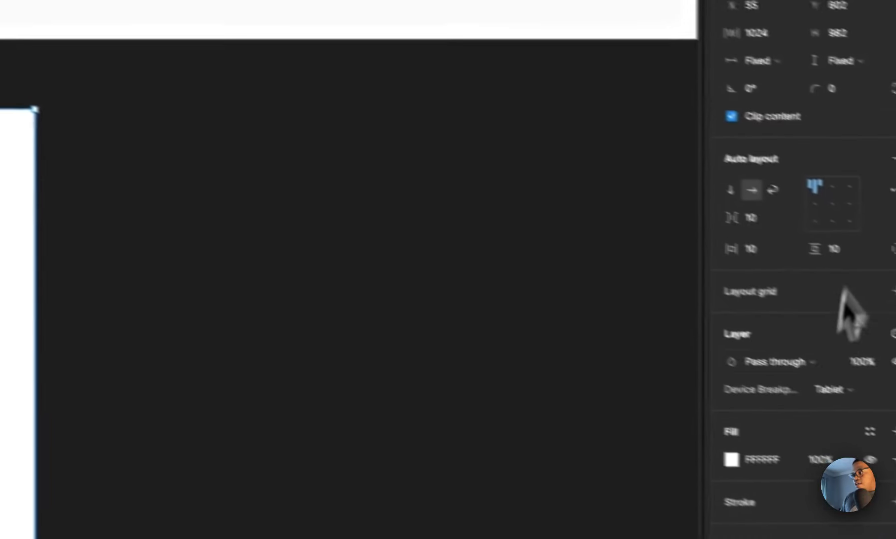
{"action": "left_click", "coordinate": [831, 390]}
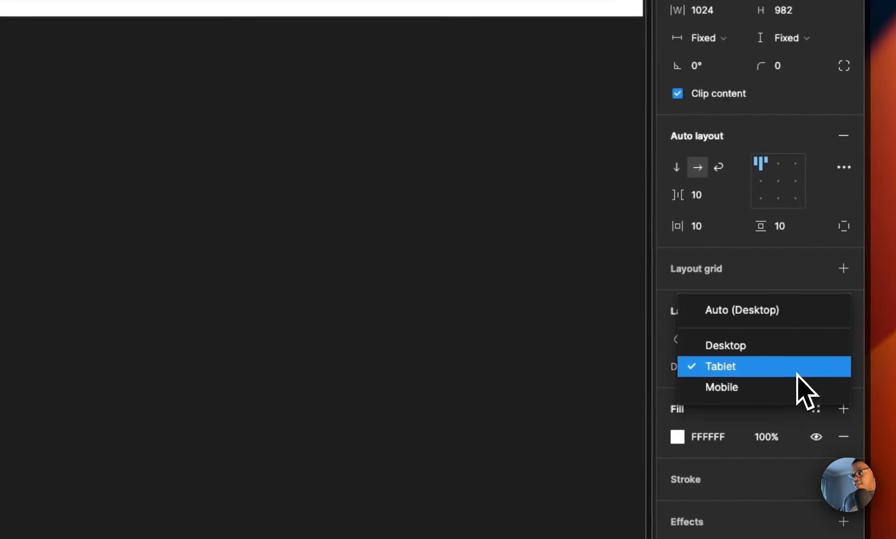
{"action": "left_click", "coordinate": [840, 409]}
{"action": "left_click", "coordinate": [737, 9]}
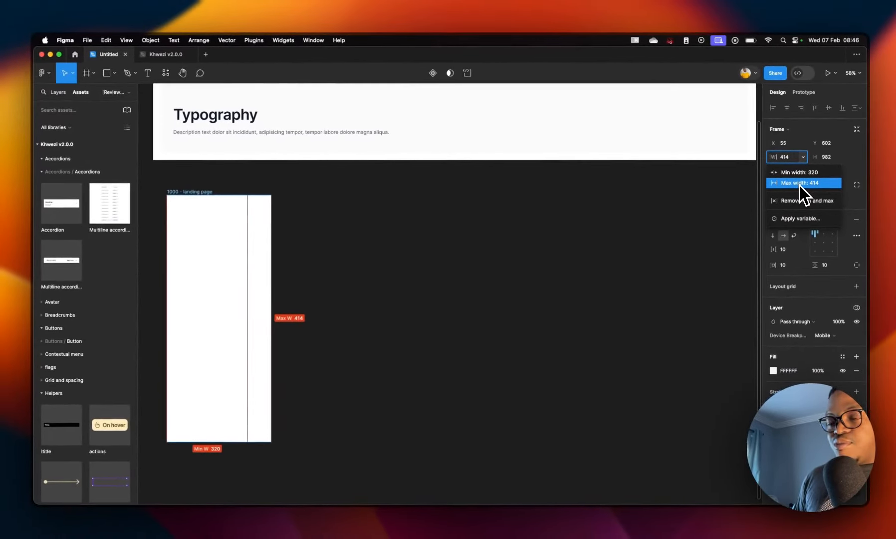
{"action": "left_click", "coordinate": [800, 183]}
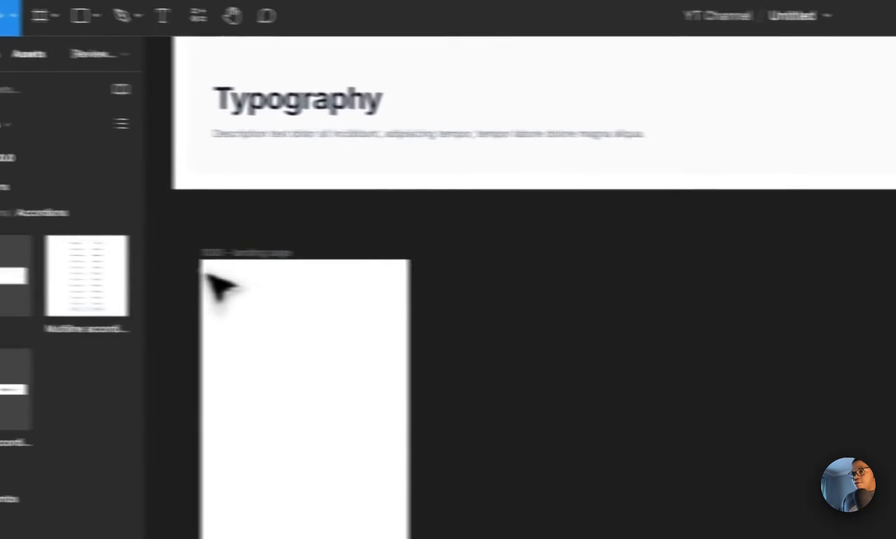
Step: Set the frame's Device Breakpoints mode back to Auto (Desktop)
{"action": "left_click", "coordinate": [34, 237]}
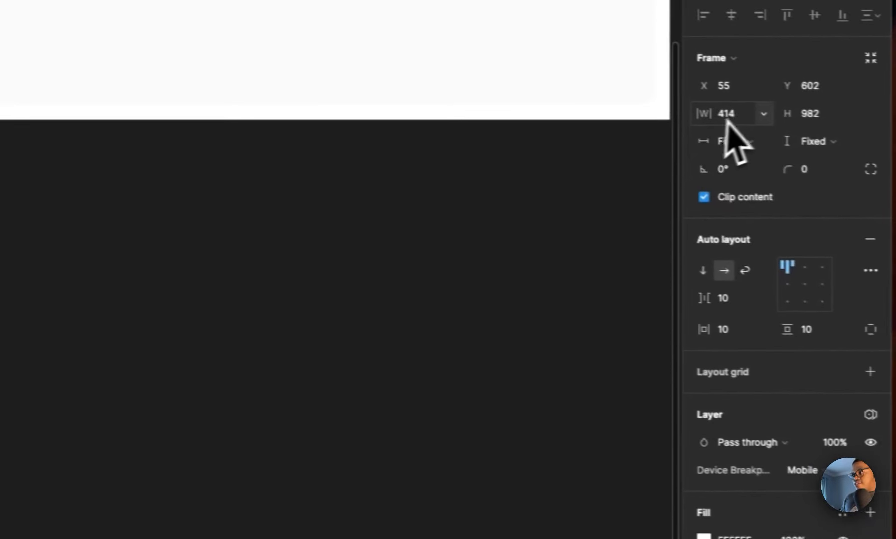
{"action": "left_click", "coordinate": [813, 470]}
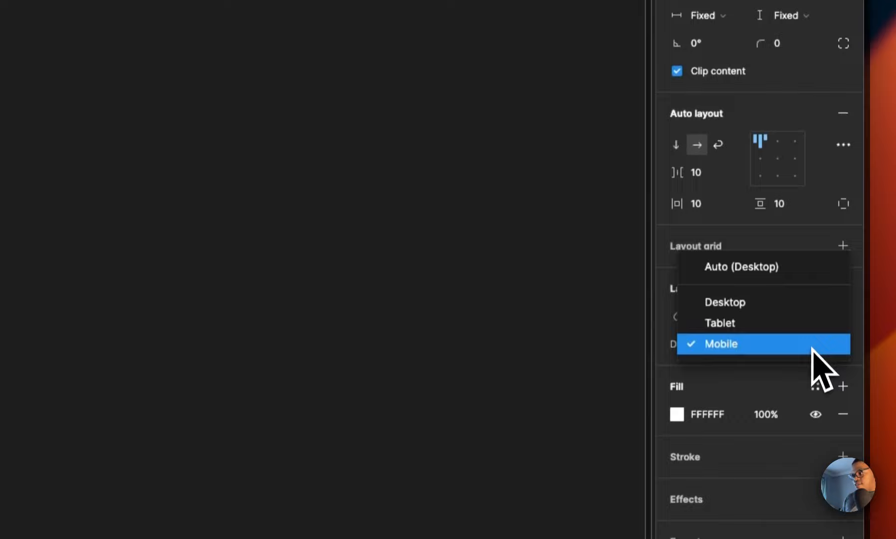
{"action": "left_click", "coordinate": [793, 269]}
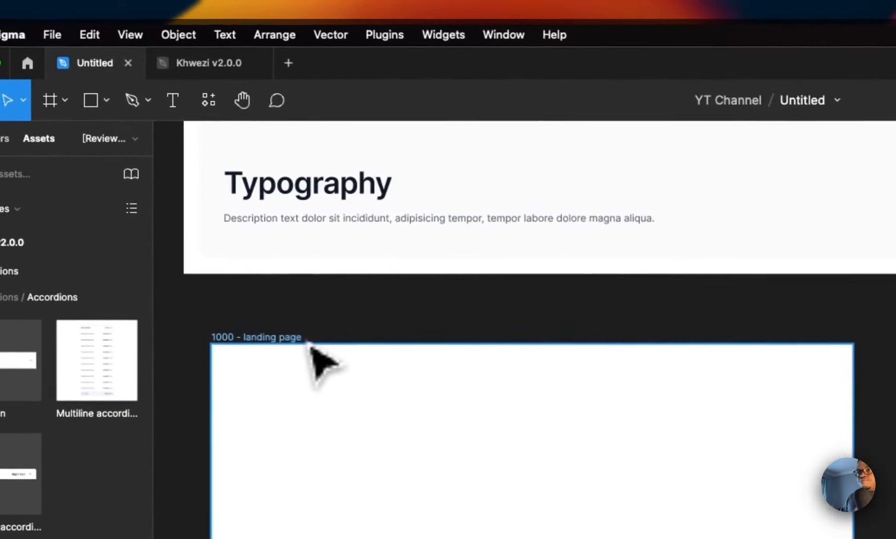
Step: Open the Khwezi v2.0.0 file's local variables and show the Device Breakpoints collection
{"action": "left_click", "coordinate": [205, 68]}
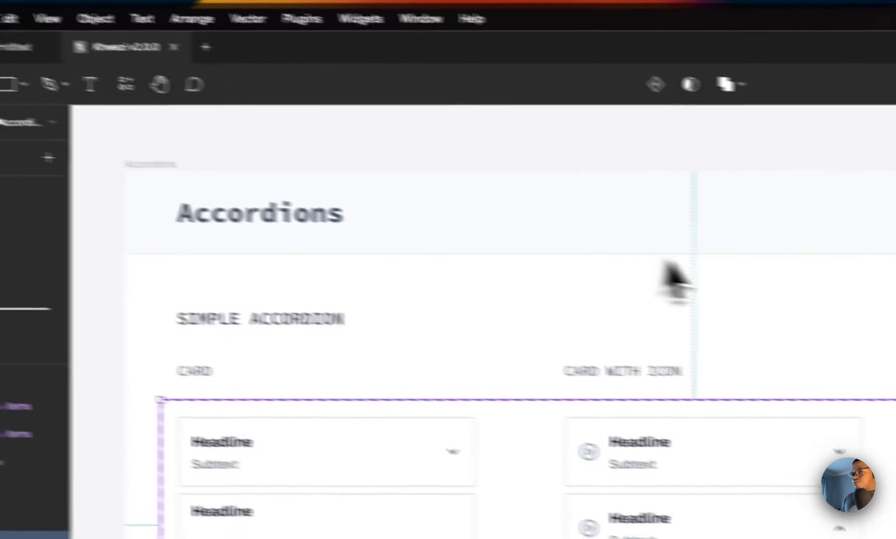
{"action": "scroll", "coordinate": [100, 269], "scroll_direction": "up", "scroll_amount": 1}
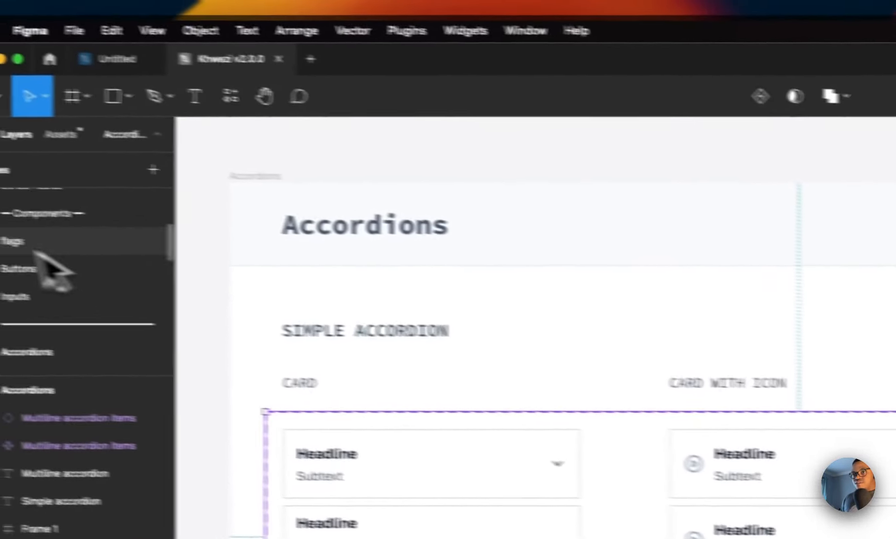
{"action": "scroll", "coordinate": [36, 252], "scroll_direction": "up", "scroll_amount": 5}
{"action": "left_click", "coordinate": [154, 170]}
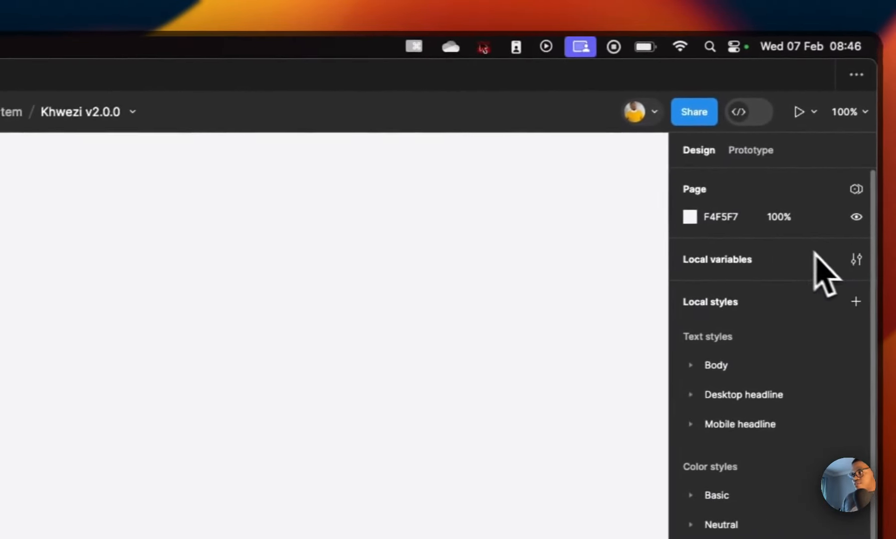
{"action": "left_click", "coordinate": [855, 260]}
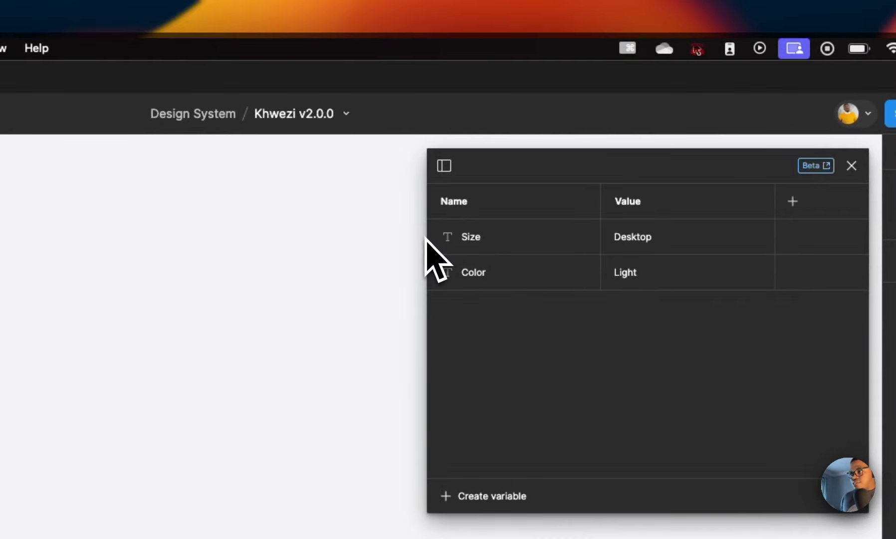
{"action": "left_click_drag", "start_coordinate": [428, 238], "coordinate": [136, 247]}
{"action": "left_click", "coordinate": [269, 167]}
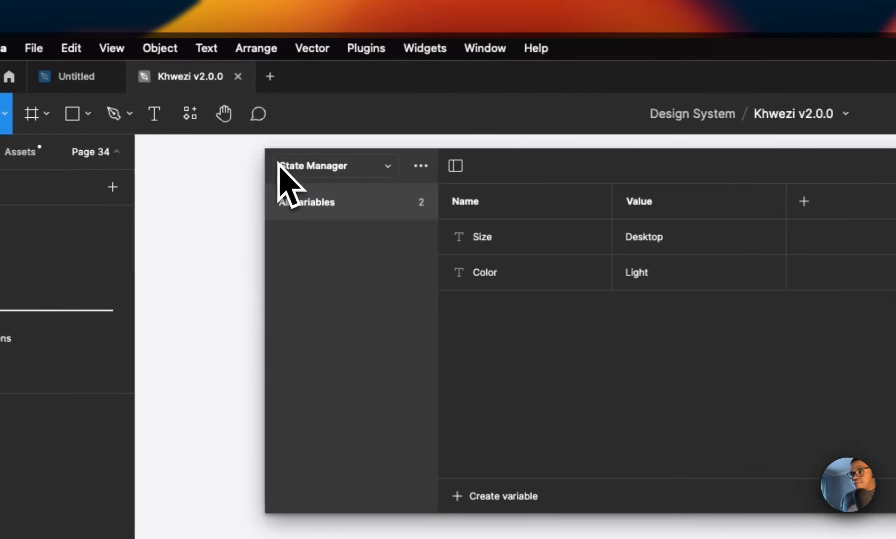
{"action": "left_click", "coordinate": [361, 175]}
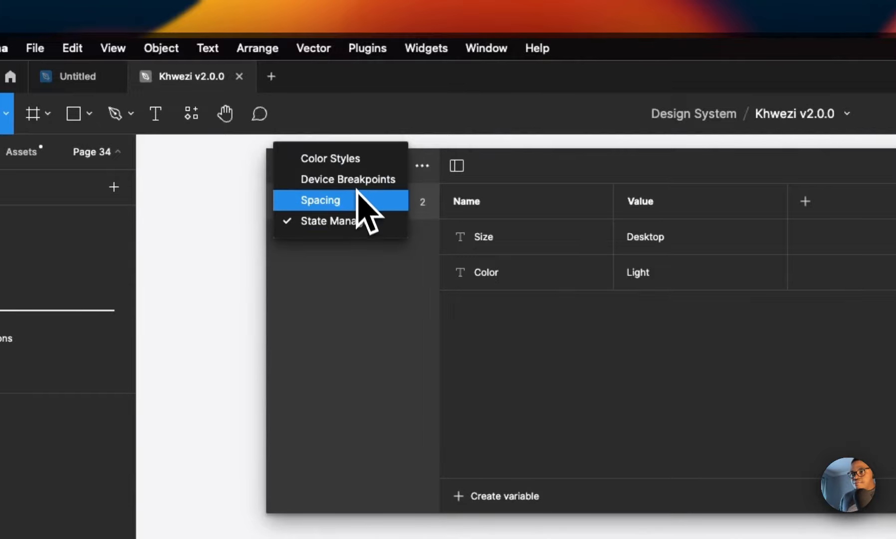
{"action": "left_click", "coordinate": [361, 184]}
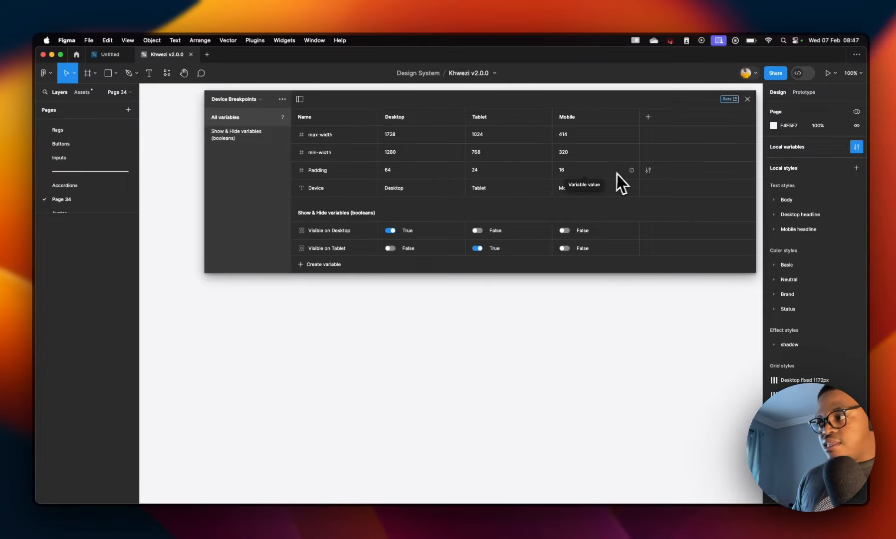
{"action": "left_click", "coordinate": [632, 170]}
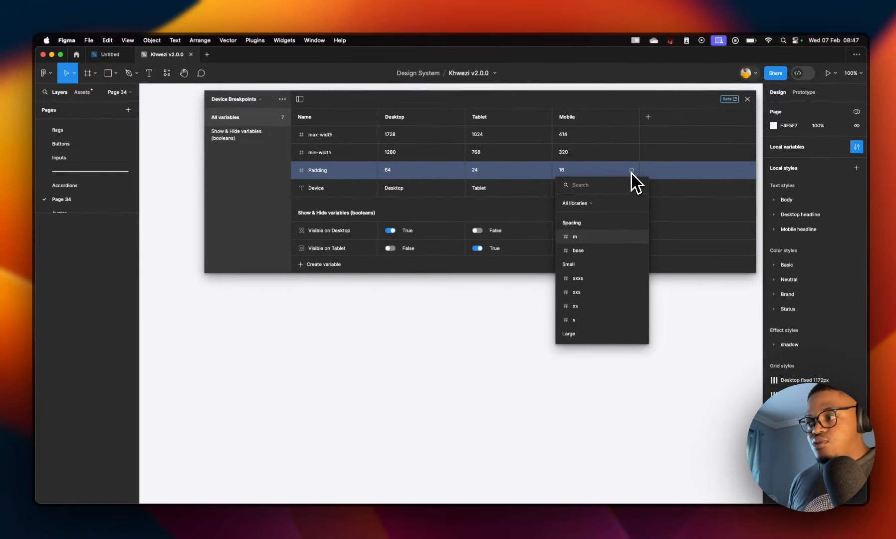
{"action": "scroll", "coordinate": [608, 293], "scroll_direction": "down", "scroll_amount": 3}
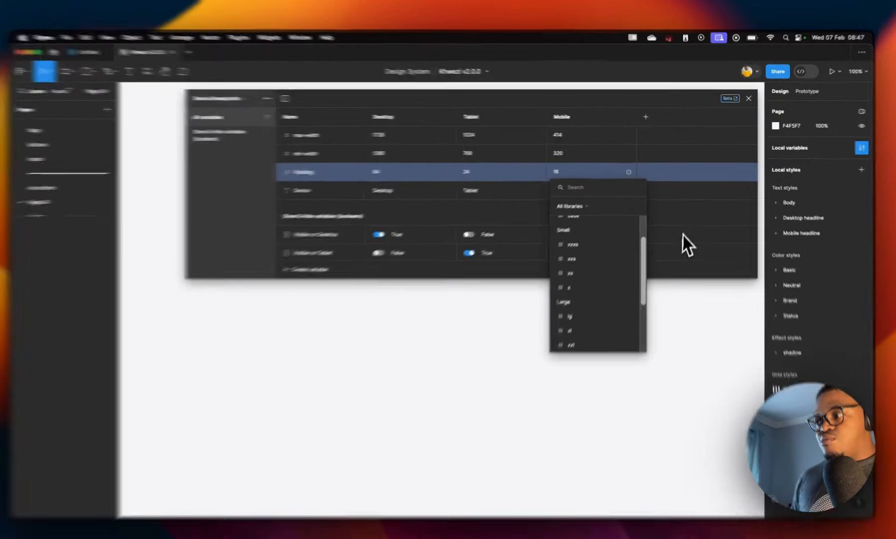
{"action": "left_click", "coordinate": [683, 235]}
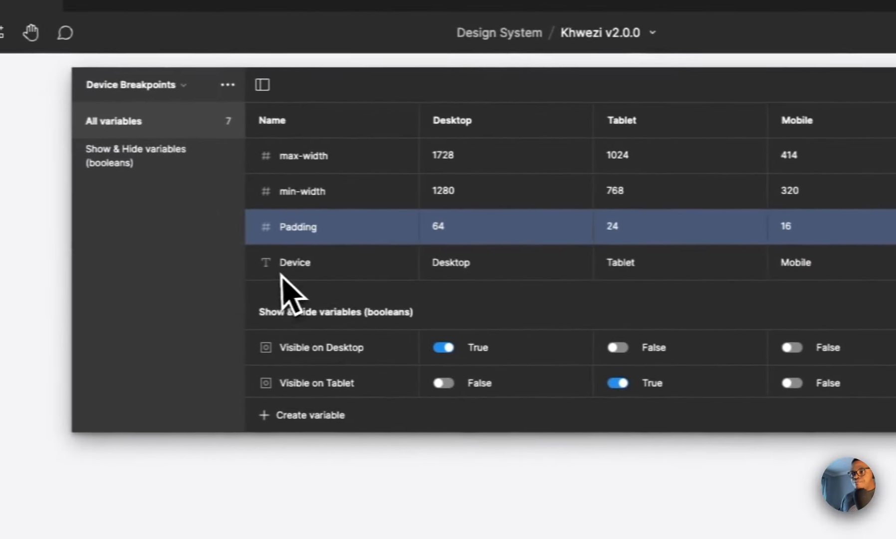
{"action": "left_click", "coordinate": [281, 274]}
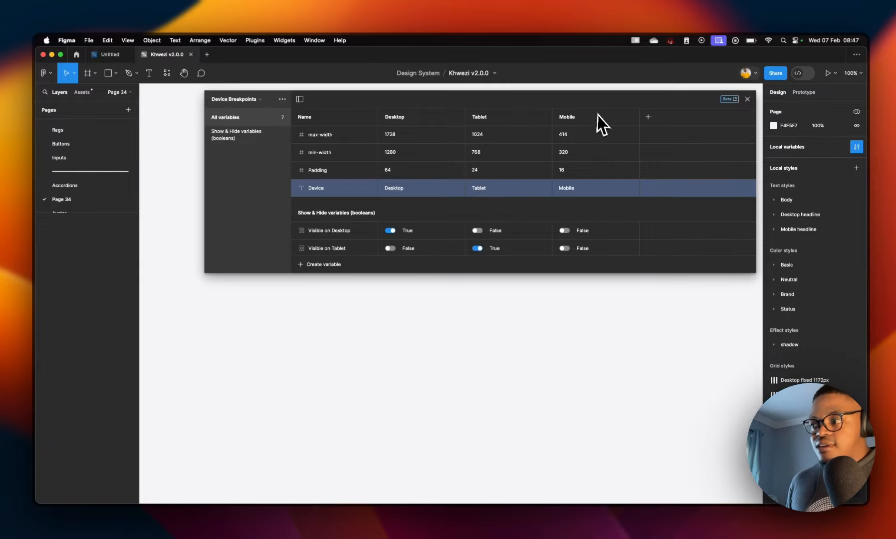
Step: Review the Device Breakpoints variables, including the Show & Hide boolean group
{"action": "scroll", "coordinate": [351, 243], "scroll_direction": "down", "scroll_amount": 1}
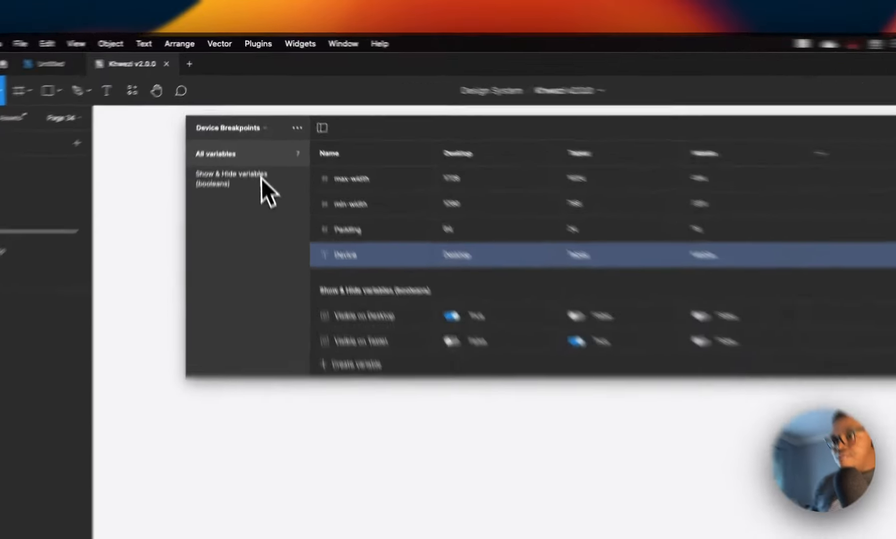
{"action": "left_click", "coordinate": [261, 179]}
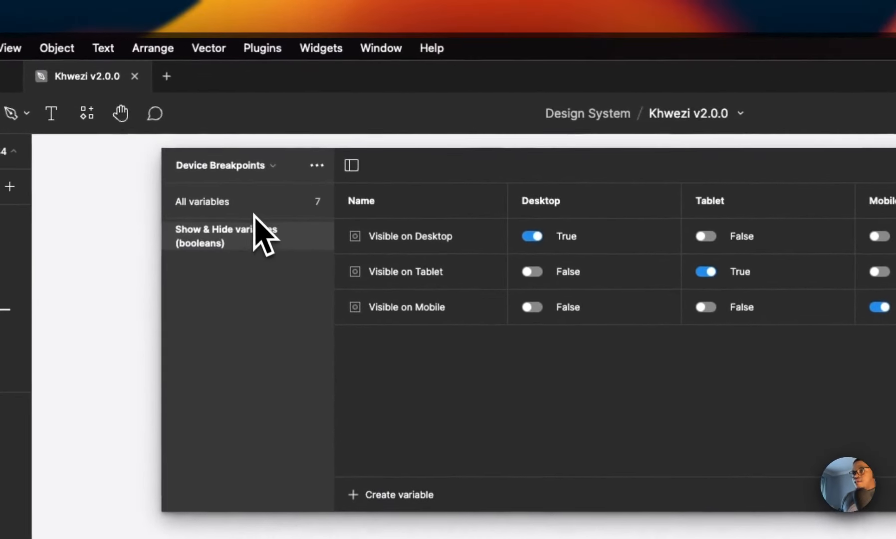
{"action": "left_click", "coordinate": [249, 155]}
{"action": "scroll", "coordinate": [552, 366], "scroll_direction": "down", "scroll_amount": 2}
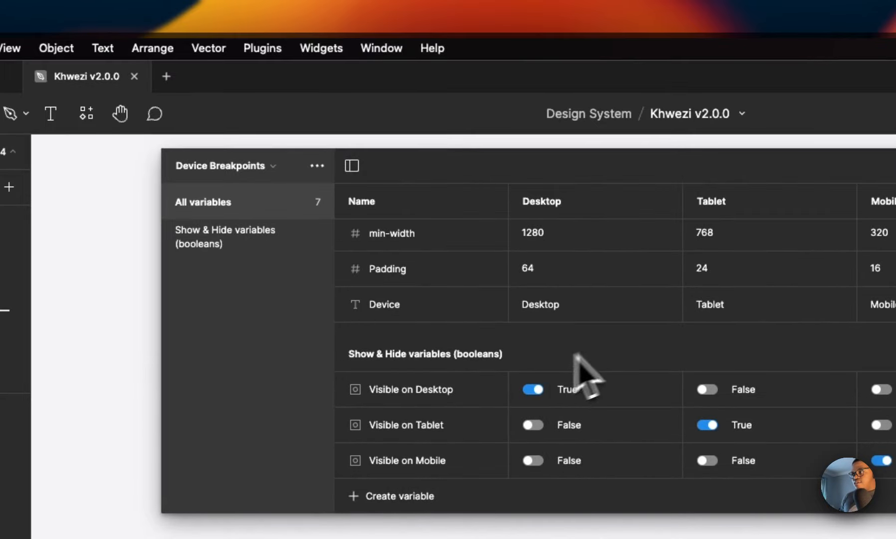
{"action": "scroll", "coordinate": [578, 360], "scroll_direction": "up", "scroll_amount": 2}
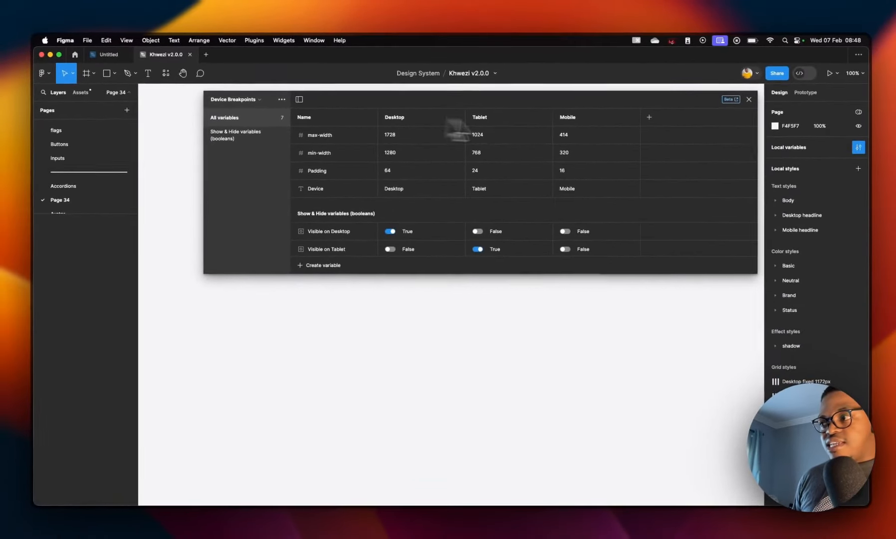
Step: Finish reviewing the Show & Hide boolean variables and close the variables dialog
{"action": "scroll", "coordinate": [383, 238], "scroll_direction": "down", "scroll_amount": 1}
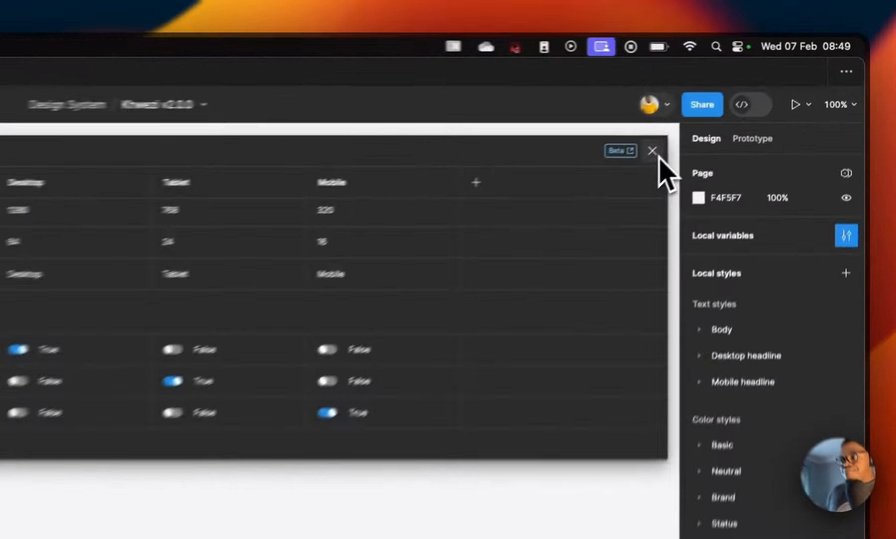
{"action": "left_click", "coordinate": [747, 99]}
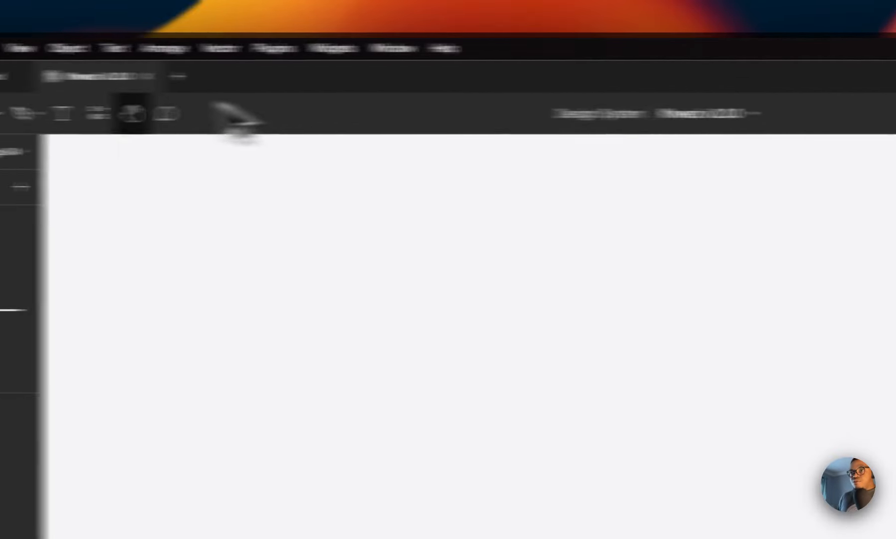
Step: Switch to the Untitled file and browse the Untitled UI – PRO VARIABLES (v4.0) library sections in the assets
{"action": "left_click", "coordinate": [329, 76]}
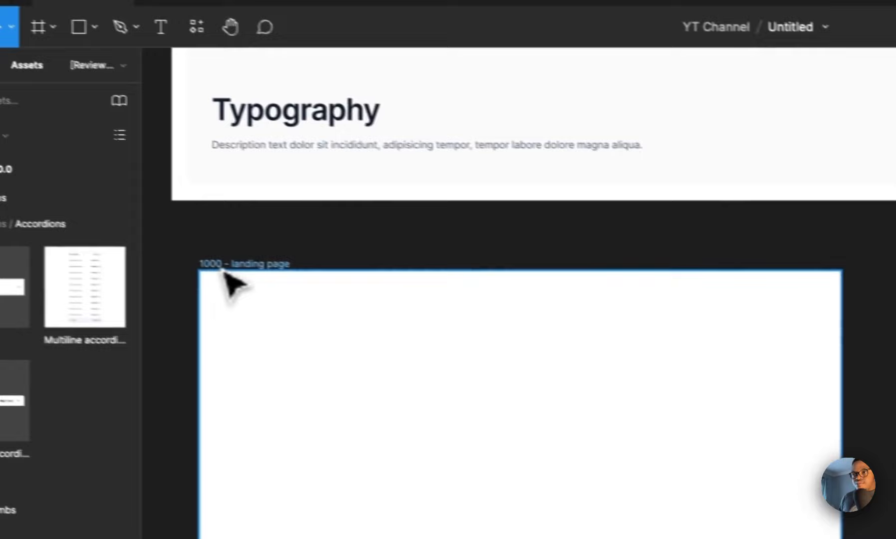
{"action": "left_click", "coordinate": [7, 199]}
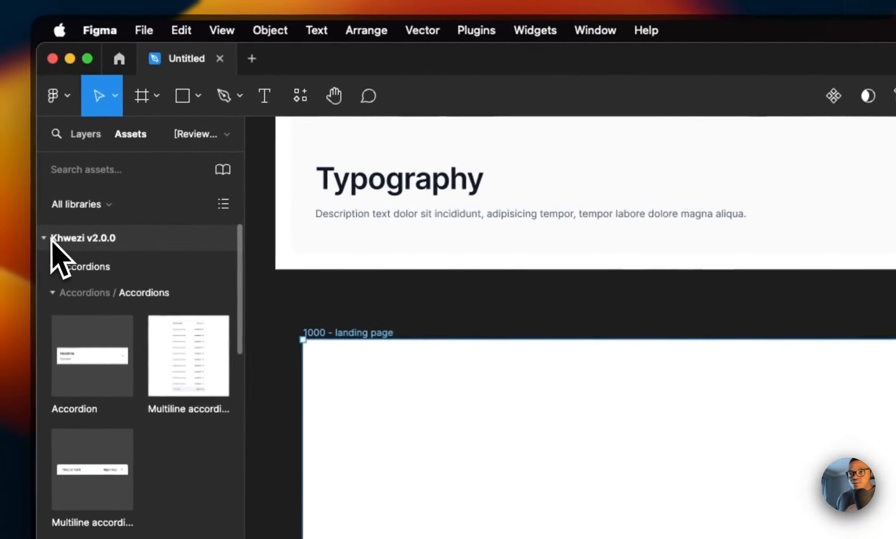
{"action": "left_click", "coordinate": [51, 240]}
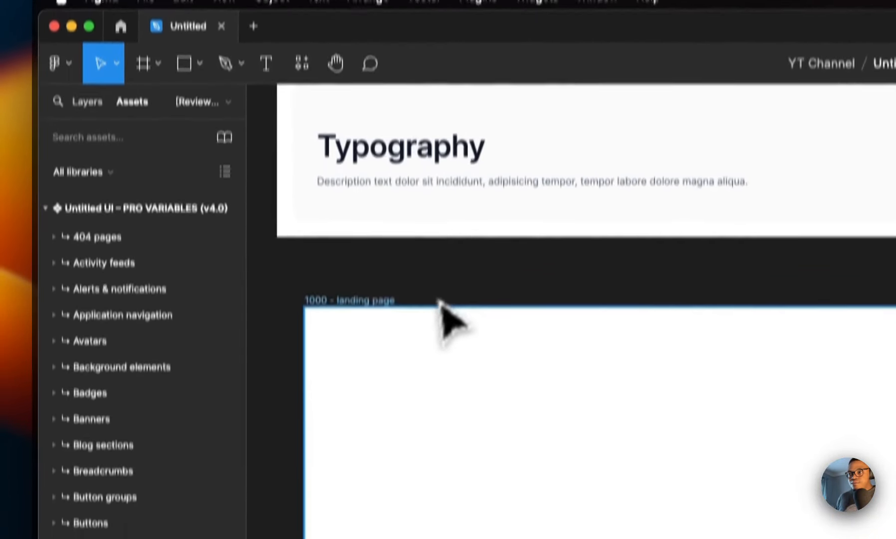
{"action": "left_click", "coordinate": [327, 334]}
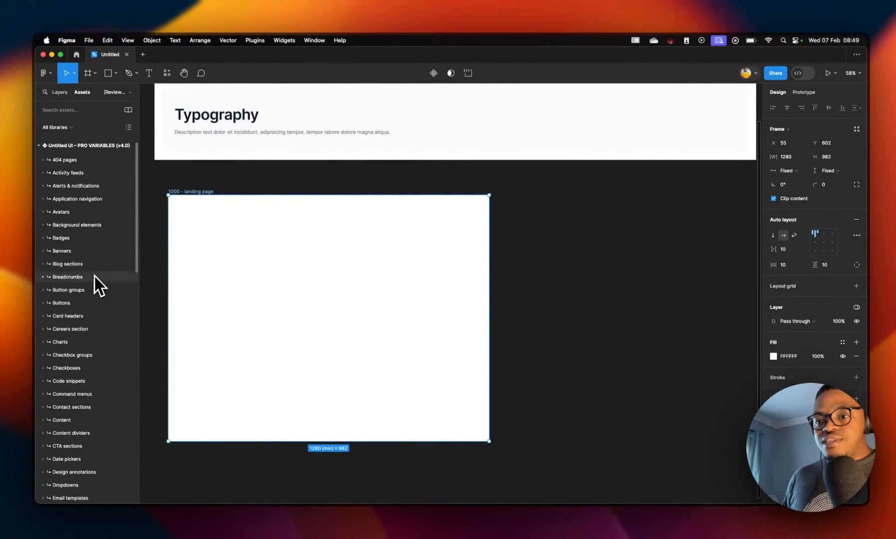
{"action": "scroll", "coordinate": [104, 287], "scroll_direction": "down", "scroll_amount": 2}
{"action": "scroll", "coordinate": [97, 295], "scroll_direction": "down", "scroll_amount": 1}
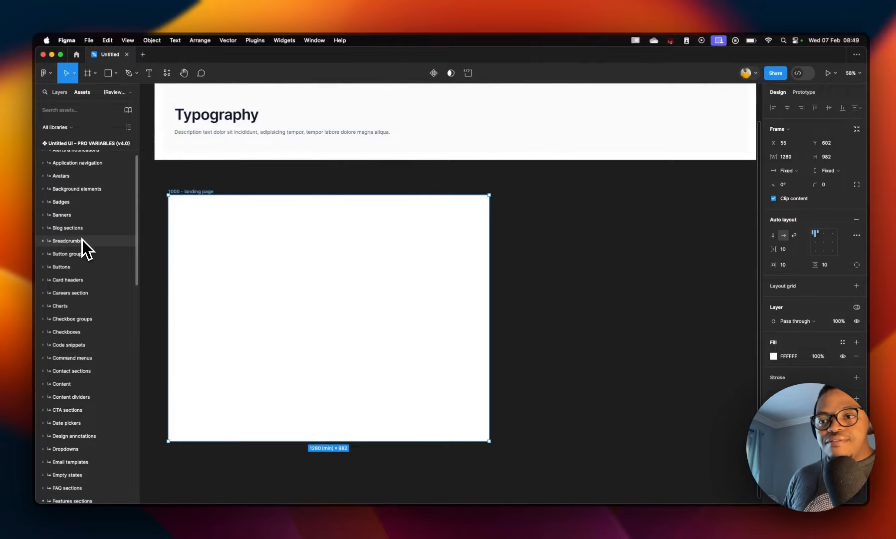
{"action": "scroll", "coordinate": [100, 312], "scroll_direction": "down", "scroll_amount": 3}
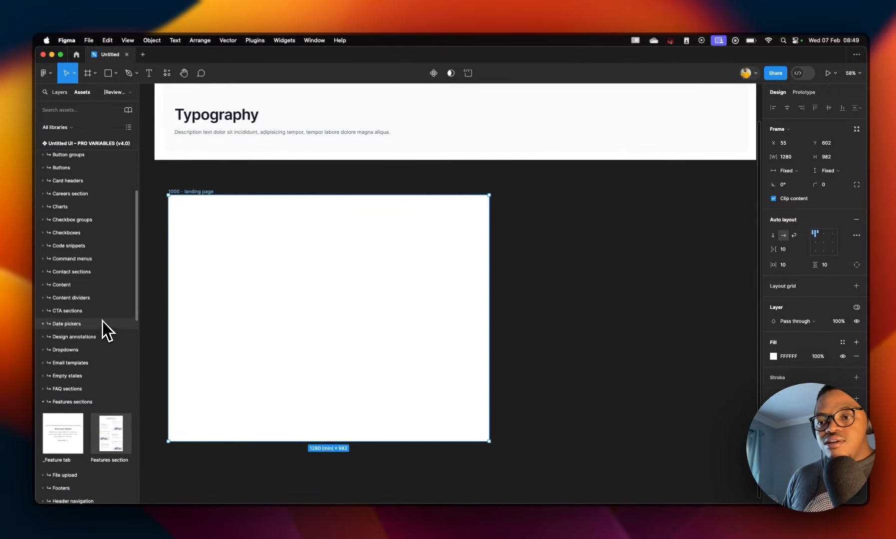
{"action": "scroll", "coordinate": [101, 304], "scroll_direction": "up", "scroll_amount": 5}
{"action": "scroll", "coordinate": [99, 290], "scroll_direction": "up", "scroll_amount": 3}
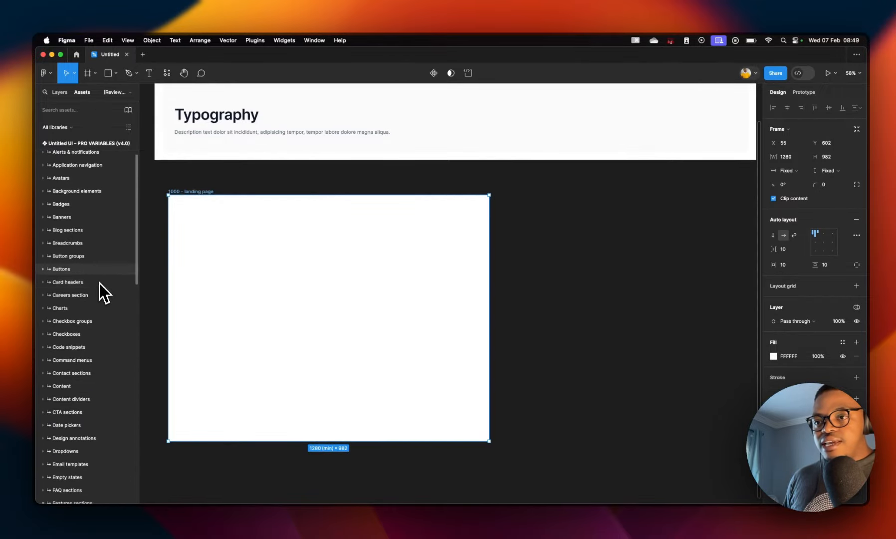
{"action": "scroll", "coordinate": [90, 344], "scroll_direction": "down", "scroll_amount": 8}
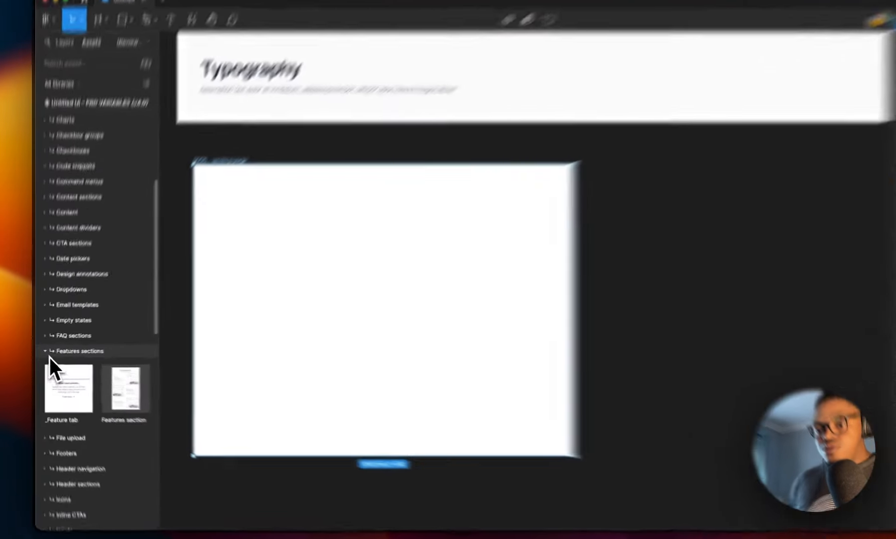
Step: Add the Hero header section component from Header sections into the 1000 - landing page frame
{"action": "left_click", "coordinate": [45, 353]}
{"action": "scroll", "coordinate": [72, 368], "scroll_direction": "down", "scroll_amount": 5}
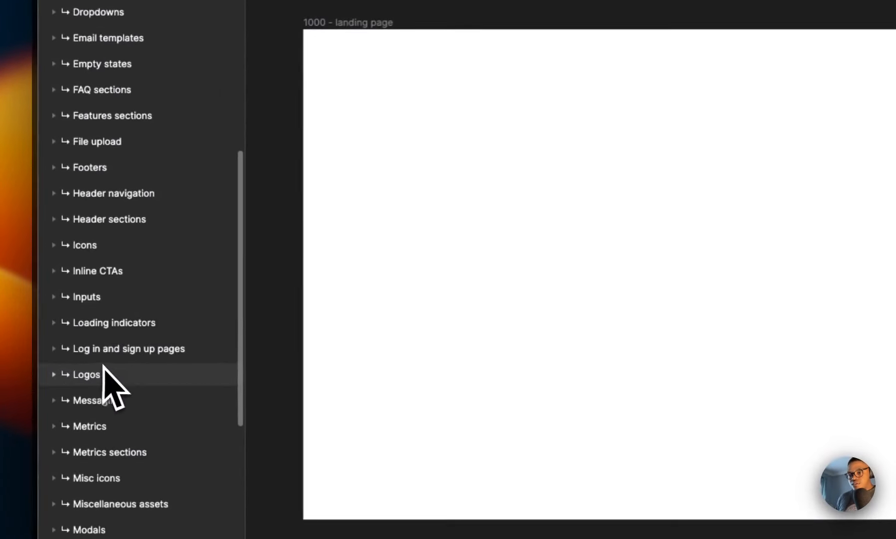
{"action": "left_click", "coordinate": [120, 208]}
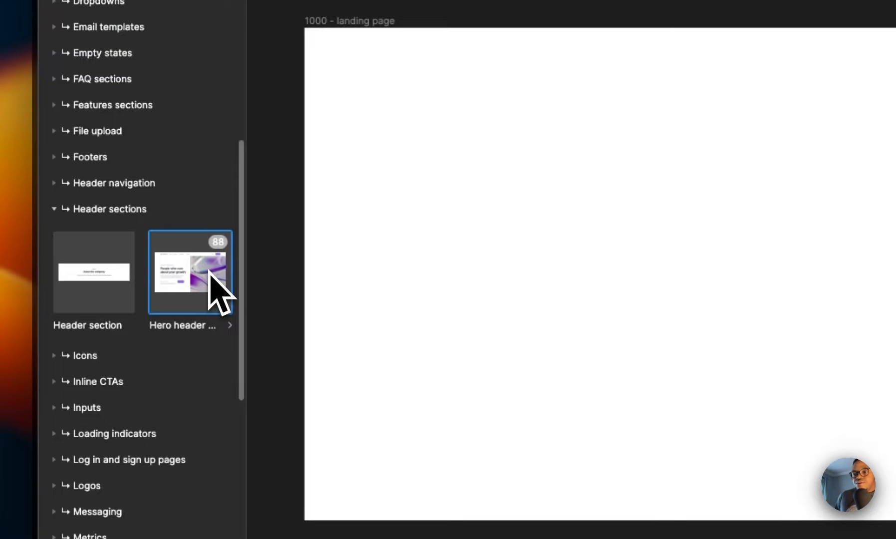
{"action": "left_click_drag", "start_coordinate": [208, 271], "coordinate": [804, 196]}
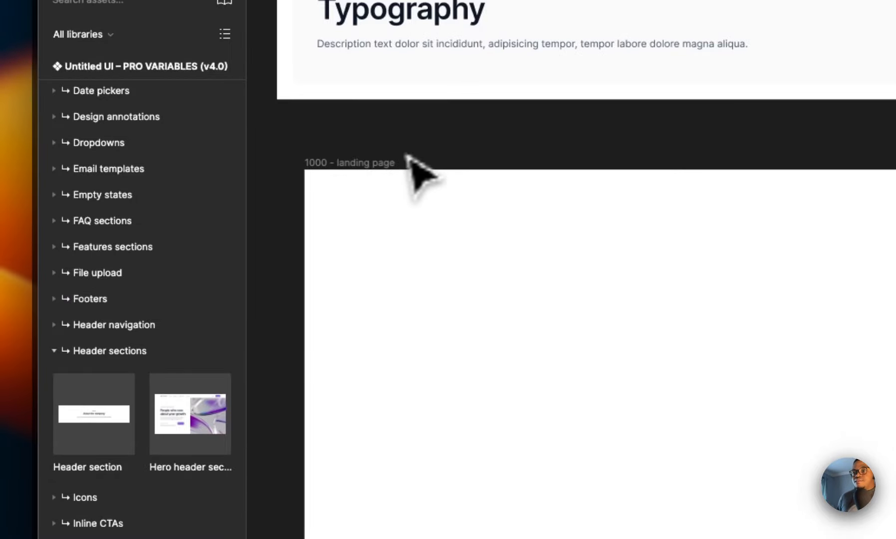
Step: Set the landing page frame's auto layout padding to 0
{"action": "left_click", "coordinate": [375, 167]}
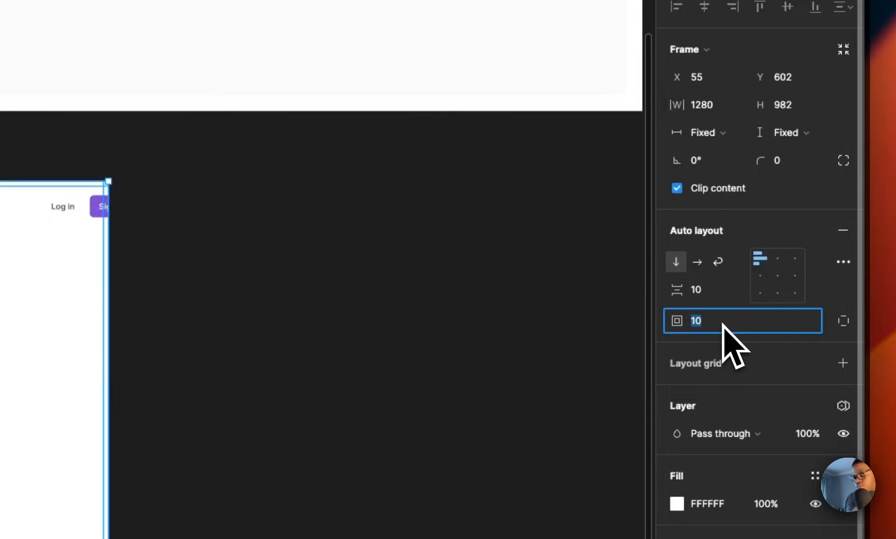
{"action": "type", "text": "0"}
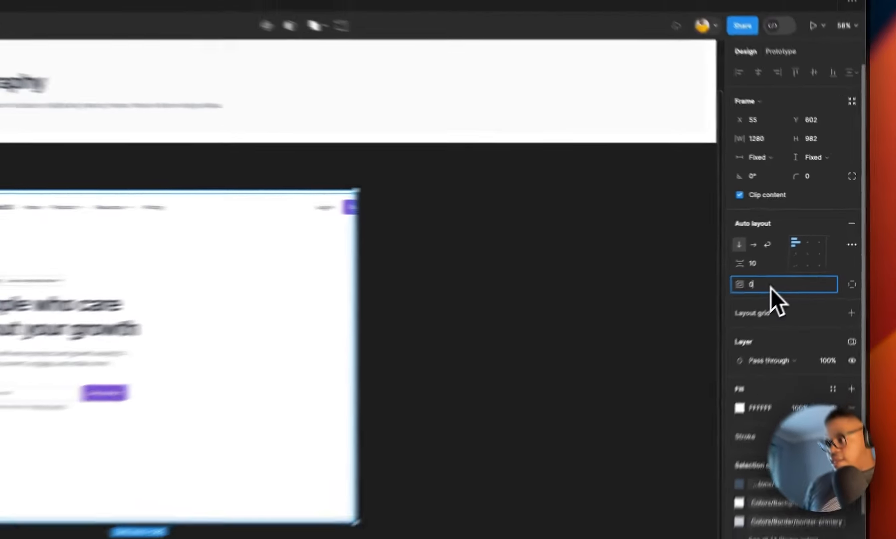
{"action": "key", "text": "Tab"}
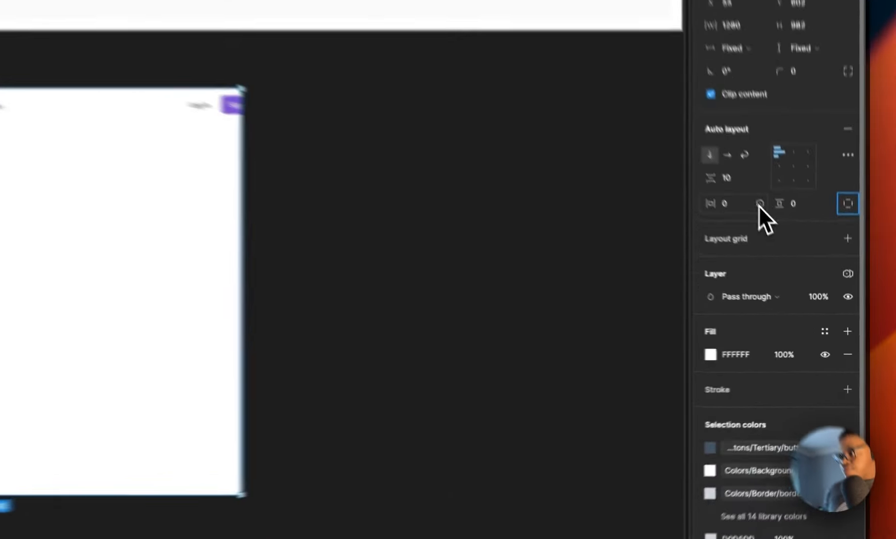
{"action": "left_click", "coordinate": [803, 265]}
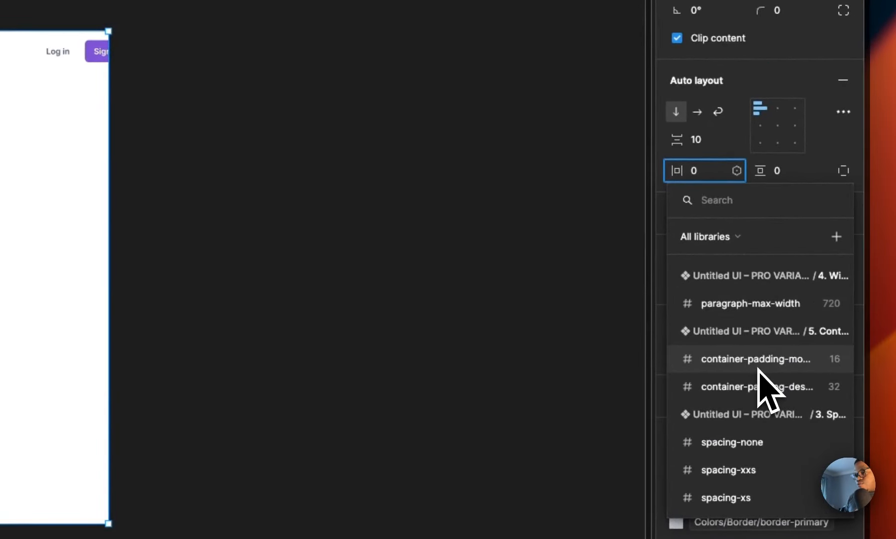
{"action": "key", "text": "Escape"}
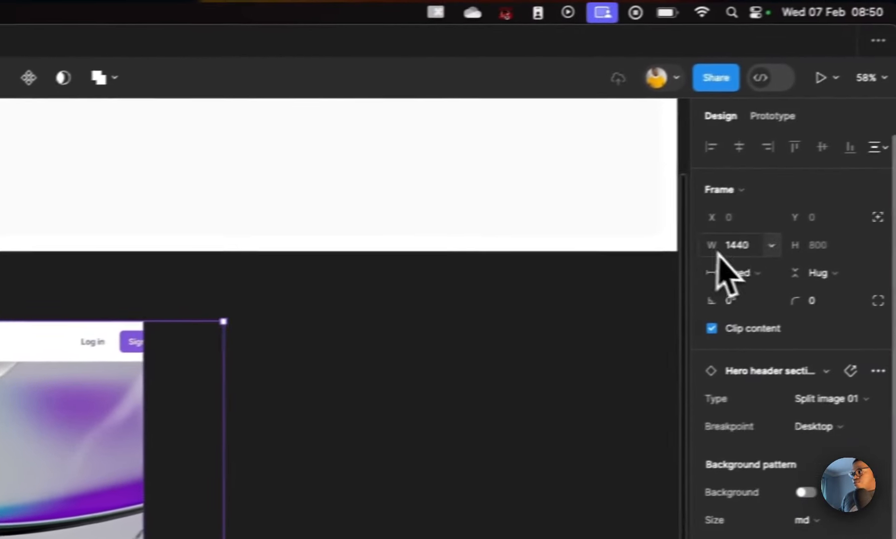
Step: Set the hero header section's width to fill its container
{"action": "left_click", "coordinate": [719, 264]}
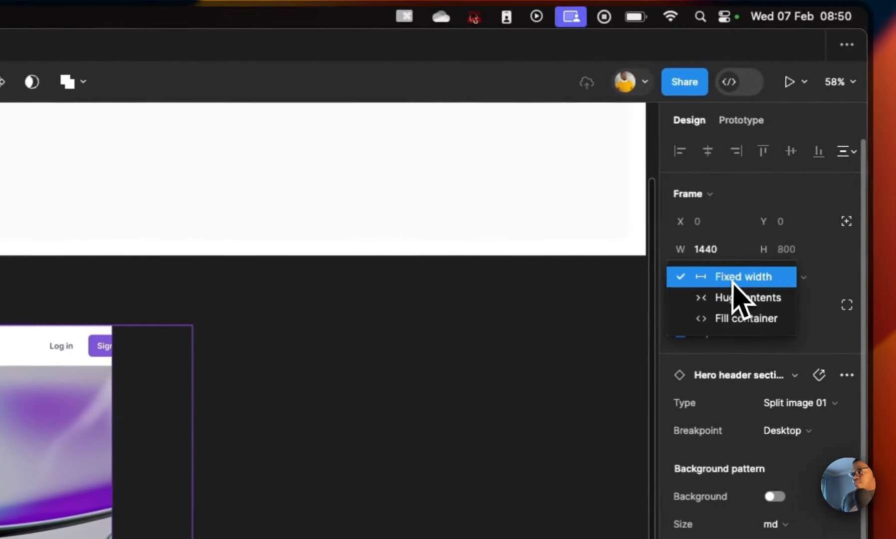
{"action": "left_click", "coordinate": [735, 319]}
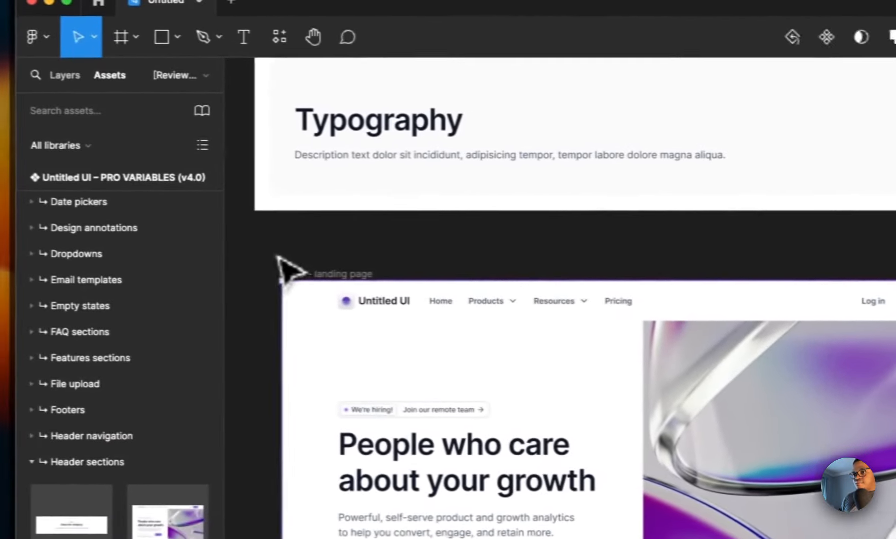
Step: Set the landing page frame's width to 1512
{"action": "left_click", "coordinate": [325, 274]}
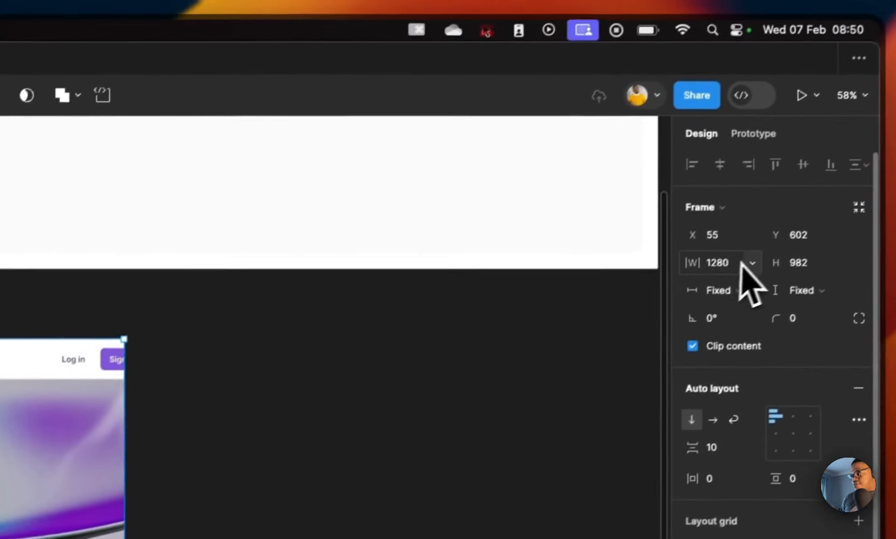
{"action": "left_click", "coordinate": [723, 263]}
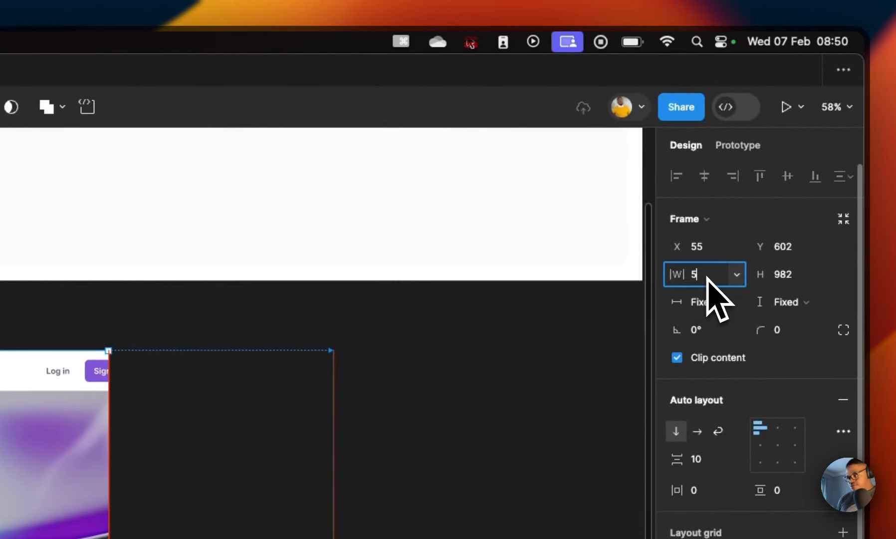
{"action": "type", "text": "5"}
{"action": "key", "text": "BackSpace"}
{"action": "type", "text": "151"}
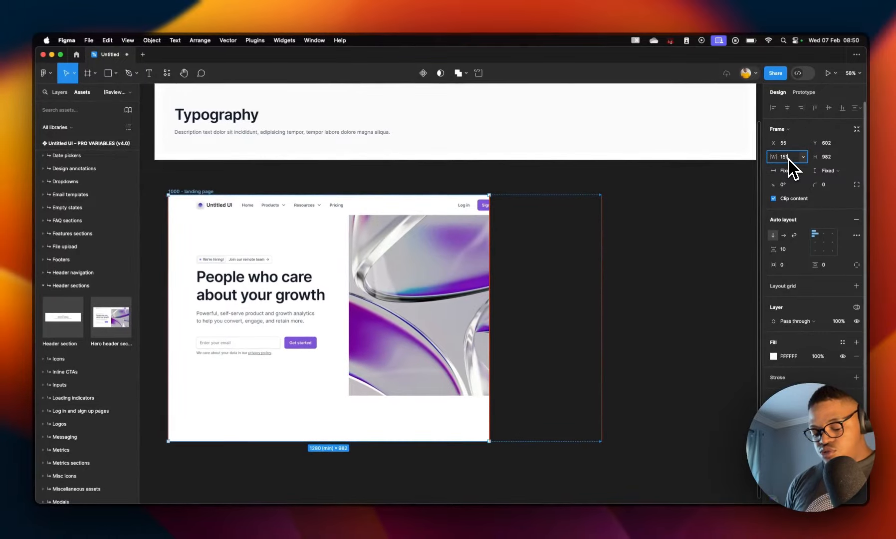
{"action": "type", "text": "2"}
{"action": "key", "text": "Return"}
{"action": "left_click", "coordinate": [553, 229]}
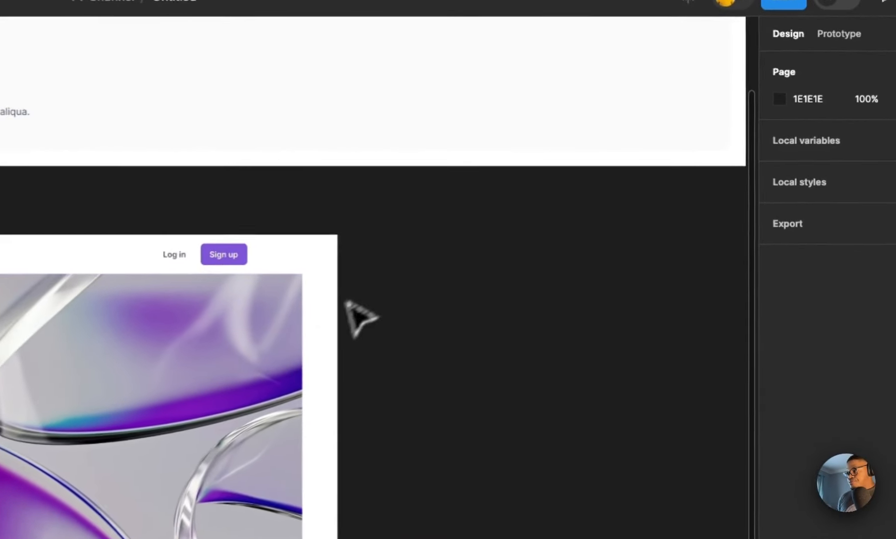
Step: Add the Press mentions section from Social proof sections into the frame below the hero header
{"action": "left_click", "coordinate": [325, 326]}
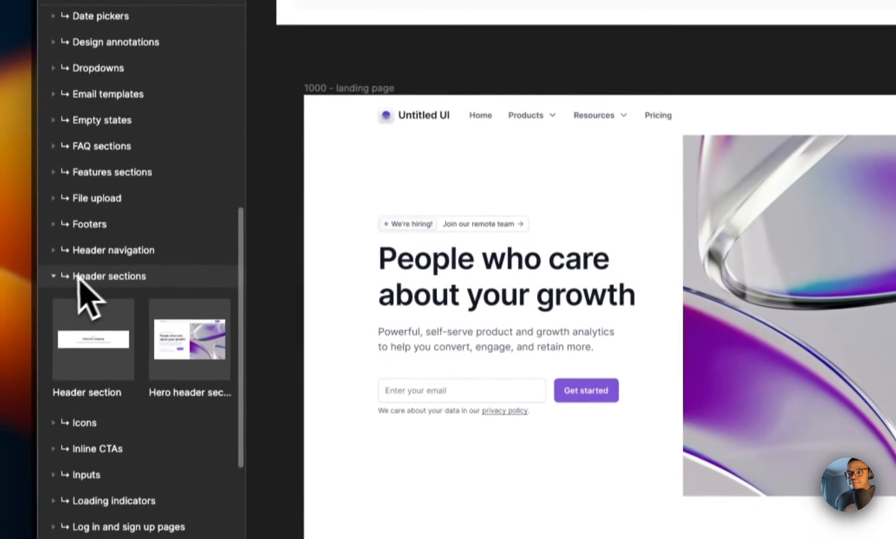
{"action": "left_click", "coordinate": [46, 427]}
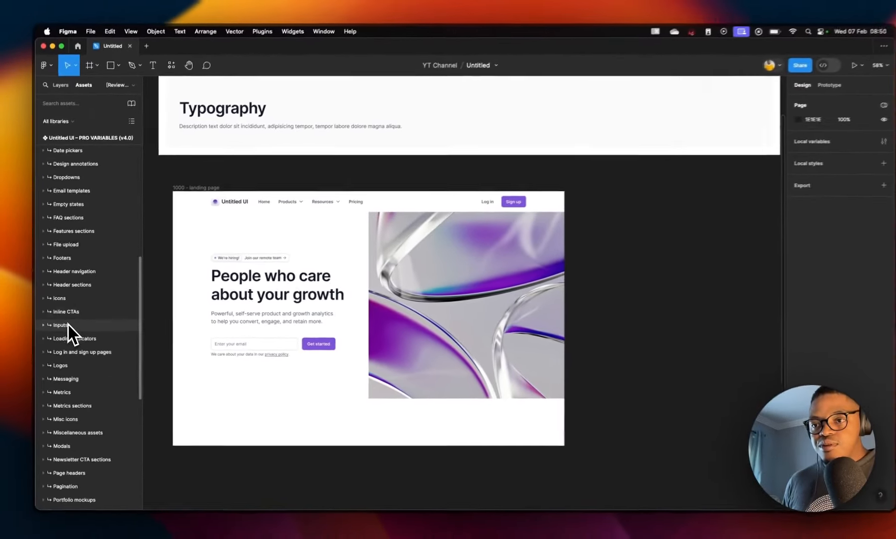
{"action": "scroll", "coordinate": [74, 295], "scroll_direction": "down", "scroll_amount": 5}
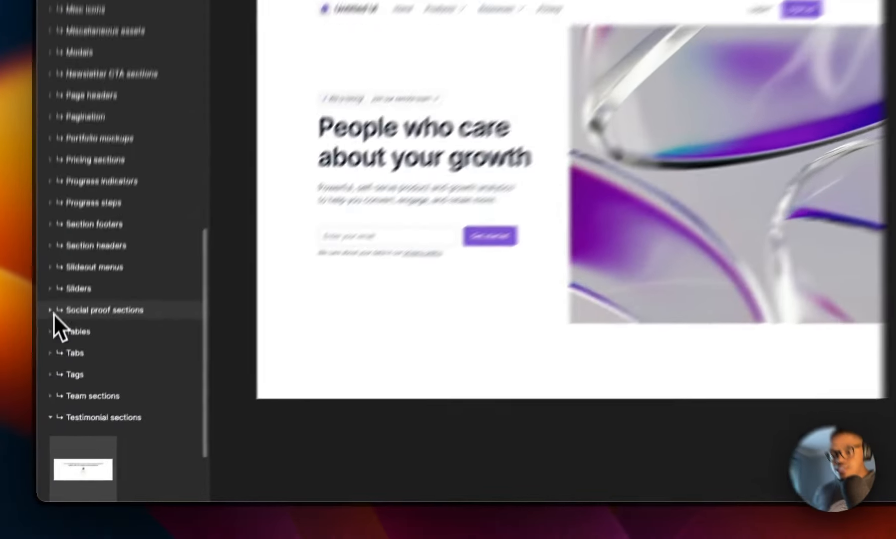
{"action": "left_click", "coordinate": [44, 388]}
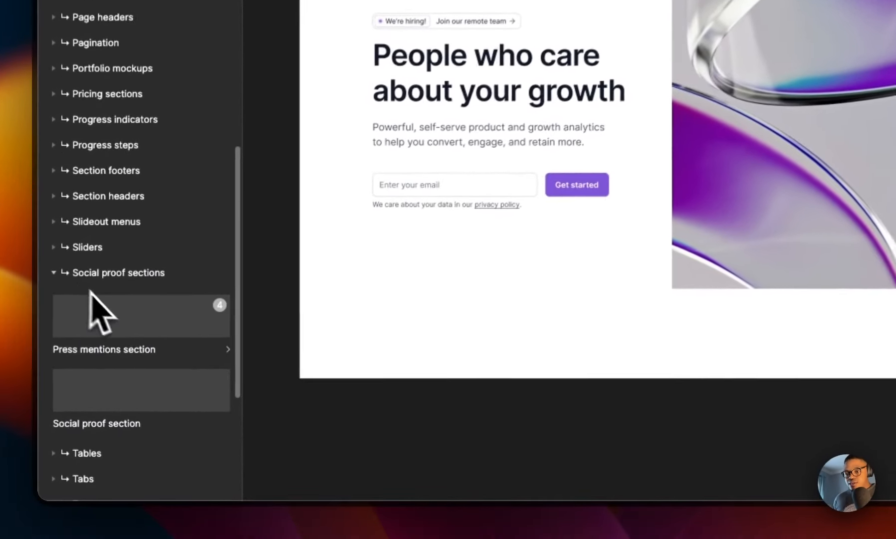
{"action": "left_click_drag", "start_coordinate": [126, 321], "coordinate": [473, 377]}
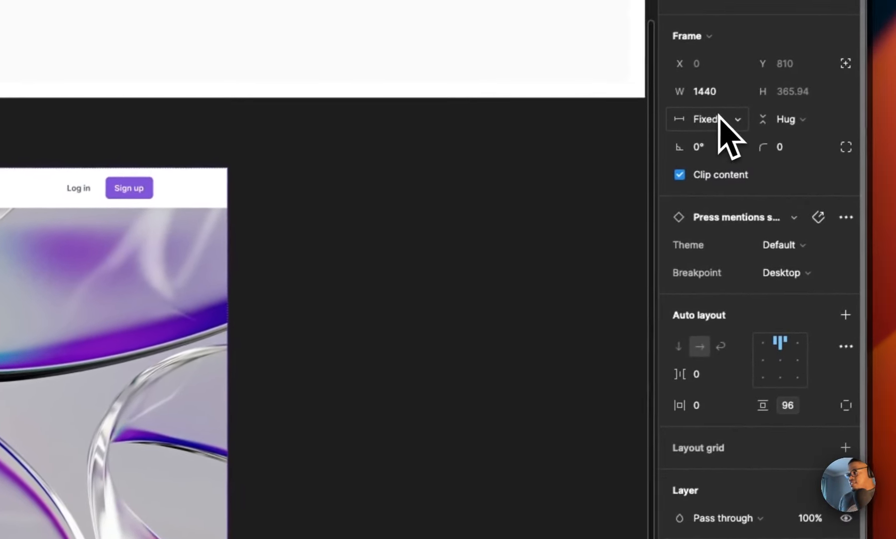
Step: Set the Press mentions section's width to fill its container
{"action": "left_click", "coordinate": [721, 125]}
{"action": "left_click", "coordinate": [728, 162]}
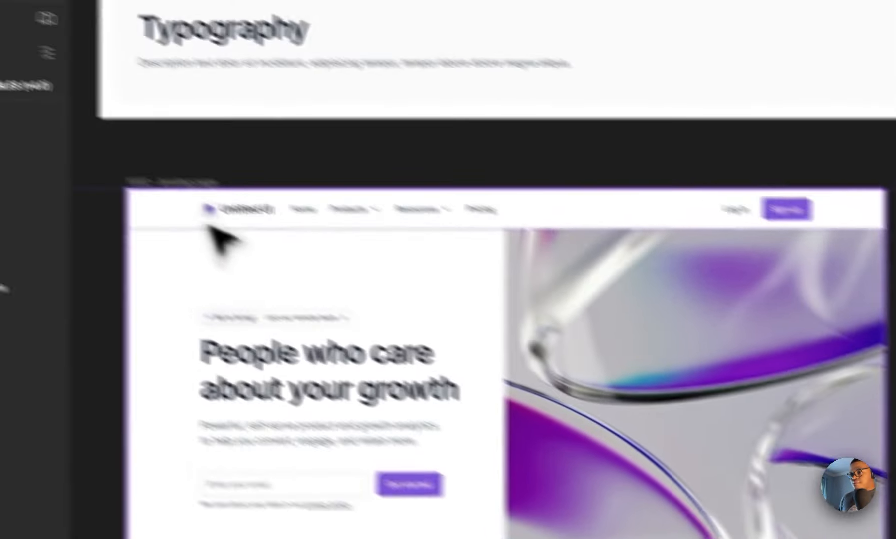
Step: Set the landing page frame's height to hug its contents and its auto layout spacing to 0
{"action": "left_click", "coordinate": [177, 181]}
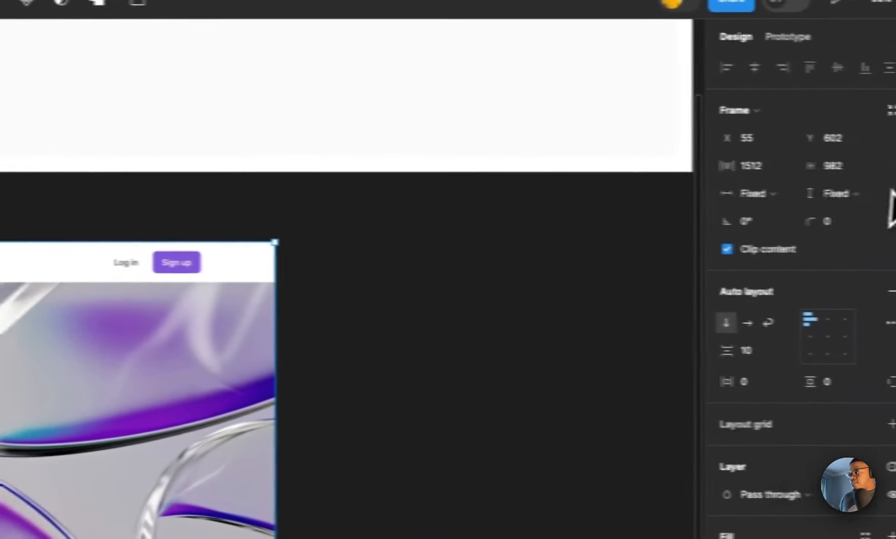
{"action": "left_click", "coordinate": [823, 194]}
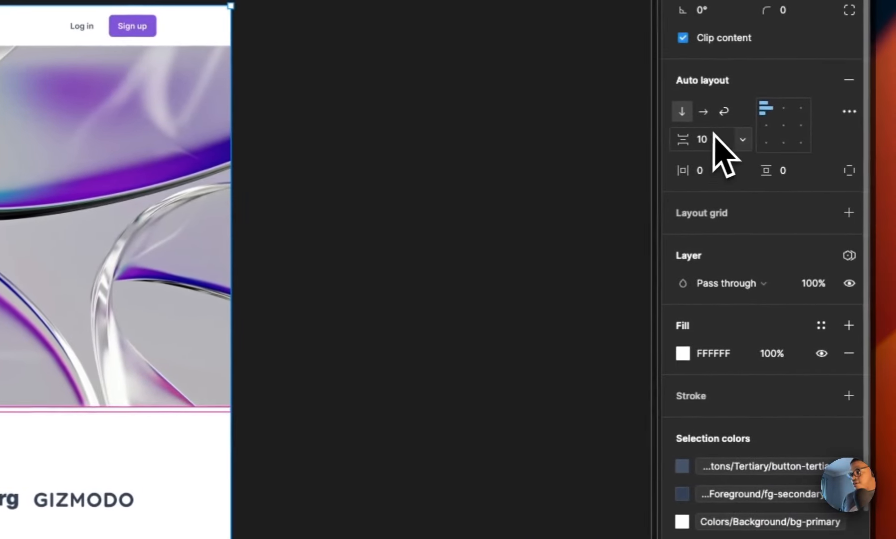
{"action": "left_click", "coordinate": [711, 141]}
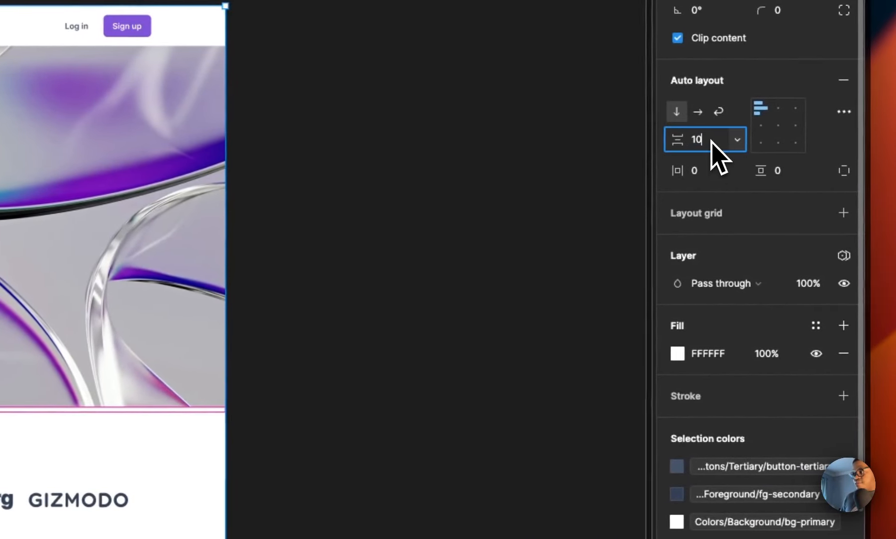
{"action": "double_click", "coordinate": [712, 141]}
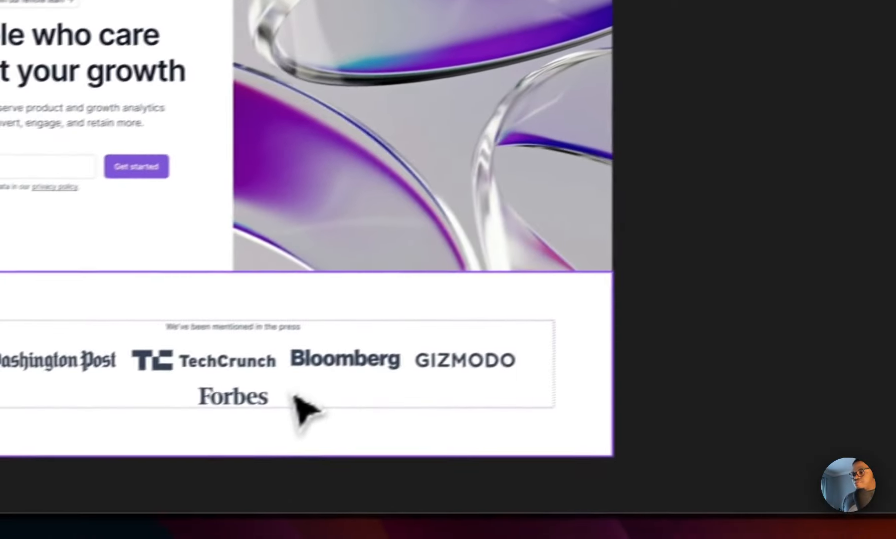
Step: Add the Newsletter CTA section from Newsletter CTA sections into the frame below the press mentions
{"action": "left_click", "coordinate": [294, 395]}
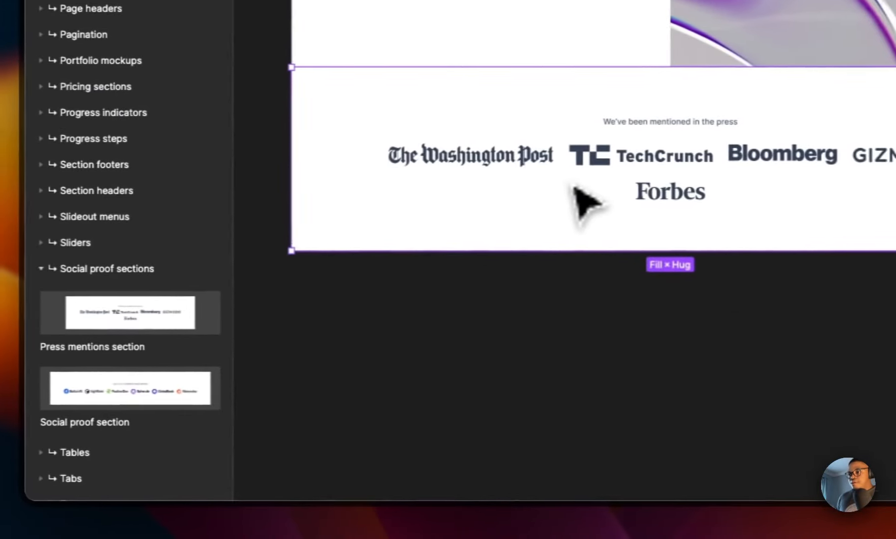
{"action": "scroll", "coordinate": [574, 190], "scroll_direction": "left", "scroll_amount": 3}
{"action": "scroll", "coordinate": [574, 189], "scroll_direction": "up", "scroll_amount": 2}
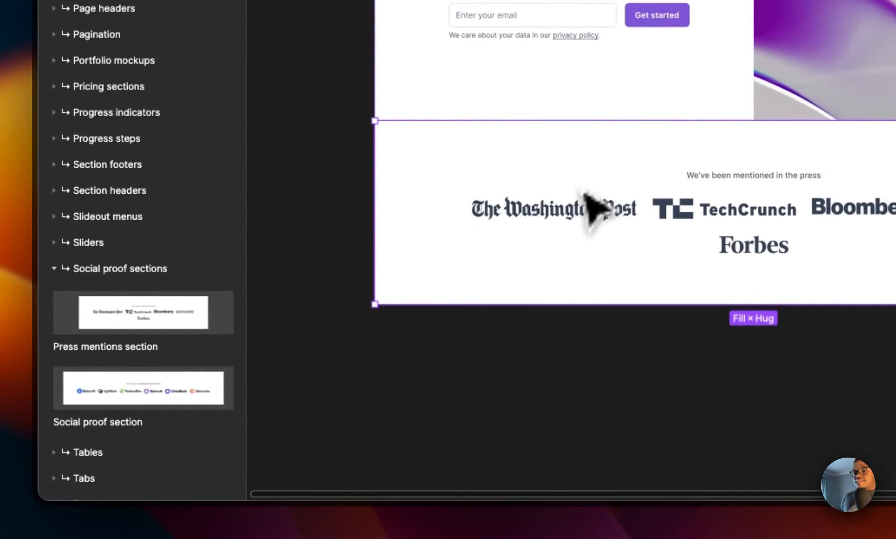
{"action": "left_click", "coordinate": [55, 269]}
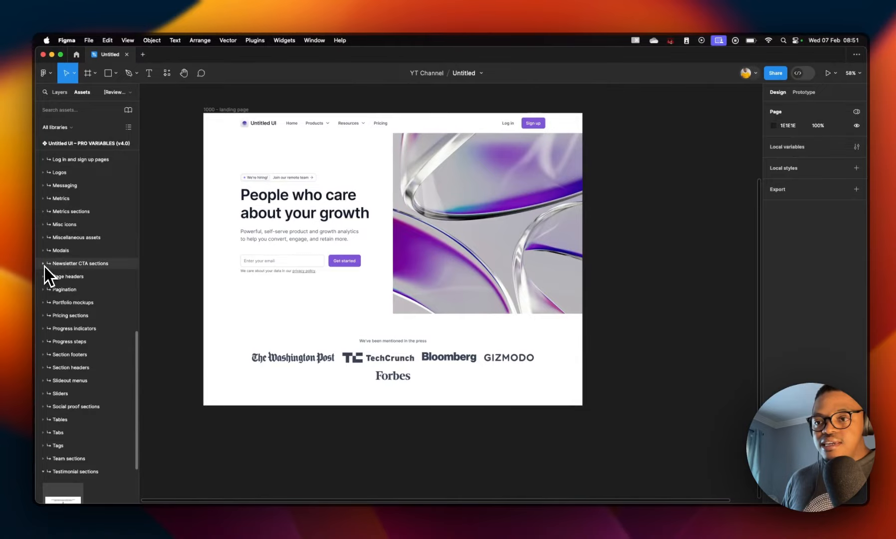
{"action": "left_click", "coordinate": [43, 263]}
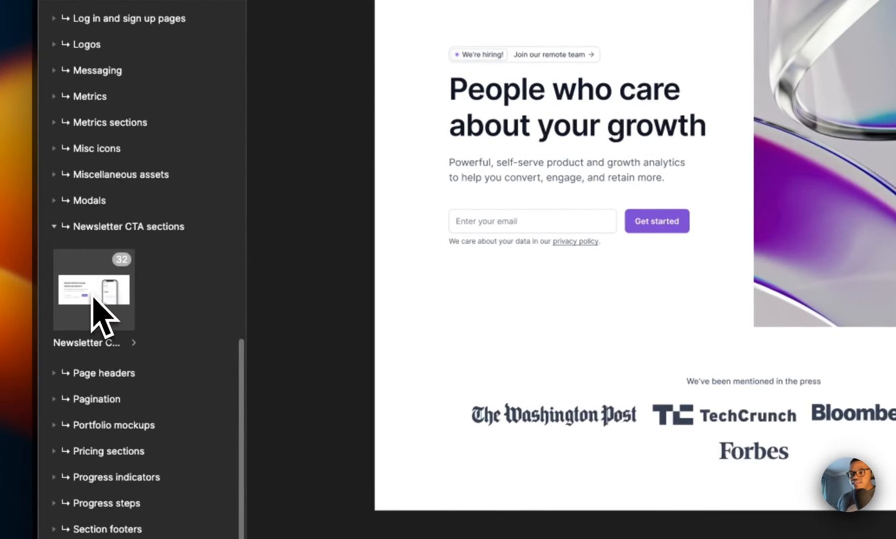
{"action": "left_click_drag", "start_coordinate": [93, 297], "coordinate": [530, 478]}
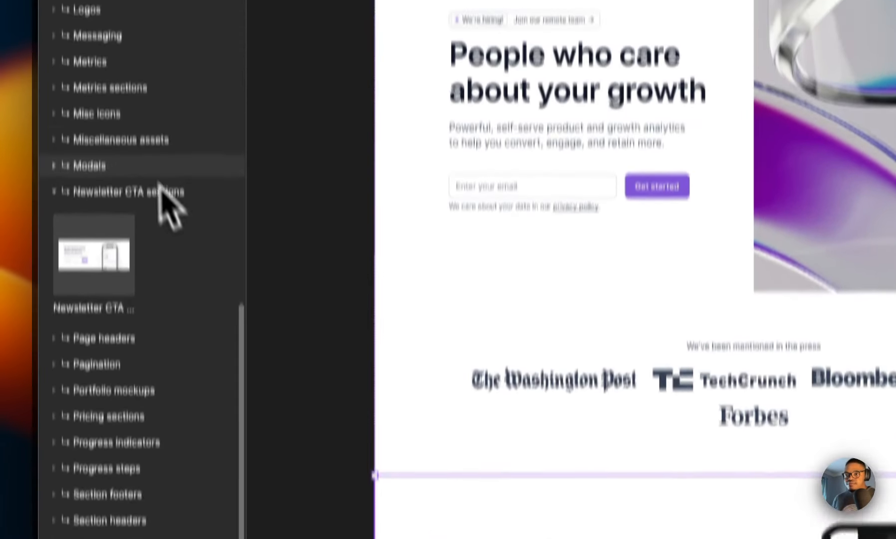
Step: Add the Features section from Features sections into the frame below the press mentions
{"action": "left_click", "coordinate": [54, 144]}
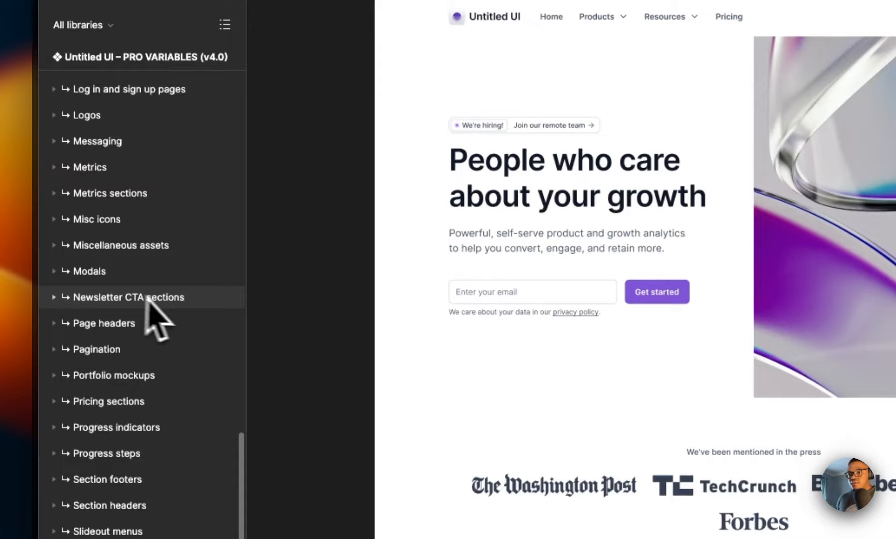
{"action": "scroll", "coordinate": [147, 298], "scroll_direction": "up", "scroll_amount": 3}
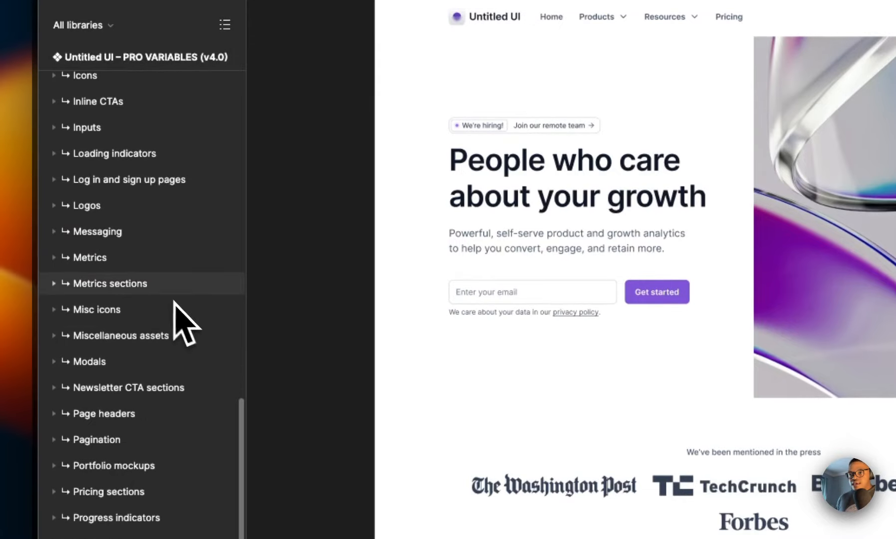
{"action": "scroll", "coordinate": [114, 339], "scroll_direction": "down", "scroll_amount": 1}
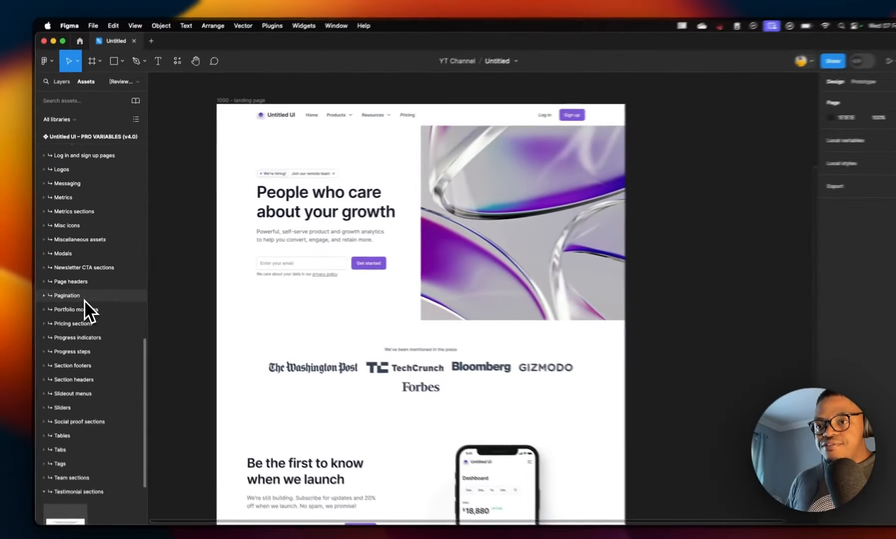
{"action": "scroll", "coordinate": [114, 329], "scroll_direction": "up", "scroll_amount": 5}
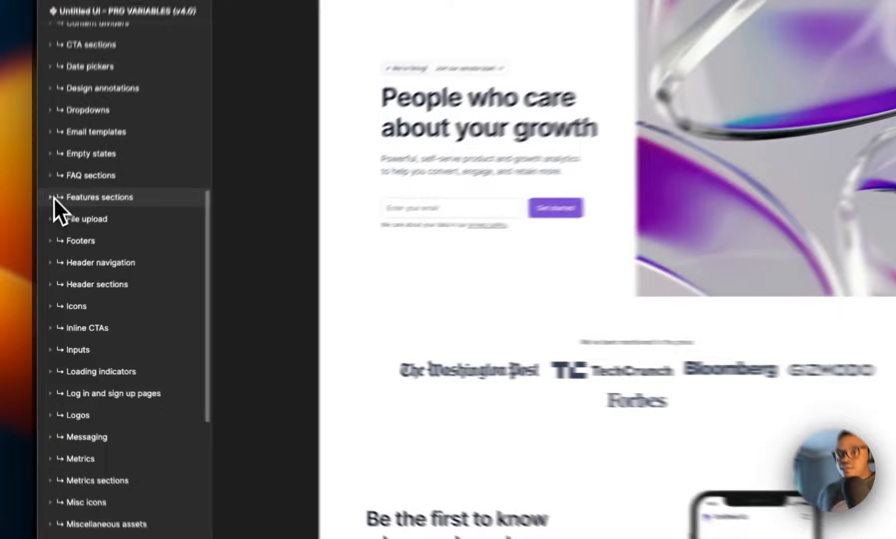
{"action": "left_click", "coordinate": [61, 253]}
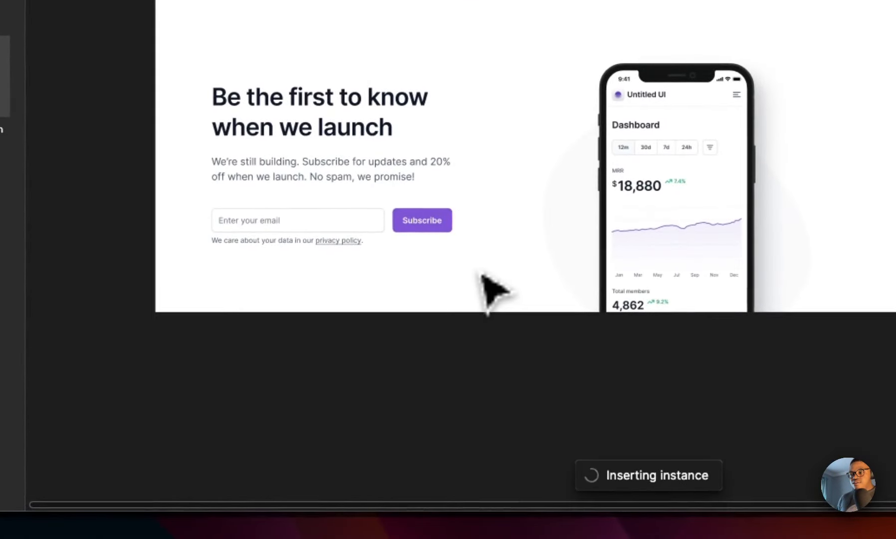
{"action": "scroll", "coordinate": [567, 300], "scroll_direction": "down", "scroll_amount": 4}
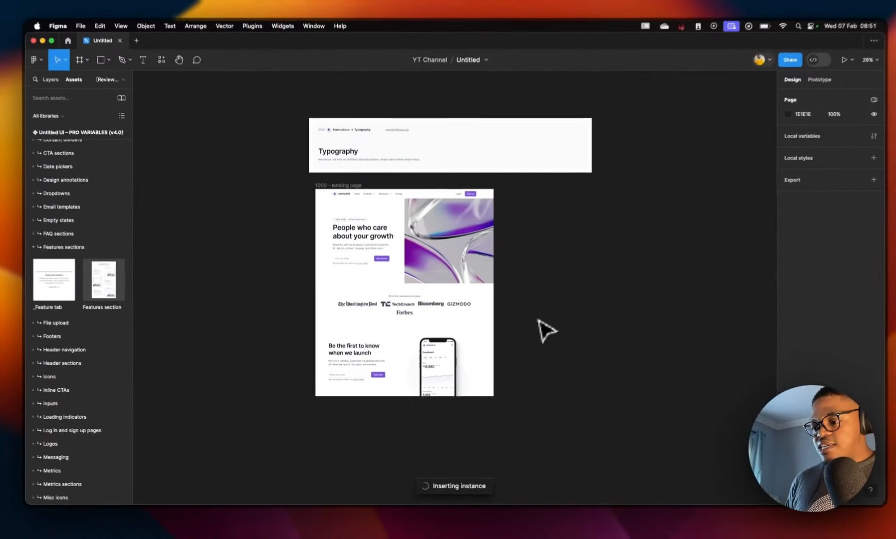
{"action": "scroll", "coordinate": [483, 331], "scroll_direction": "down", "scroll_amount": 10}
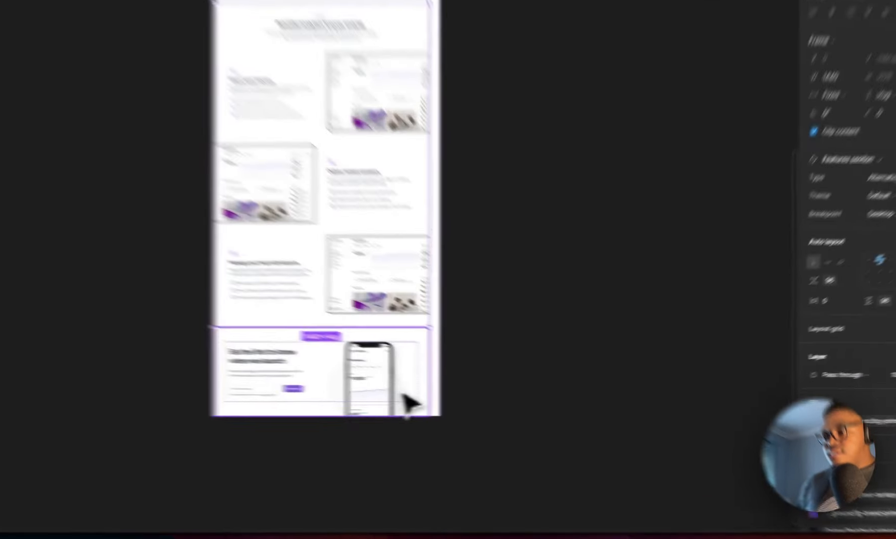
Step: Set the Features and Newsletter CTA sections' width to fill their container
{"action": "left_click", "coordinate": [403, 394], "text": "shift"}
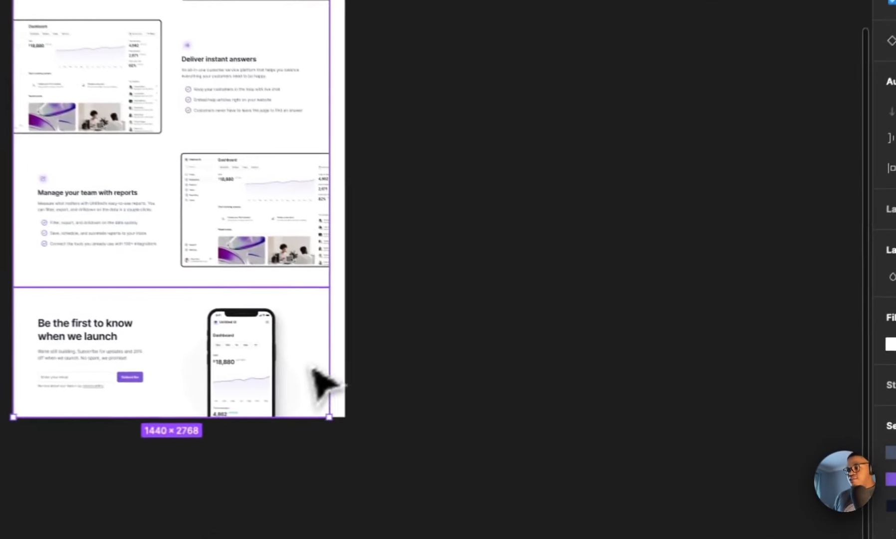
{"action": "left_click", "coordinate": [850, 96]}
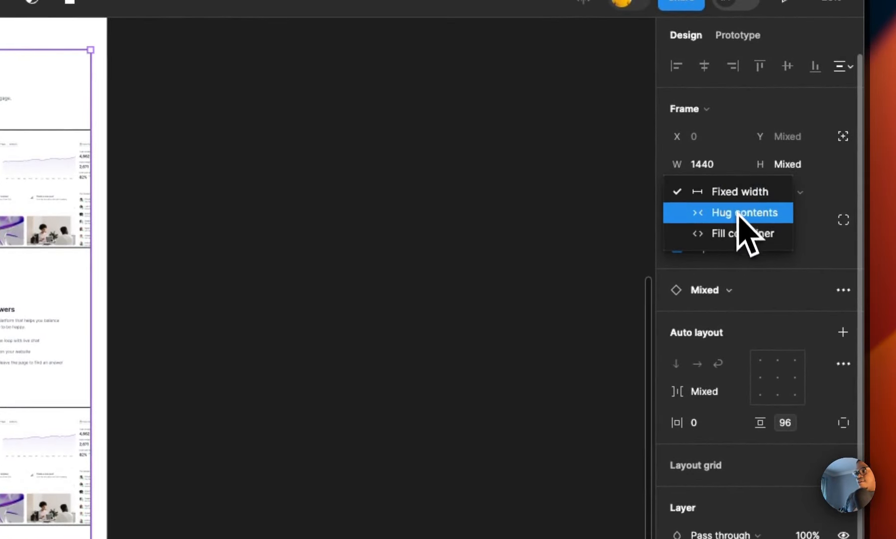
{"action": "left_click", "coordinate": [738, 234]}
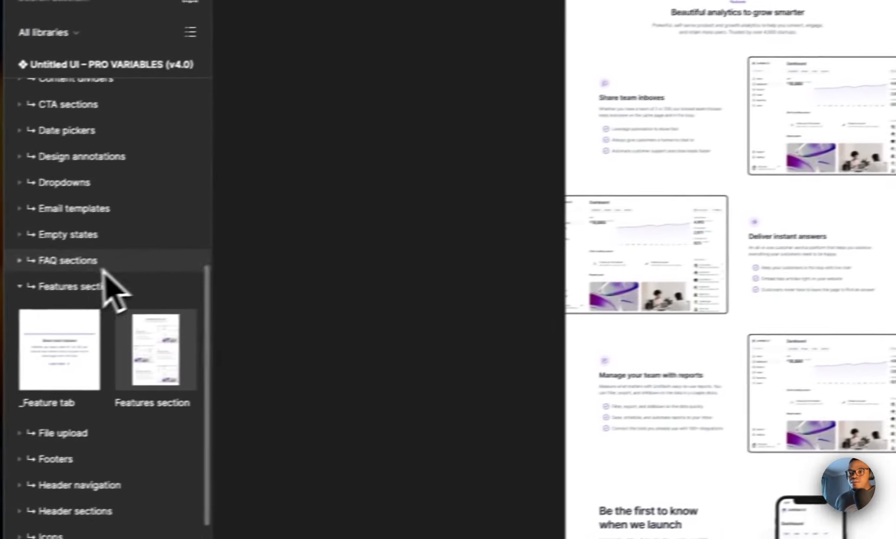
Step: Add the Footer from Footers into the landing page frame and set its width to fill the container
{"action": "left_click", "coordinate": [56, 280]}
{"action": "scroll", "coordinate": [100, 274], "scroll_direction": "down", "scroll_amount": 3}
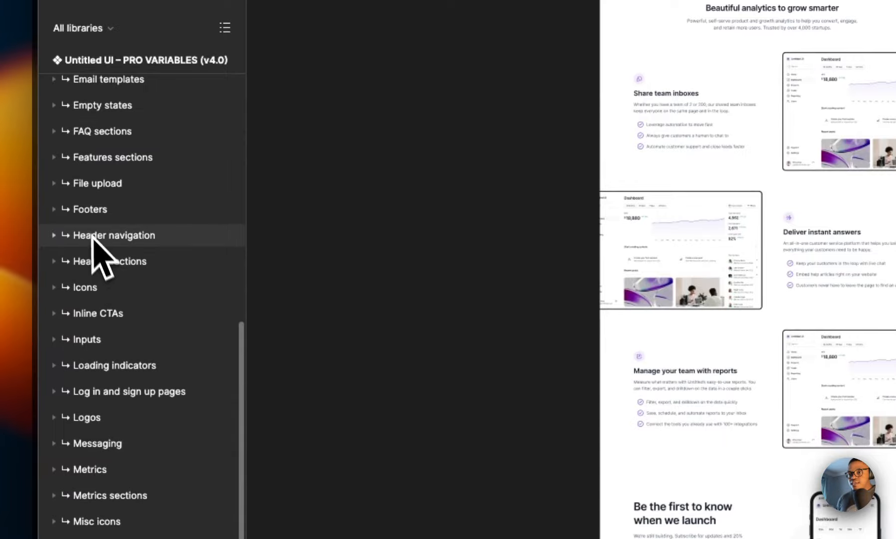
{"action": "left_click", "coordinate": [80, 211]}
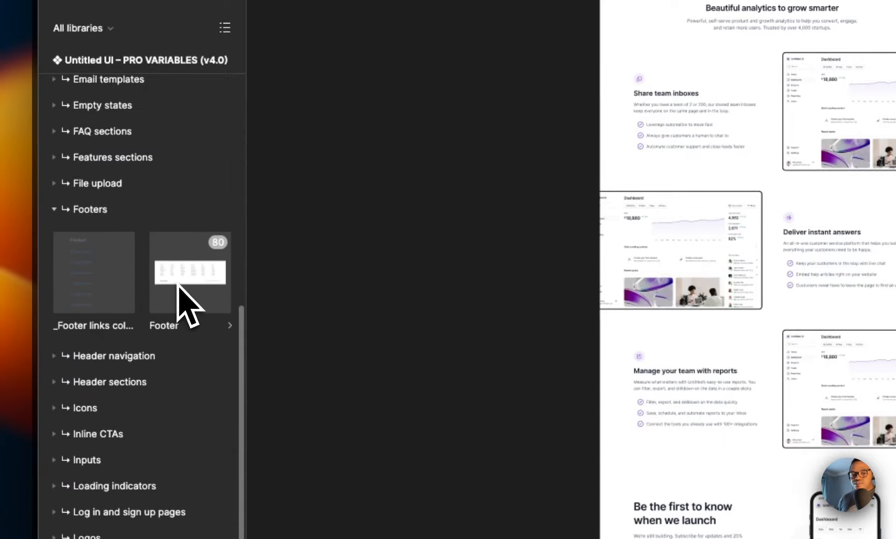
{"action": "left_click_drag", "start_coordinate": [179, 286], "coordinate": [764, 418]}
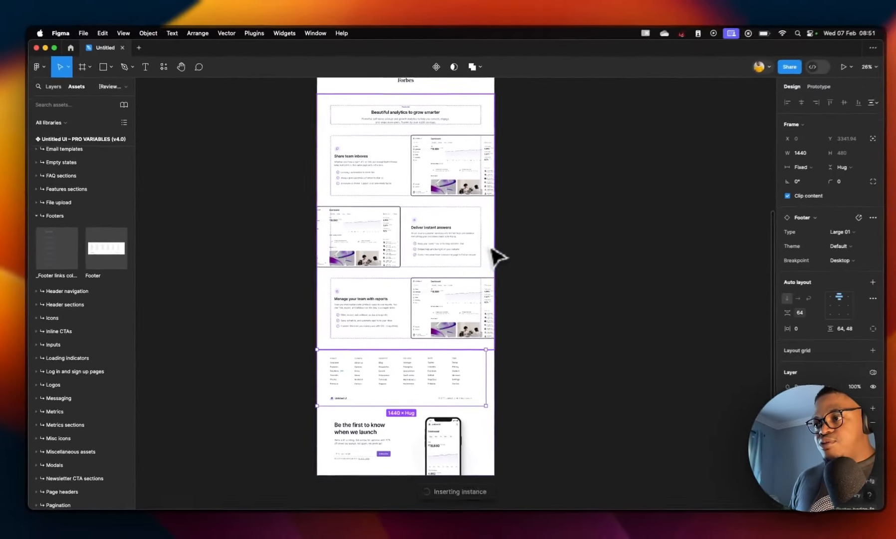
{"action": "scroll", "coordinate": [699, 207], "scroll_direction": "up", "scroll_amount": 1}
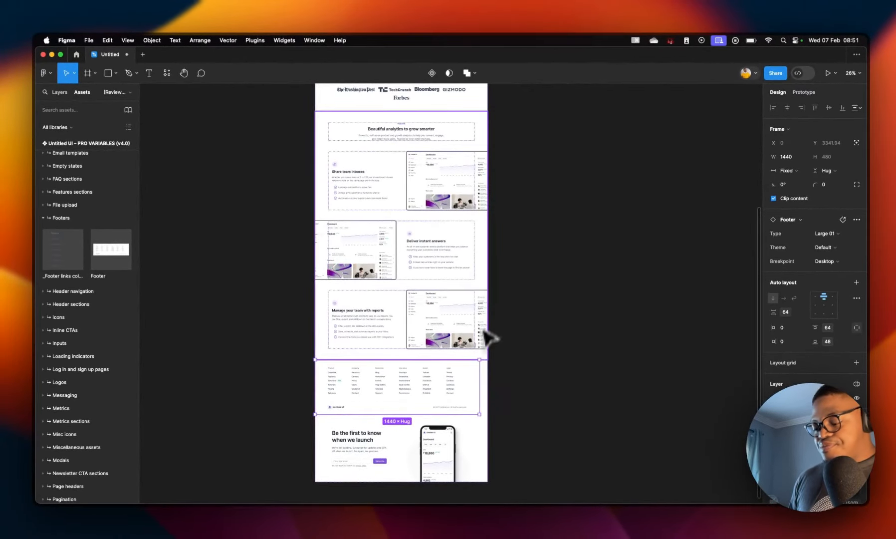
{"action": "left_click", "coordinate": [769, 163]}
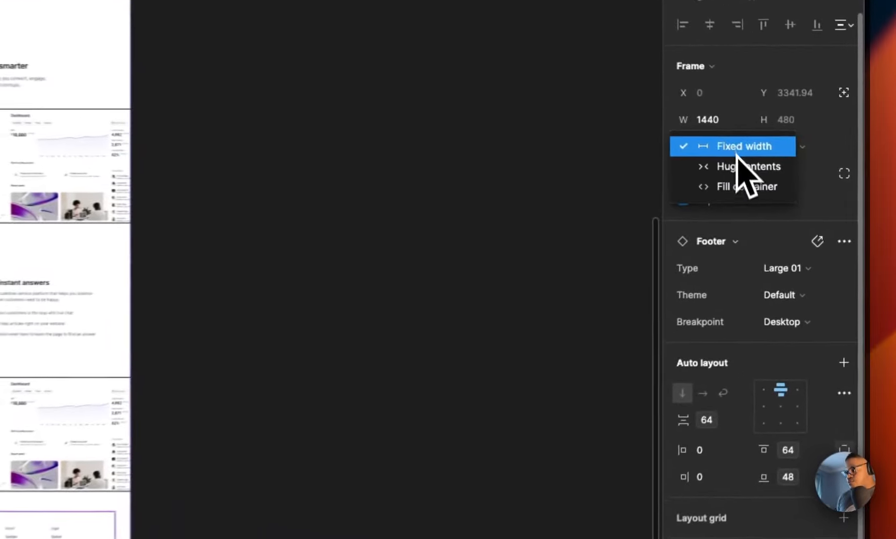
{"action": "left_click", "coordinate": [774, 192]}
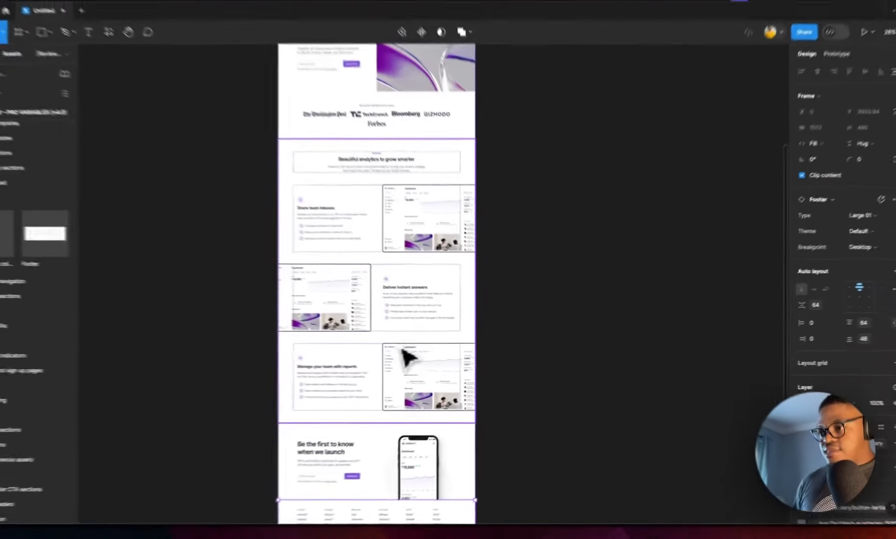
Step: Inspect the hero header section's Breakpoint property options
{"action": "scroll", "coordinate": [466, 287], "scroll_direction": "up", "scroll_amount": 10}
{"action": "scroll", "coordinate": [486, 268], "scroll_direction": "down", "scroll_amount": 3}
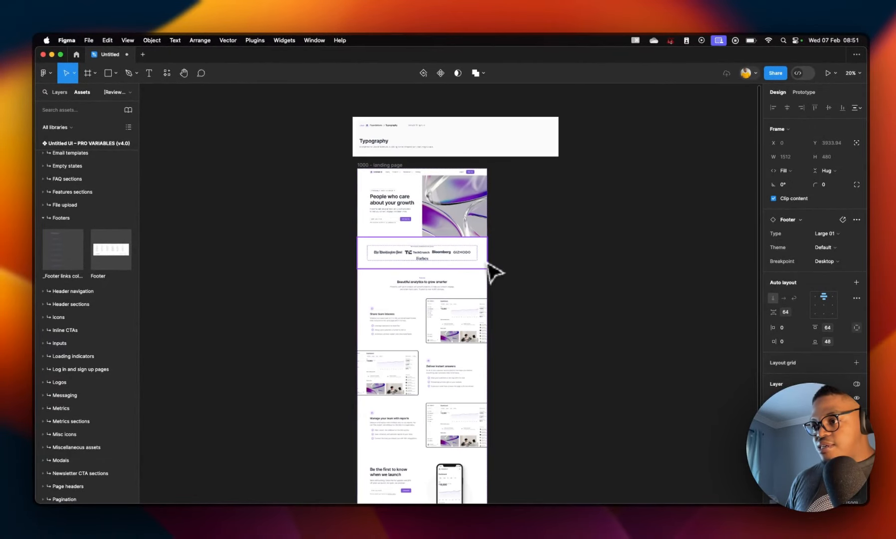
{"action": "scroll", "coordinate": [489, 263], "scroll_direction": "down", "scroll_amount": 5}
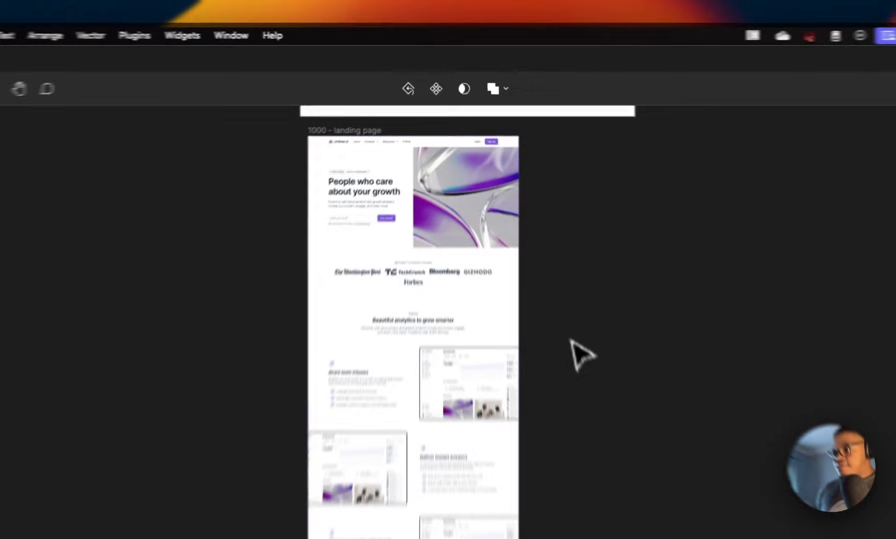
{"action": "left_click", "coordinate": [527, 234]}
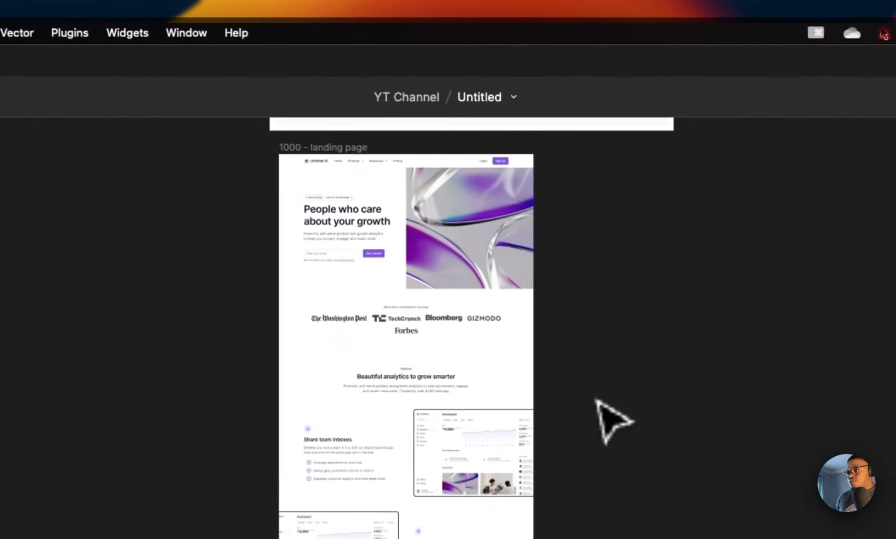
{"action": "left_click", "coordinate": [319, 223]}
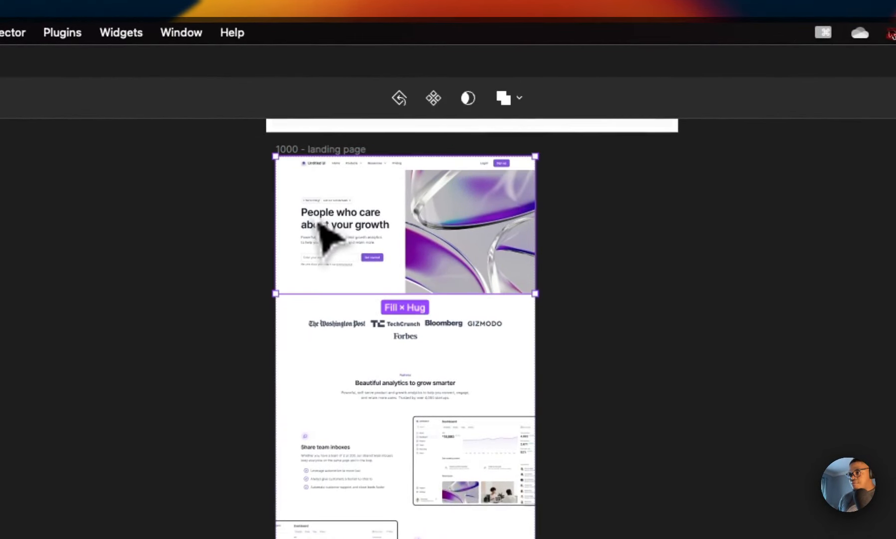
{"action": "key", "text": "shift+2"}
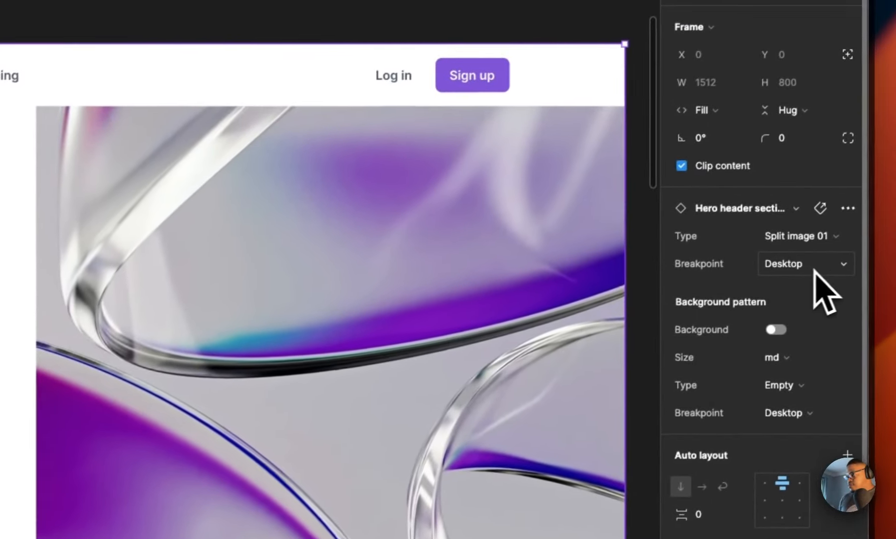
{"action": "left_click", "coordinate": [842, 265]}
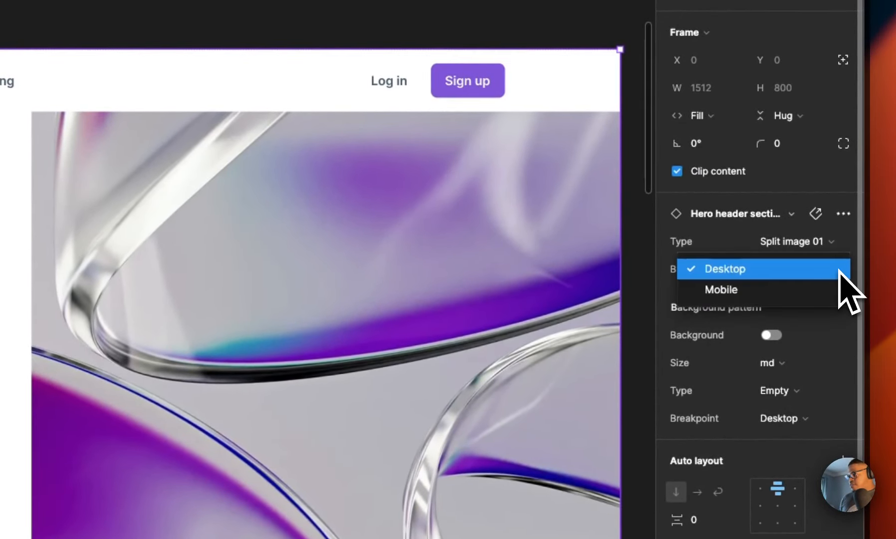
{"action": "left_click", "coordinate": [821, 272]}
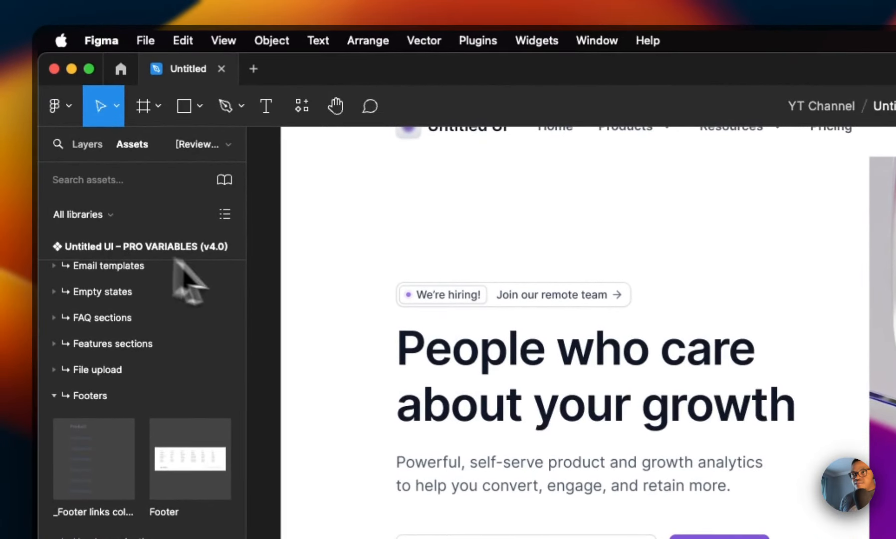
Step: Switch the landing page frame's Device Breakpoints variable mode to Tablet and then to Mobile
{"action": "scroll", "coordinate": [189, 279], "scroll_direction": "up", "scroll_amount": 10}
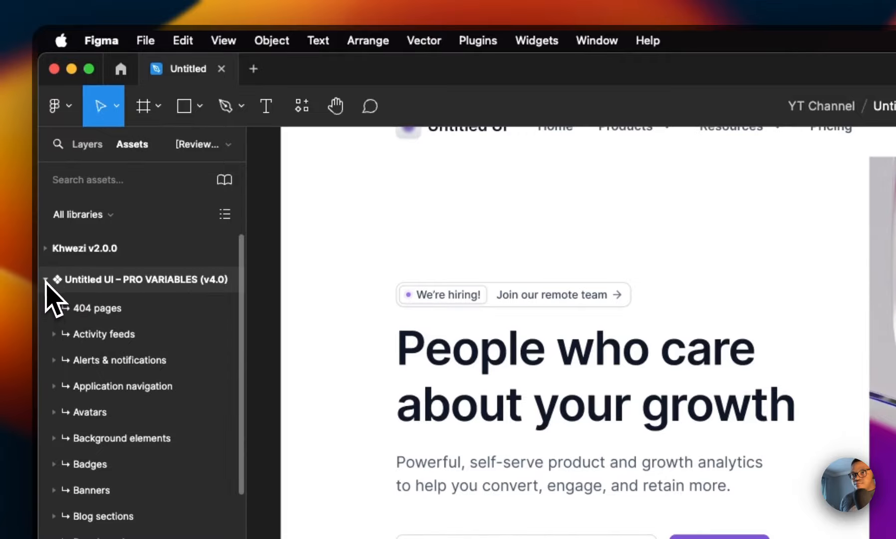
{"action": "left_click", "coordinate": [45, 280]}
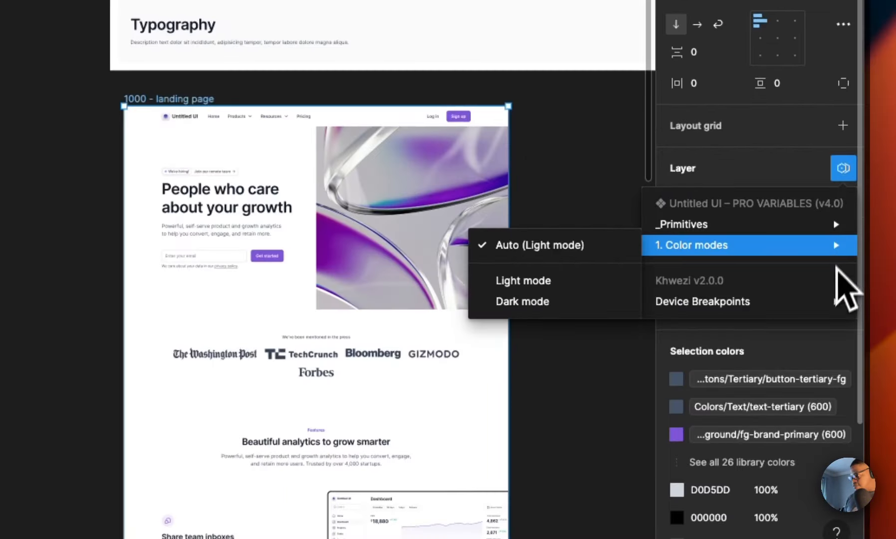
{"action": "mouse_move", "coordinate": [812, 301]}
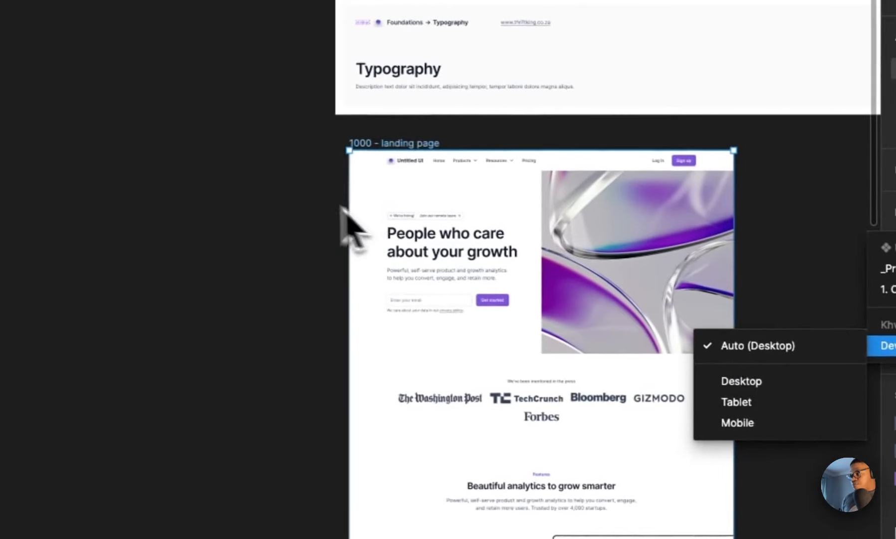
{"action": "left_click", "coordinate": [30, 142]}
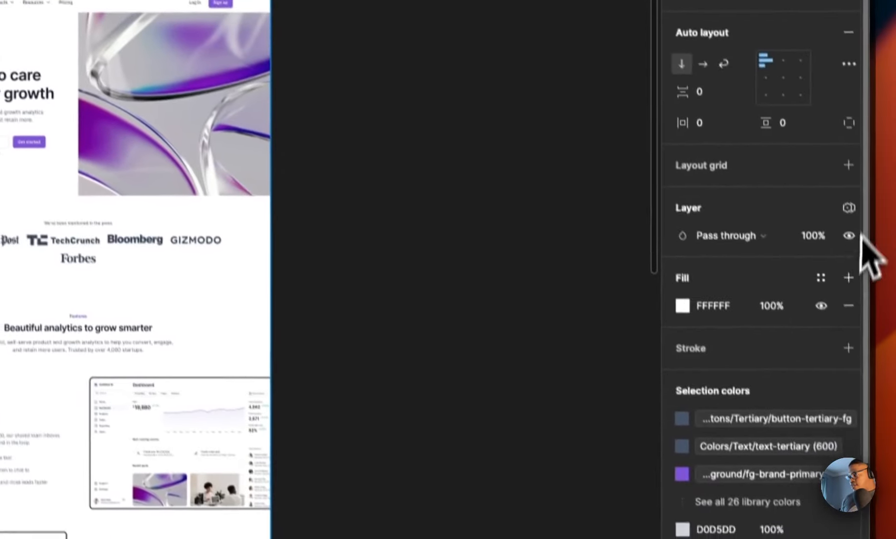
{"action": "left_click", "coordinate": [843, 185]}
{"action": "mouse_move", "coordinate": [768, 319]}
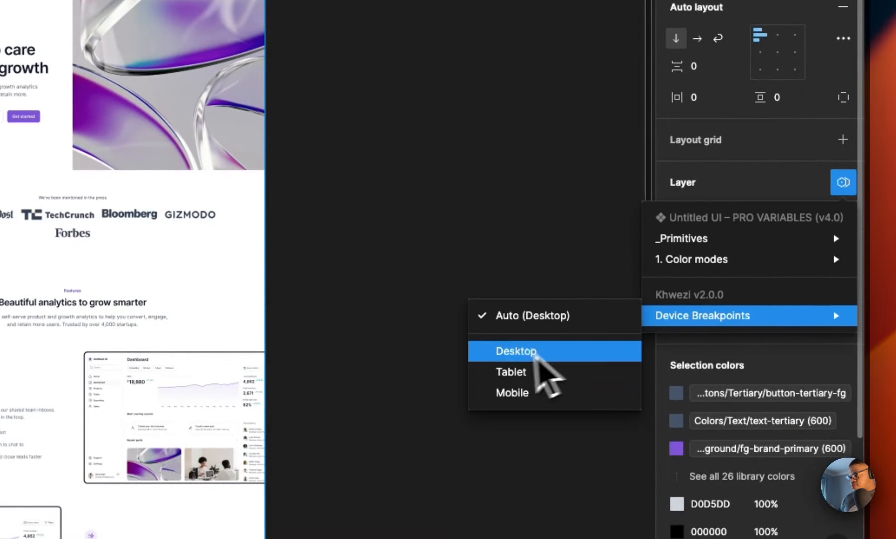
{"action": "left_click", "coordinate": [511, 371]}
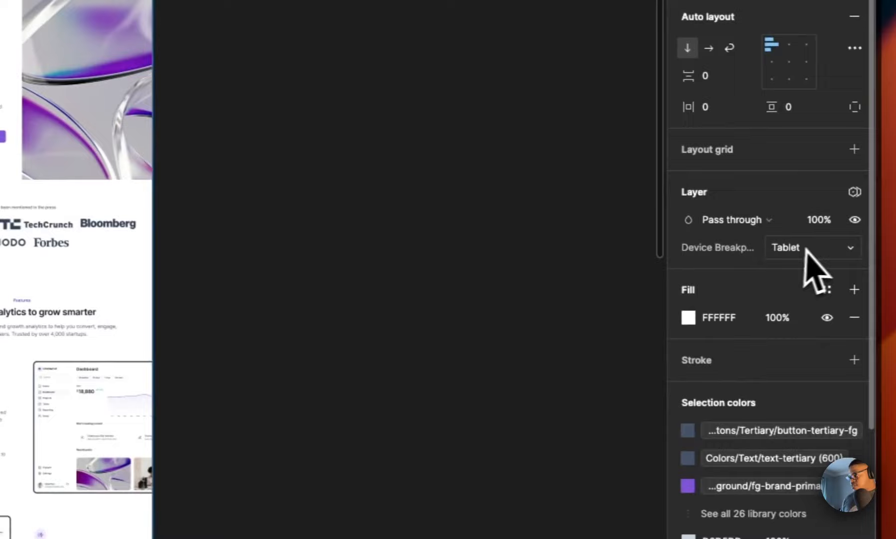
{"action": "left_click", "coordinate": [886, 258]}
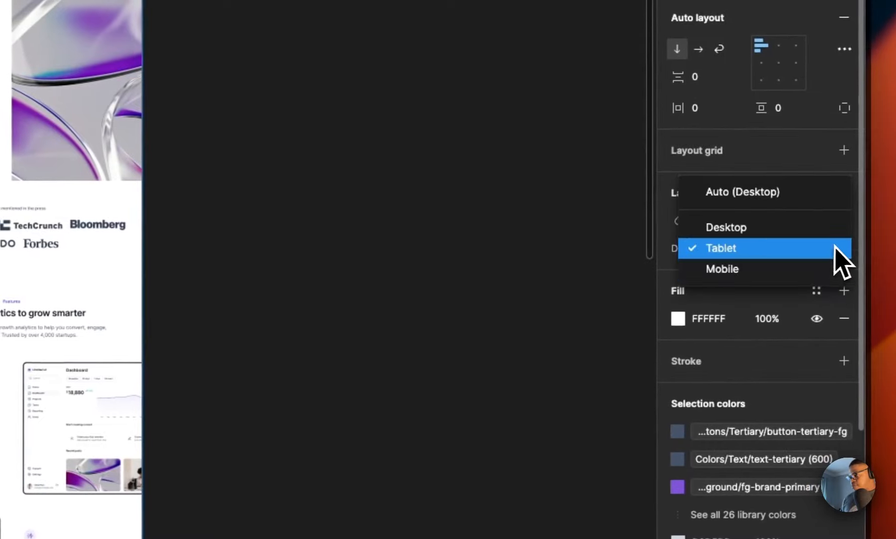
{"action": "left_click", "coordinate": [768, 276]}
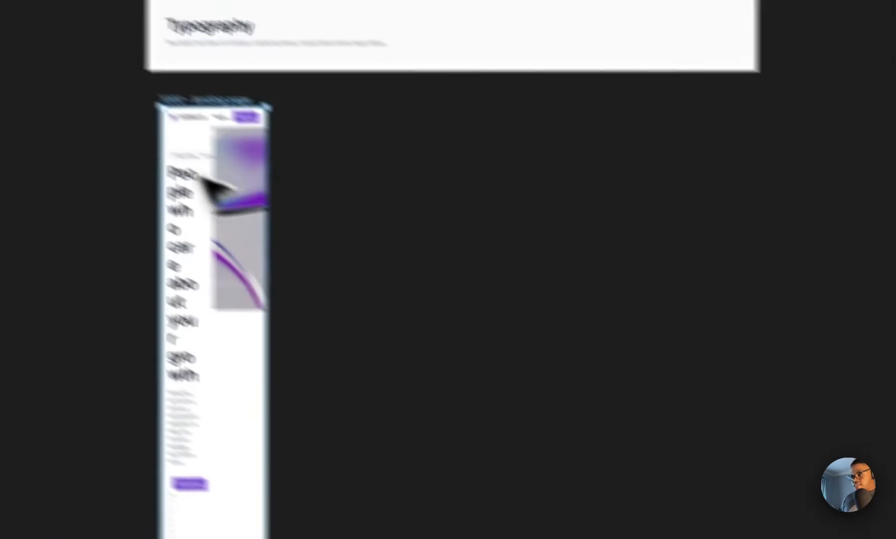
Step: Undo the breakpoint mode changes on the landing page frame
{"action": "key", "text": "super+z"}
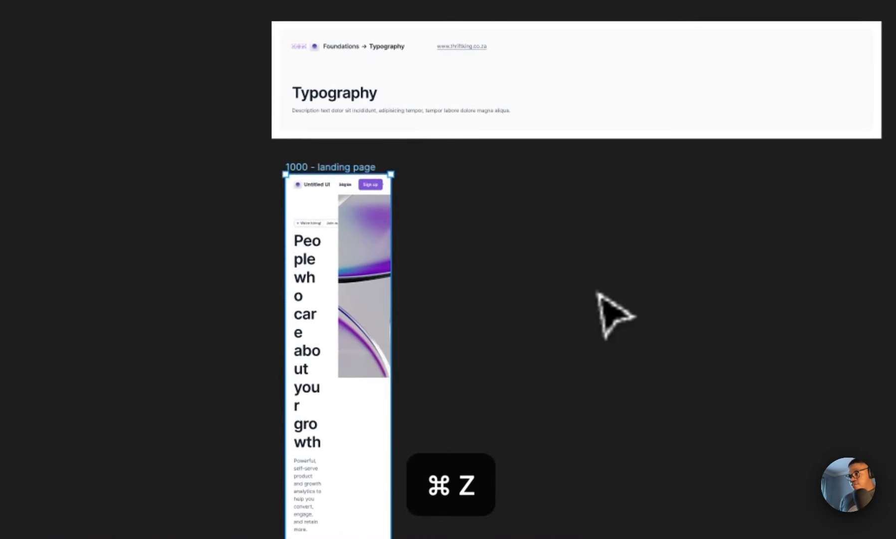
{"action": "key", "text": "super+z"}
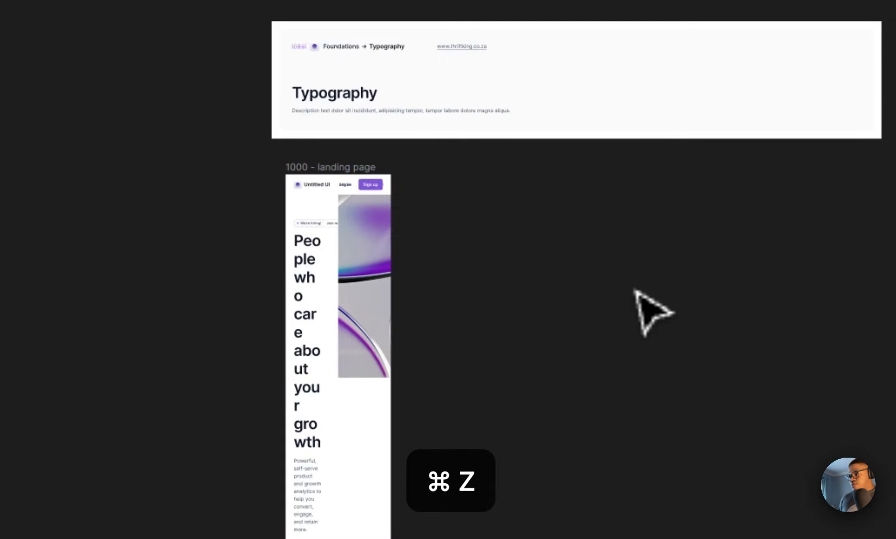
{"action": "key", "text": "super+z"}
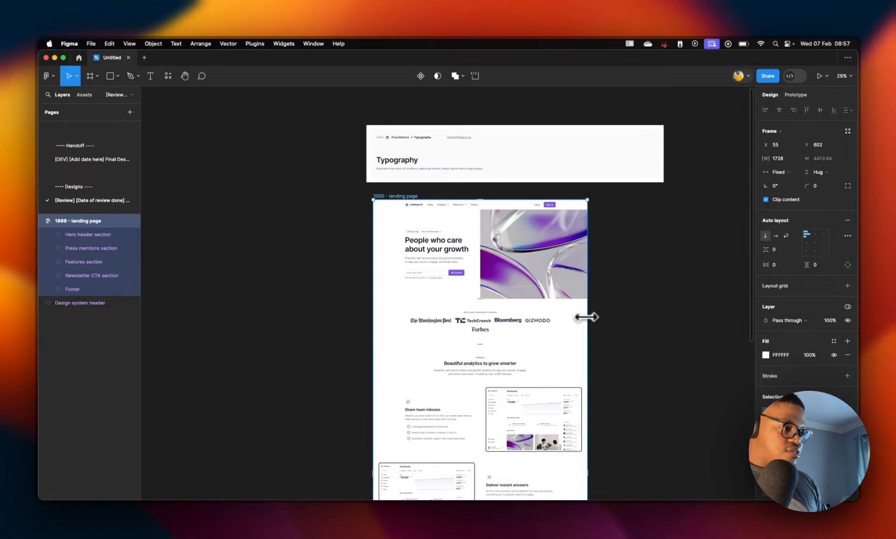
Step: Select the hero header section inside the landing page frame to change its breakpoint
{"action": "left_click_drag", "start_coordinate": [637, 310], "coordinate": [414, 335]}
{"action": "left_click_drag", "start_coordinate": [299, 338], "coordinate": [789, 299]}
{"action": "scroll", "coordinate": [452, 308], "scroll_direction": "left", "scroll_amount": 3}
{"action": "scroll", "coordinate": [451, 311], "scroll_direction": "right", "scroll_amount": 2}
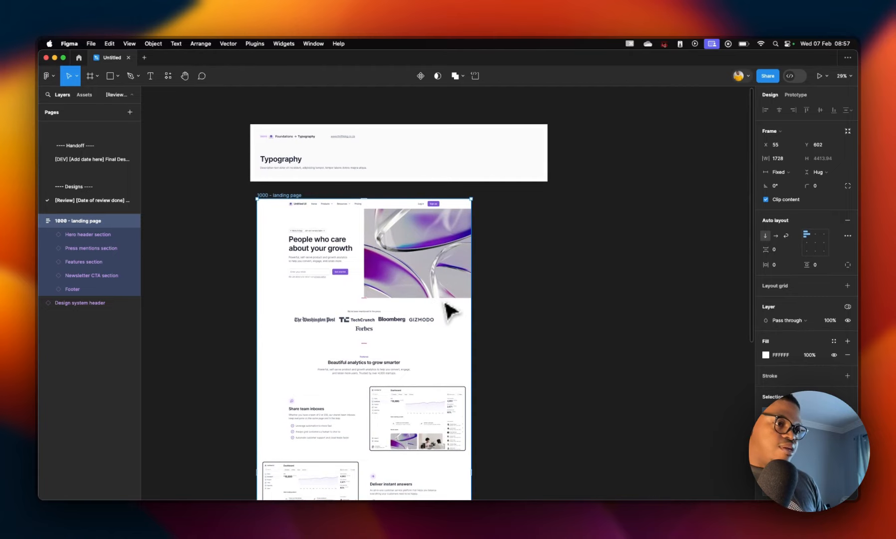
{"action": "left_click", "coordinate": [510, 286]}
{"action": "left_click", "coordinate": [449, 273]}
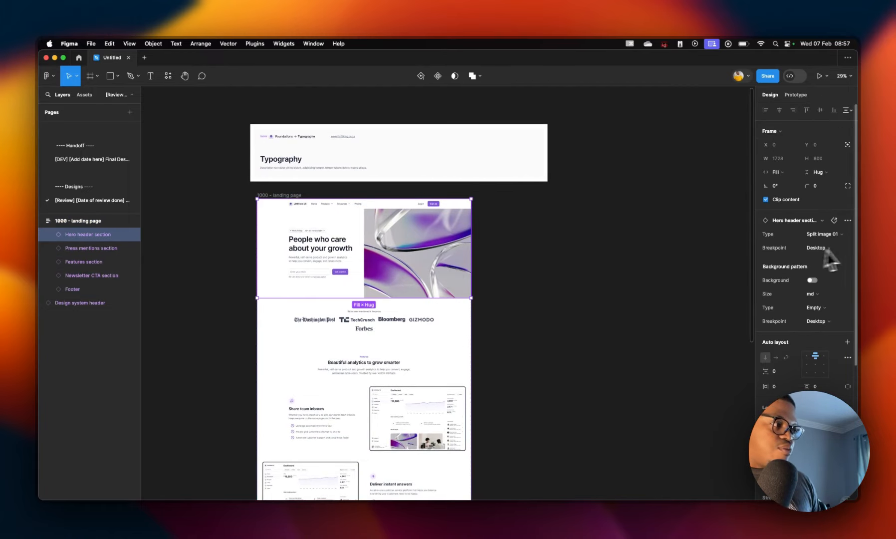
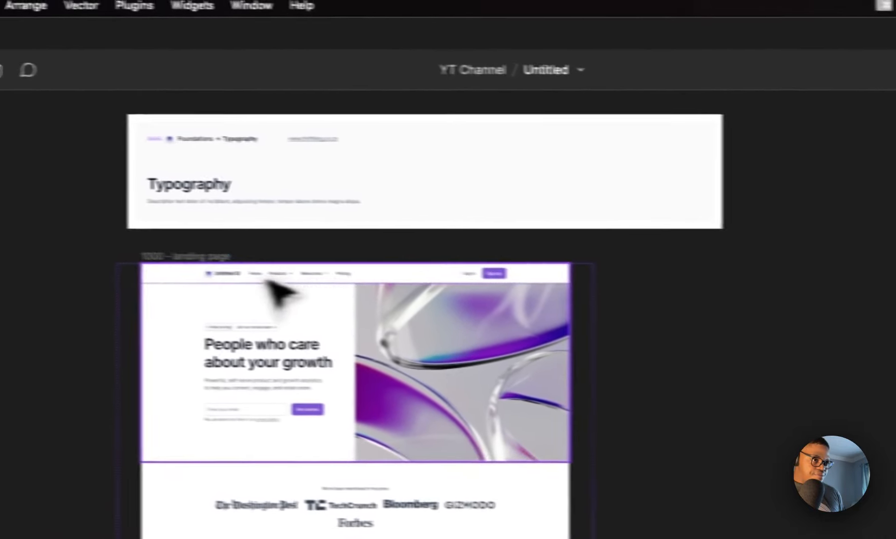
Step: Duplicate the landing page frame beside the original and set the copy's Device Breakpoints variable mode to Mobile
{"action": "left_click_drag", "start_coordinate": [198, 257], "coordinate": [672, 258]}
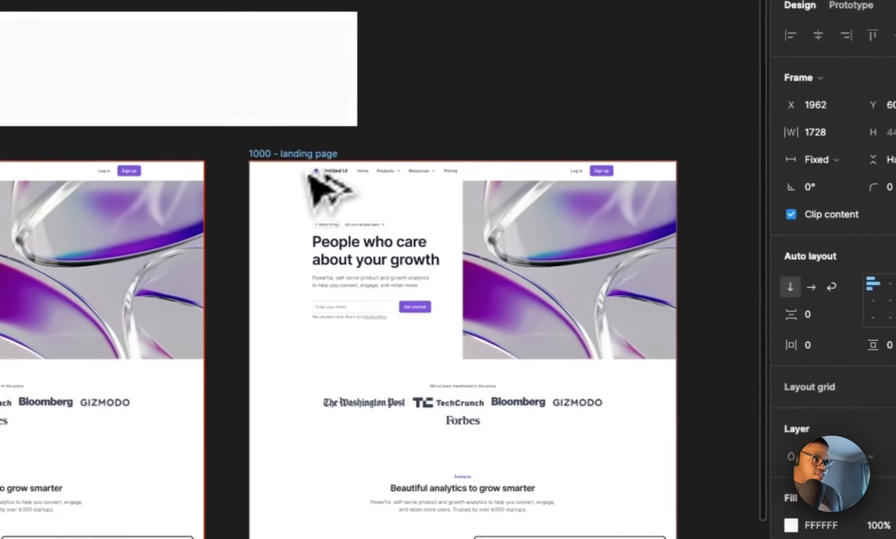
{"action": "scroll", "coordinate": [671, 299], "scroll_direction": "right", "scroll_amount": 1}
{"action": "scroll", "coordinate": [300, 220], "scroll_direction": "right", "scroll_amount": 1}
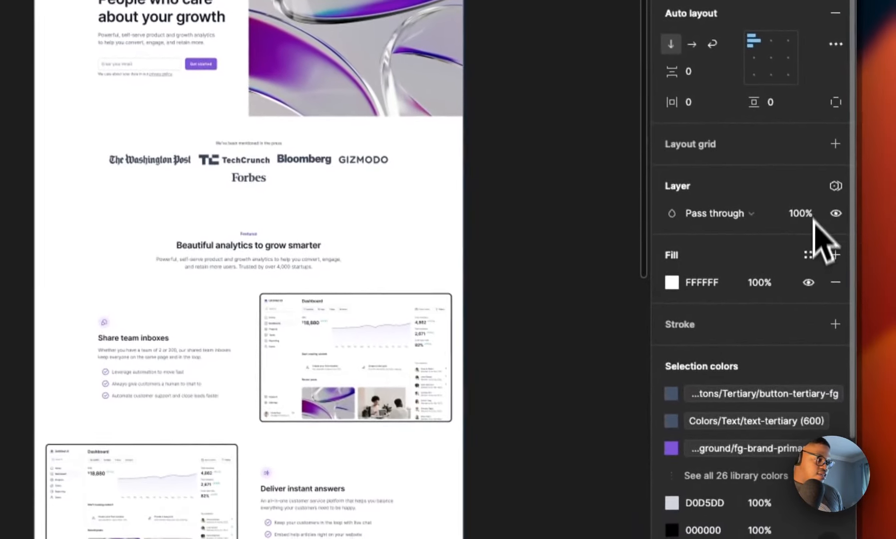
{"action": "left_click", "coordinate": [833, 183]}
{"action": "mouse_move", "coordinate": [771, 265]}
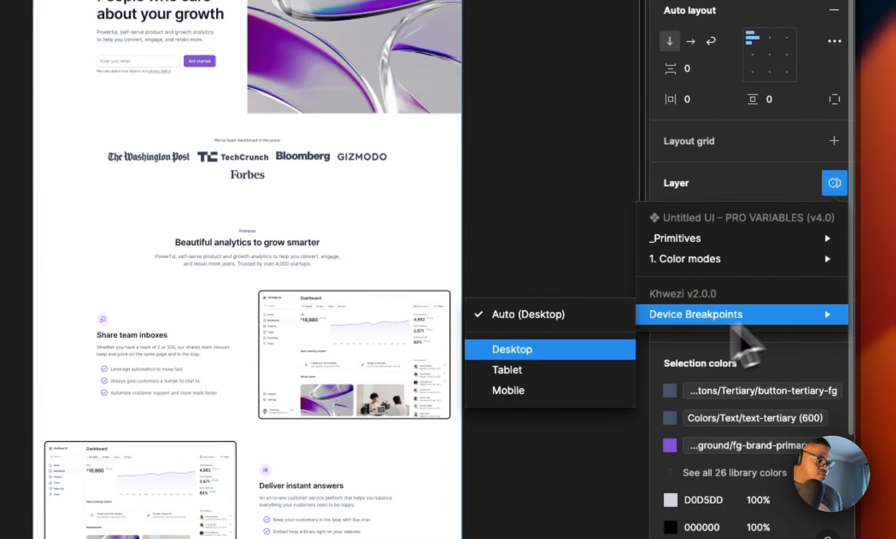
{"action": "left_click", "coordinate": [556, 389]}
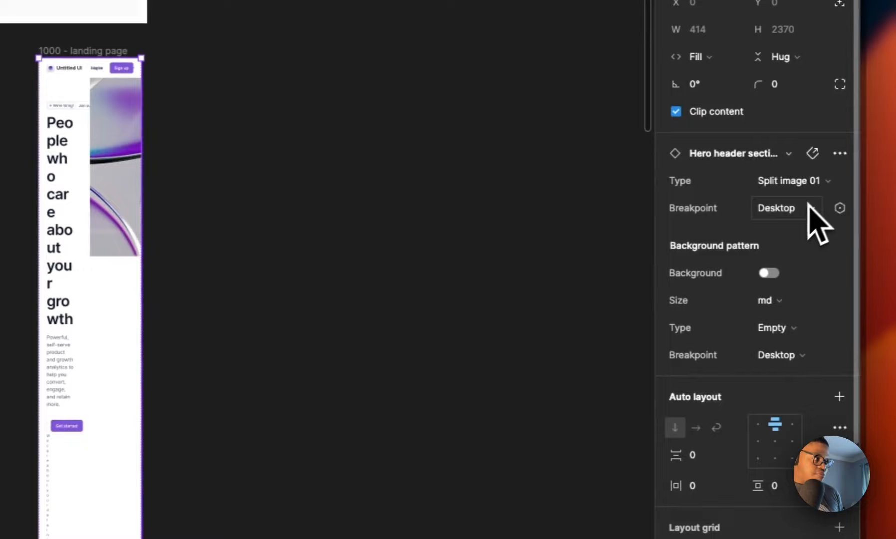
Step: Set the hero header and press mentions sections in the mobile copy to the Mobile breakpoint
{"action": "left_click", "coordinate": [806, 207]}
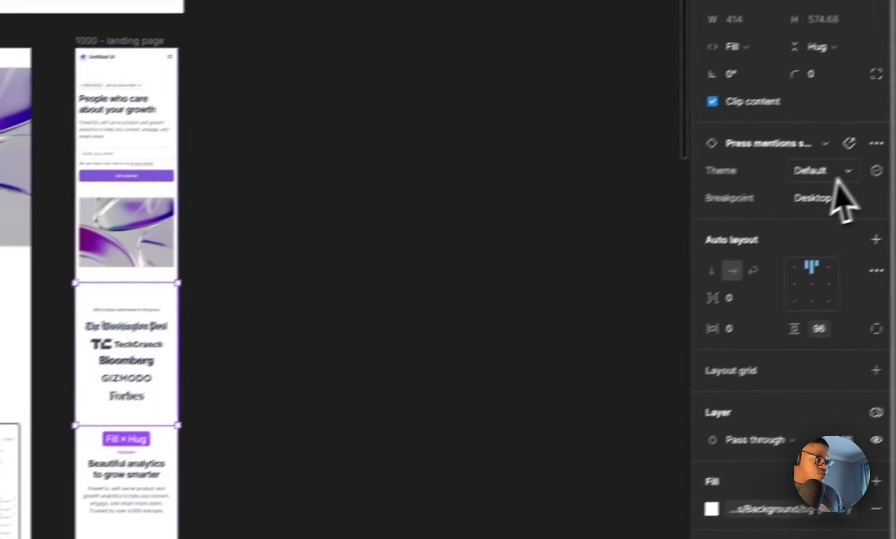
{"action": "left_click", "coordinate": [837, 198]}
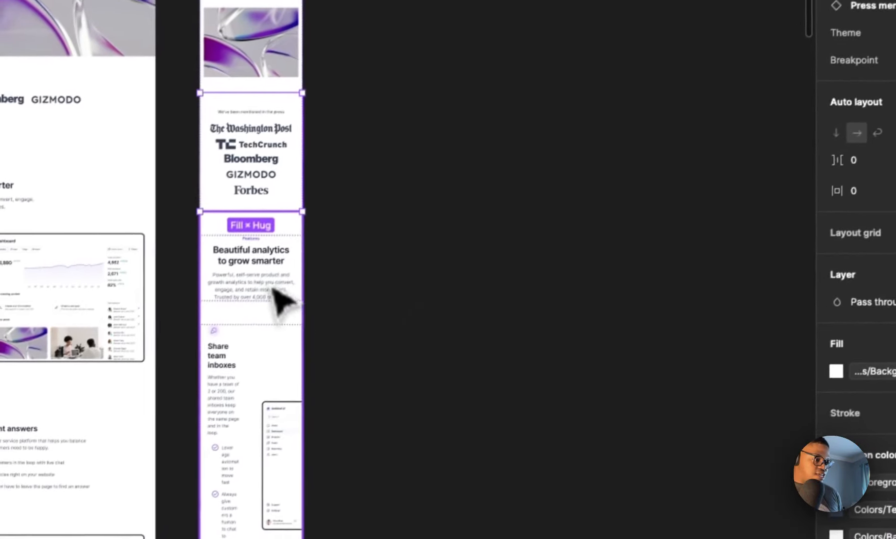
Step: Set the features section's Breakpoint property in the mobile copy to Mobile
{"action": "left_click", "coordinate": [114, 504]}
{"action": "left_click", "coordinate": [828, 202]}
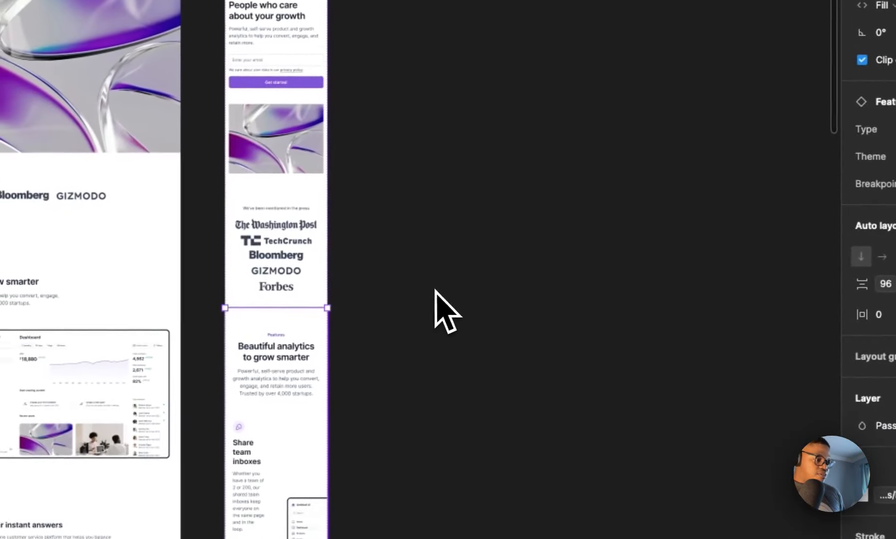
{"action": "scroll", "coordinate": [424, 305], "scroll_direction": "down", "scroll_amount": 10}
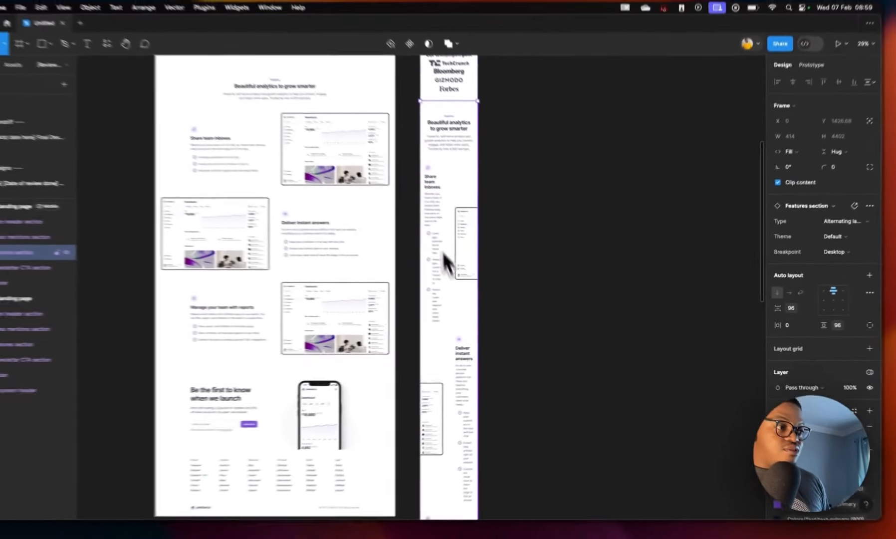
{"action": "scroll", "coordinate": [468, 457], "scroll_direction": "down", "scroll_amount": 5}
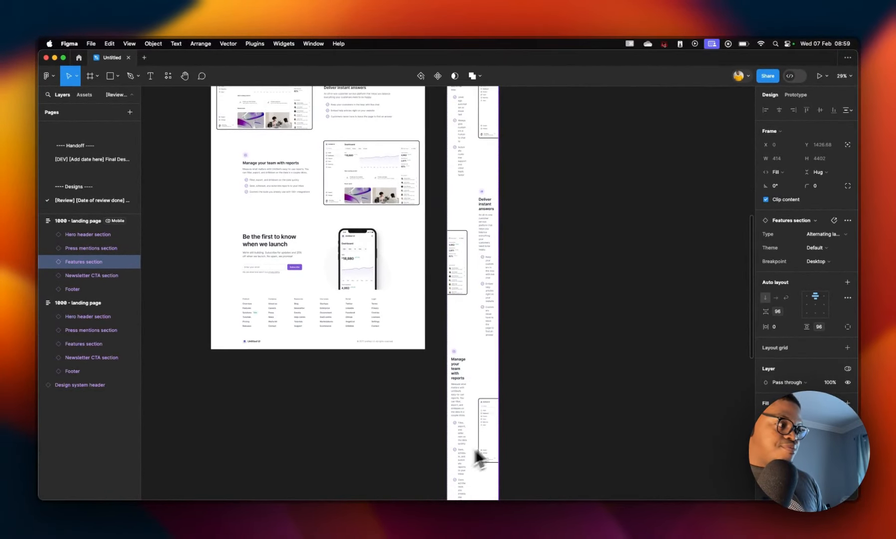
{"action": "scroll", "coordinate": [487, 233], "scroll_direction": "up", "scroll_amount": 3}
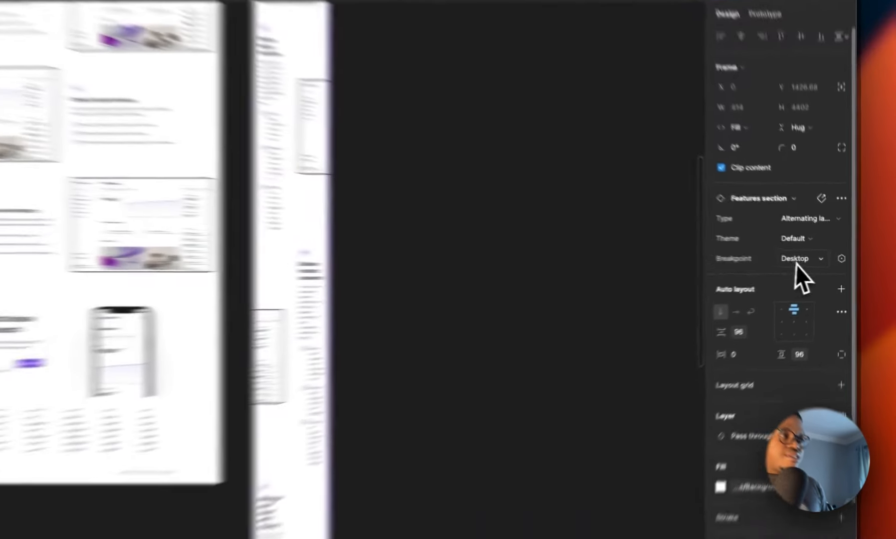
{"action": "left_click", "coordinate": [816, 261]}
{"action": "left_click", "coordinate": [830, 272]}
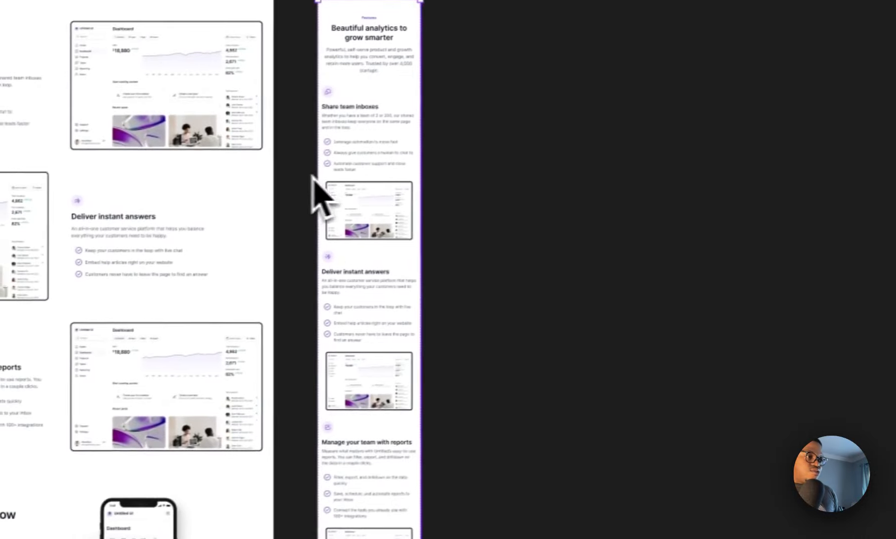
{"action": "scroll", "coordinate": [420, 436], "scroll_direction": "down", "scroll_amount": 10}
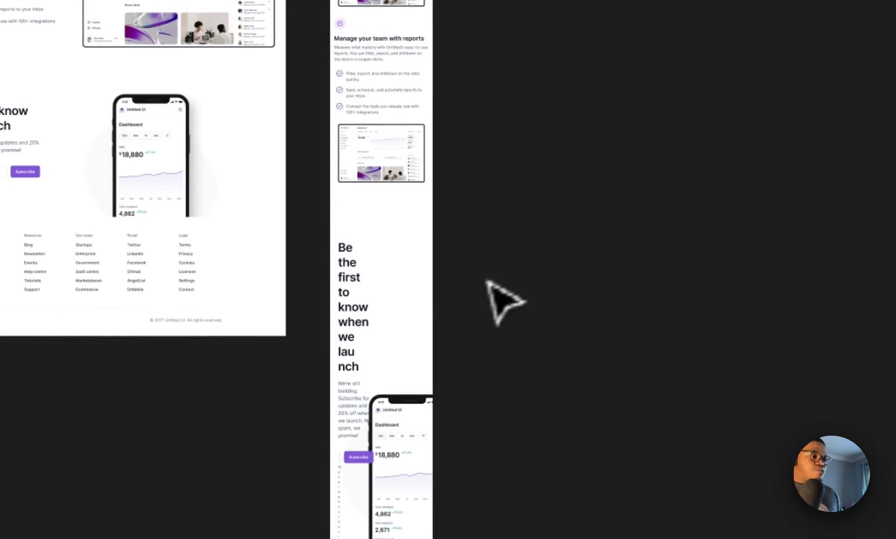
{"action": "scroll", "coordinate": [504, 300], "scroll_direction": "up", "scroll_amount": 20}
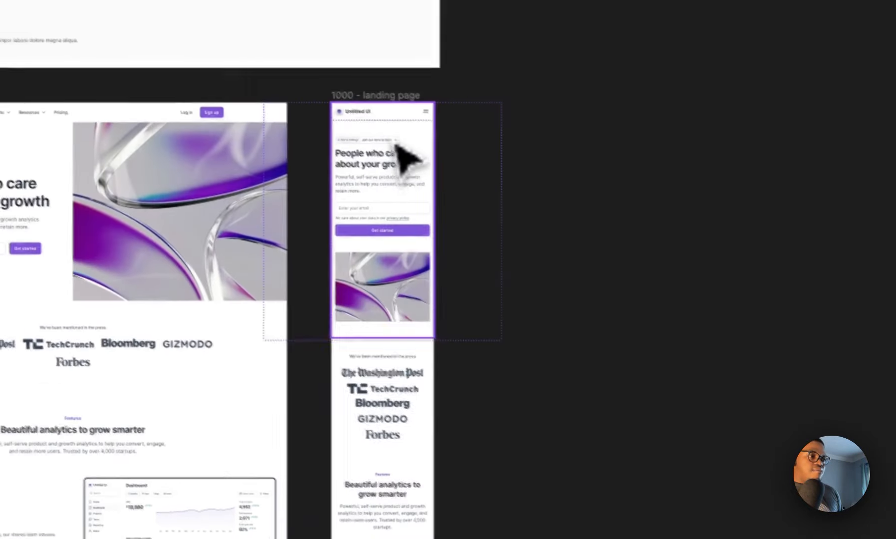
Step: Delete the mobile copy of the landing page frame
{"action": "left_click", "coordinate": [355, 99]}
{"action": "key", "text": "Delete"}
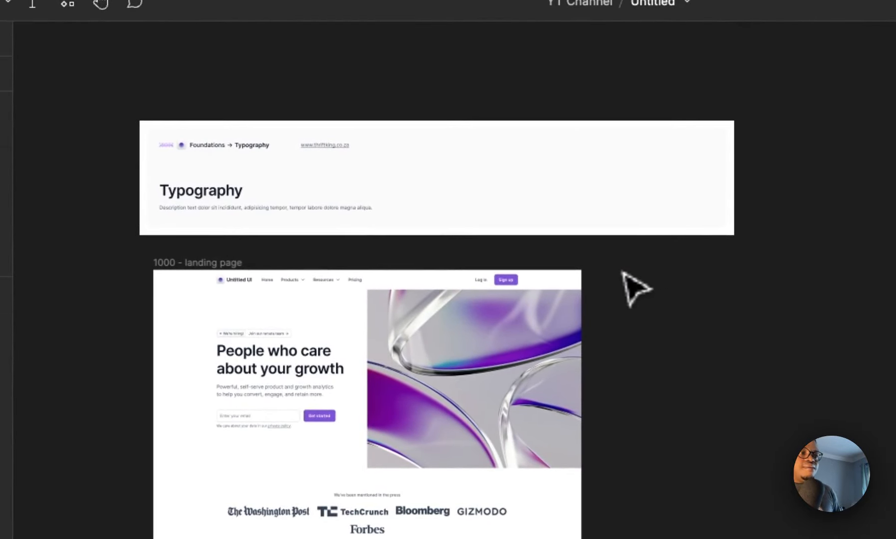
Step: Switch the landing page frame's _Primitives variable mode to 2, then to 3
{"action": "left_click", "coordinate": [227, 265]}
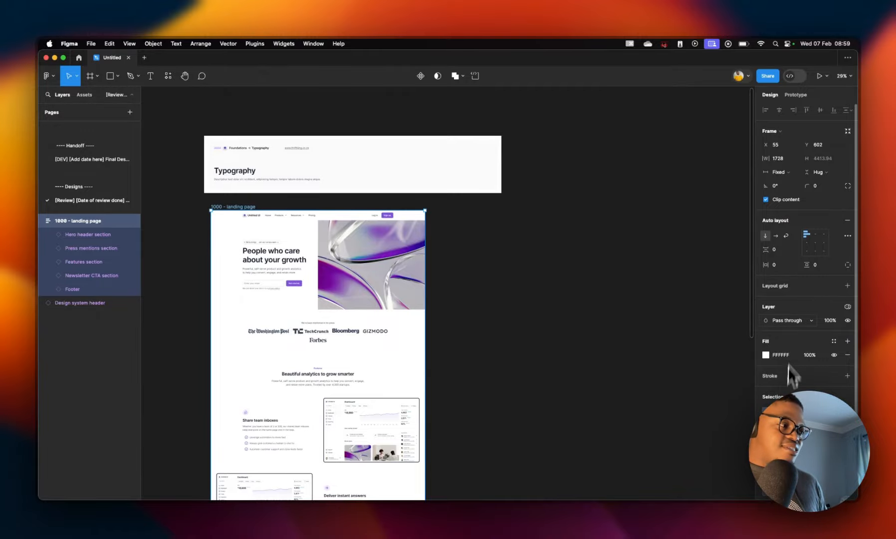
{"action": "left_click", "coordinate": [848, 306]}
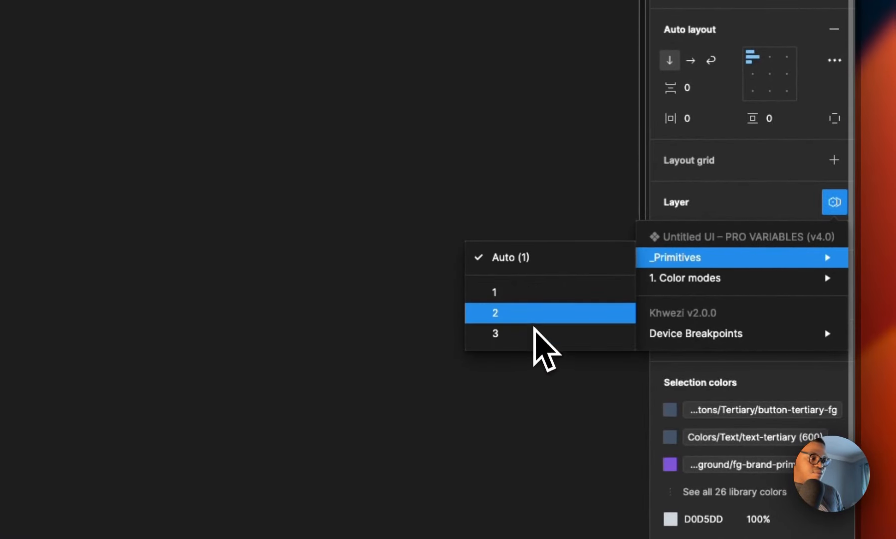
{"action": "left_click", "coordinate": [533, 319]}
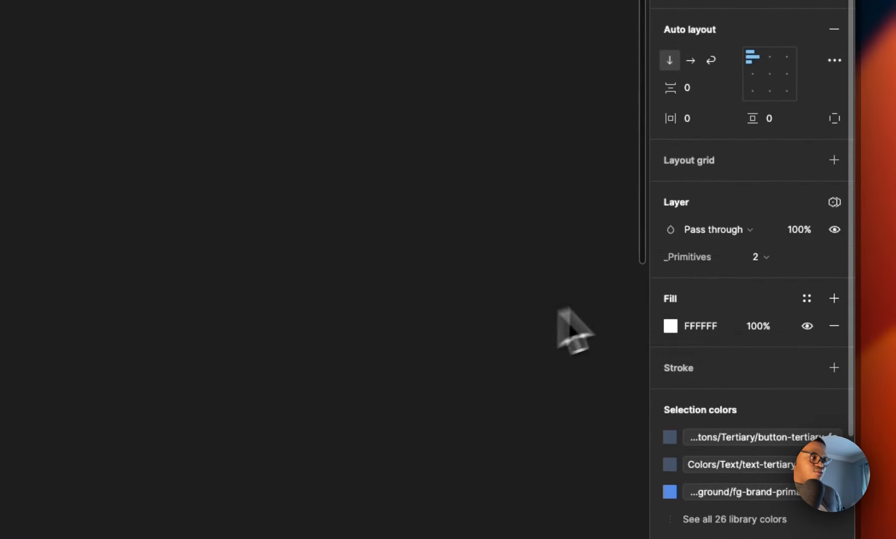
{"action": "left_click", "coordinate": [757, 260]}
{"action": "left_click", "coordinate": [701, 277]}
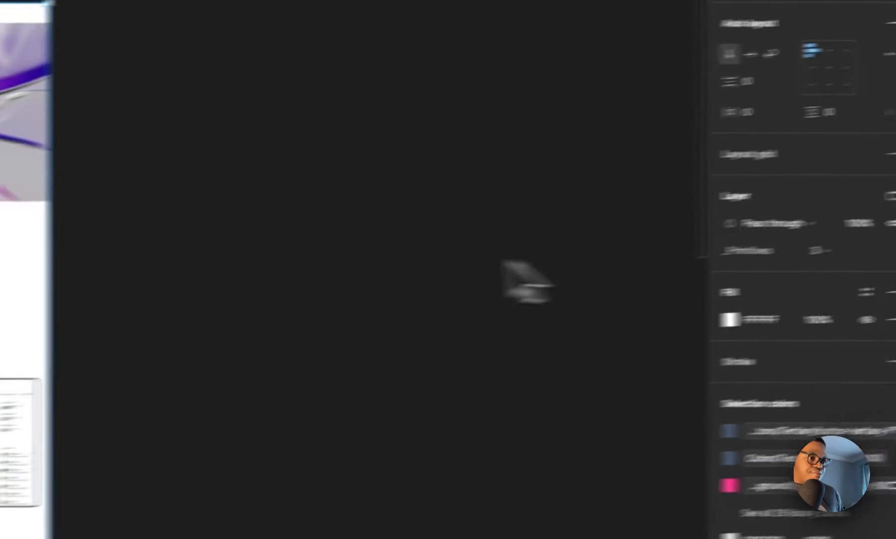
Step: Set the landing page frame's Color modes variable mode to Dark mode
{"action": "scroll", "coordinate": [266, 319], "scroll_direction": "down", "scroll_amount": 5}
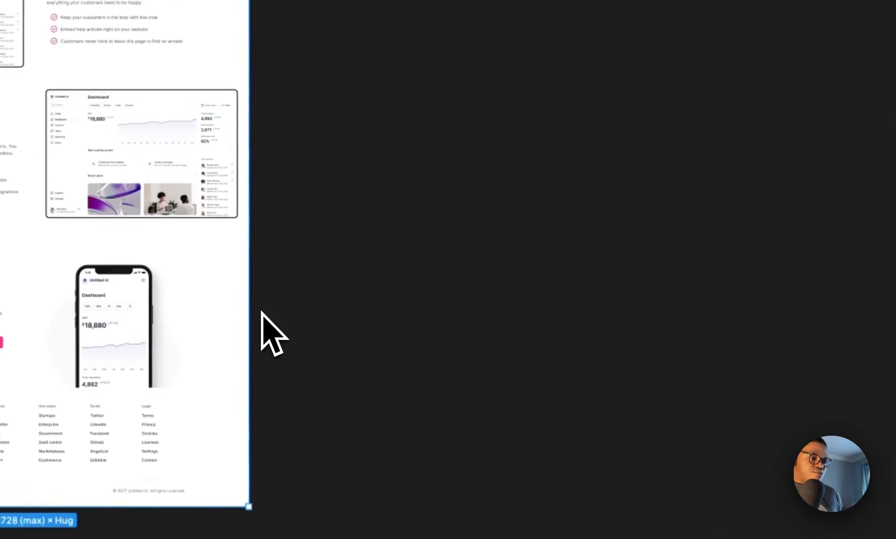
{"action": "scroll", "coordinate": [260, 312], "scroll_direction": "down", "scroll_amount": 5}
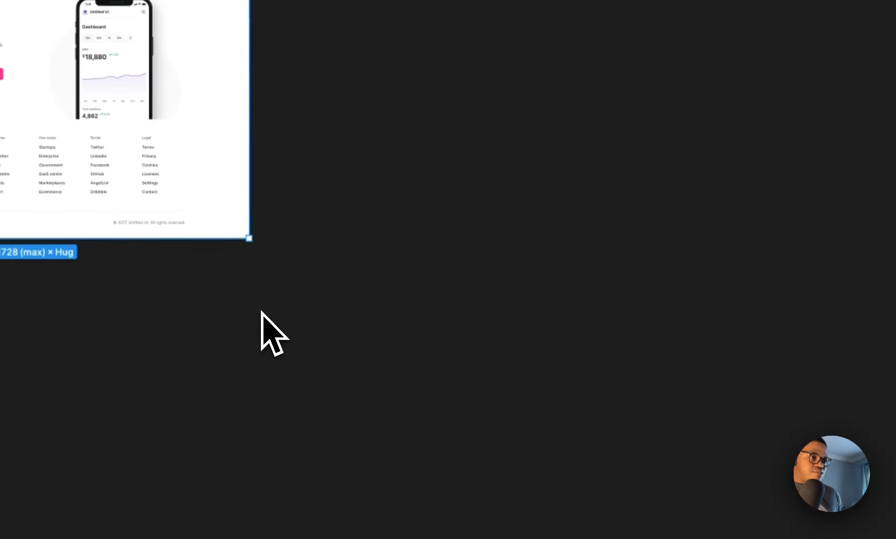
{"action": "scroll", "coordinate": [259, 313], "scroll_direction": "up", "scroll_amount": 6}
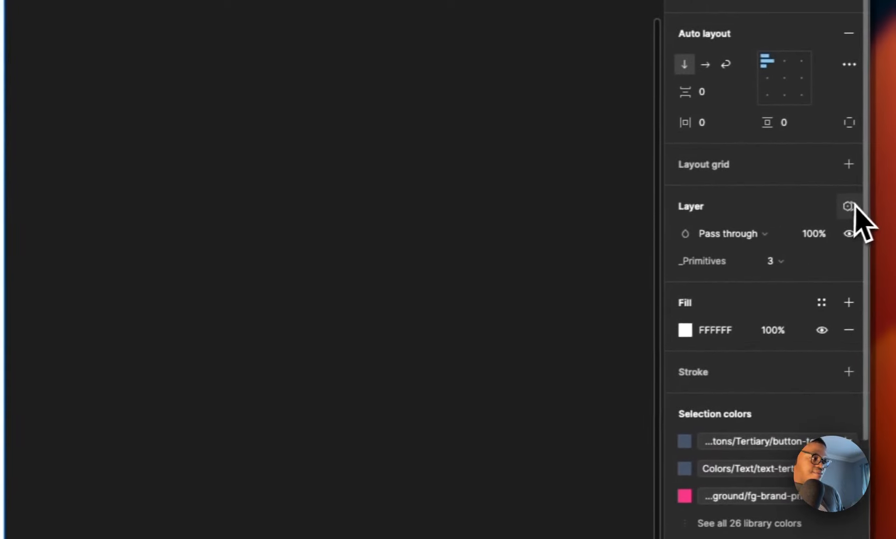
{"action": "left_click", "coordinate": [855, 216]}
{"action": "mouse_move", "coordinate": [731, 282]}
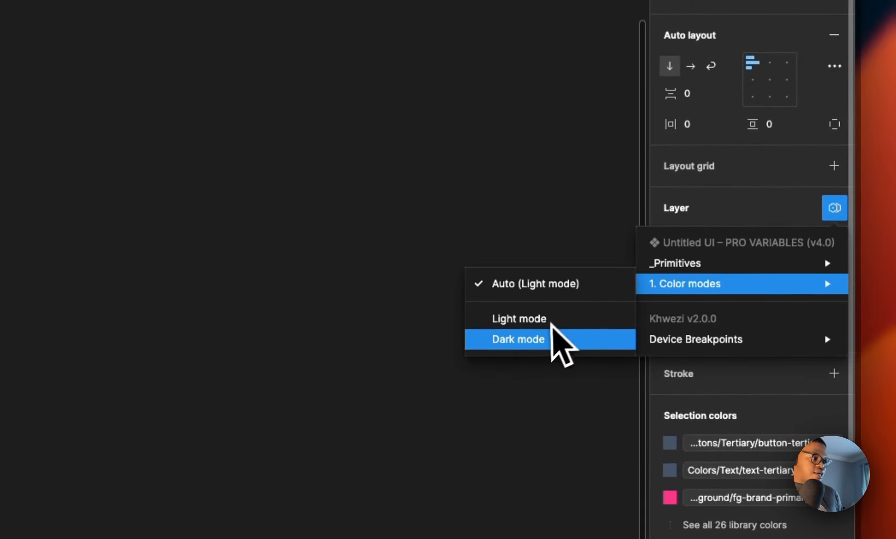
{"action": "left_click", "coordinate": [542, 337]}
Step: Change the hero header section's Type variant to Split image 06
{"action": "scroll", "coordinate": [412, 192], "scroll_direction": "up", "scroll_amount": 8}
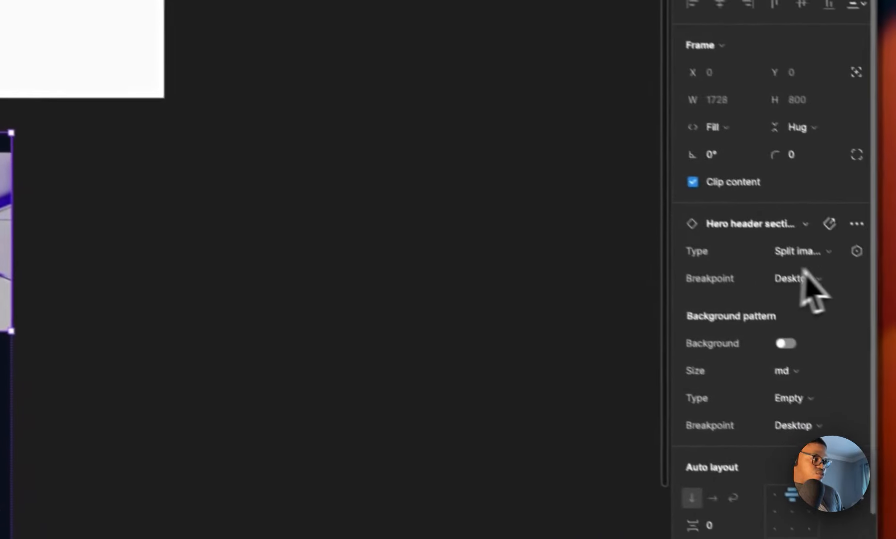
{"action": "left_click", "coordinate": [805, 251]}
{"action": "left_click", "coordinate": [754, 324]}
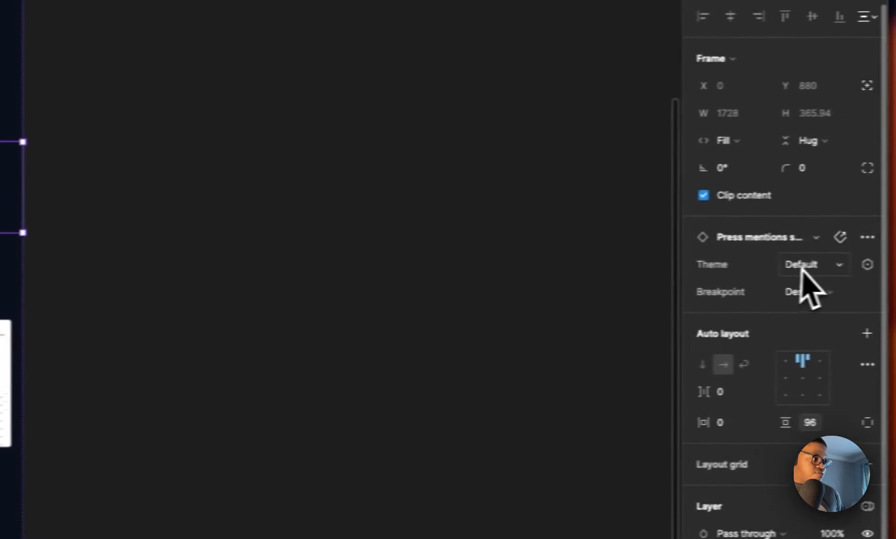
{"action": "left_click", "coordinate": [794, 266]}
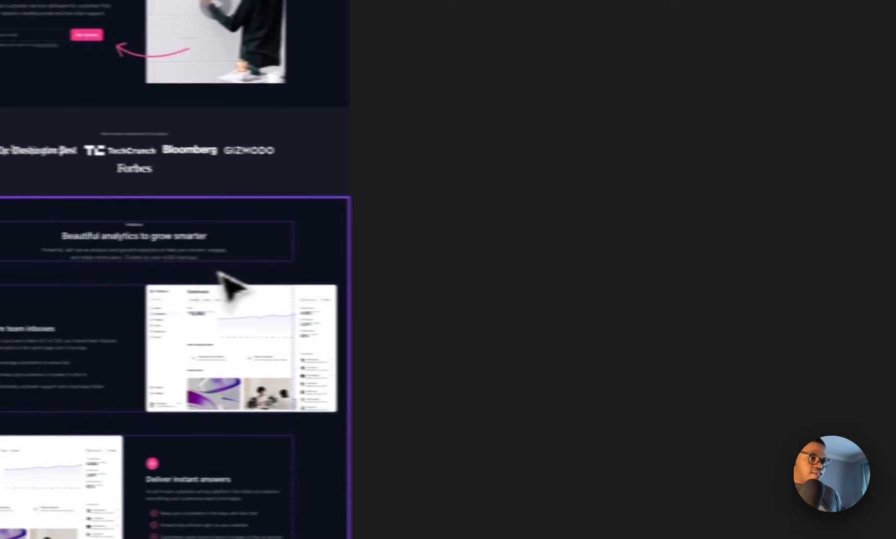
Step: Change the features section's Type variant to a different alternating layout
{"action": "left_click", "coordinate": [220, 272]}
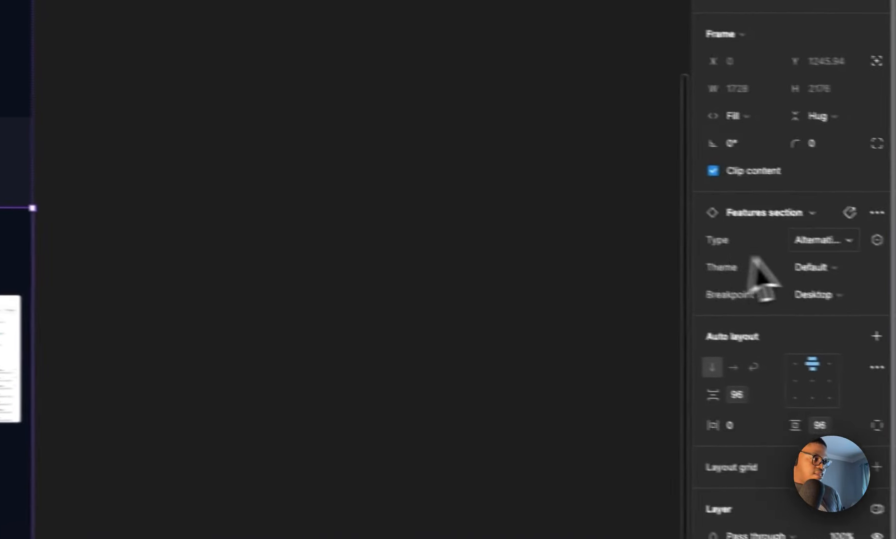
{"action": "left_click", "coordinate": [824, 240]}
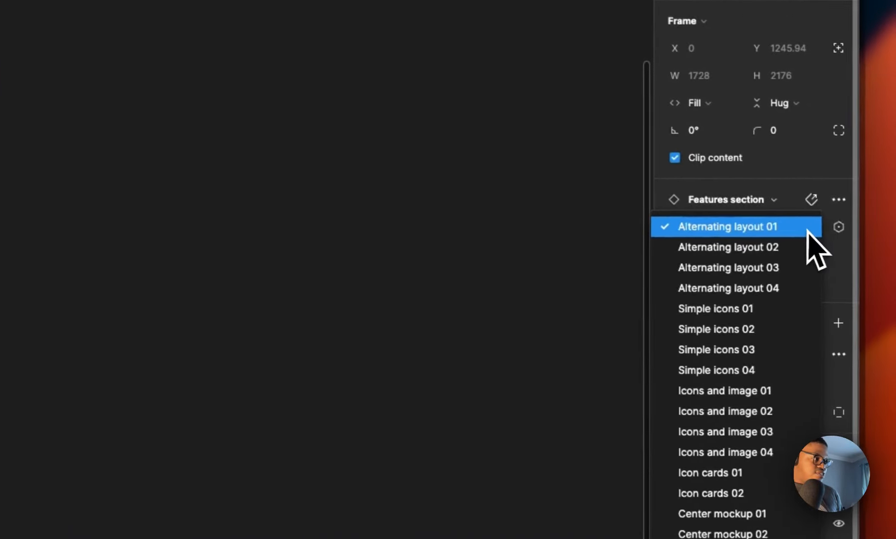
{"action": "left_click", "coordinate": [762, 265]}
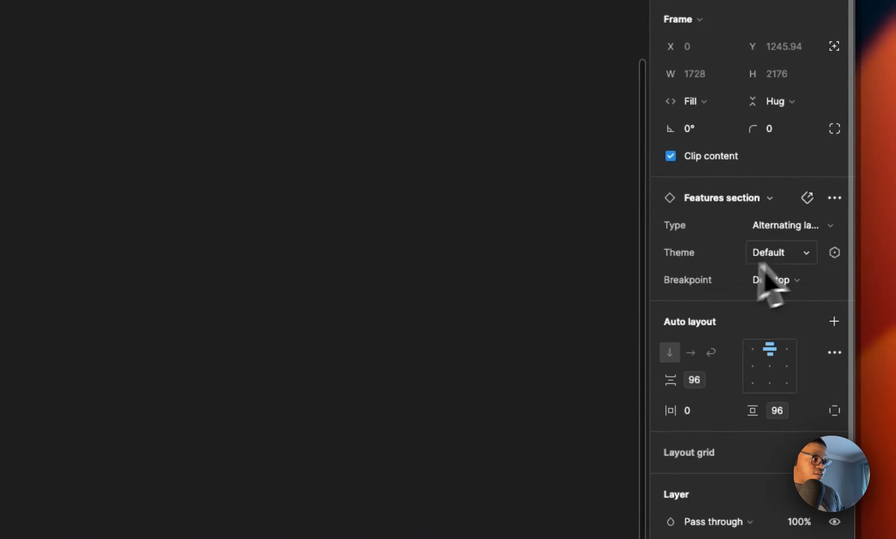
{"action": "left_click", "coordinate": [792, 229]}
{"action": "left_click", "coordinate": [756, 204]}
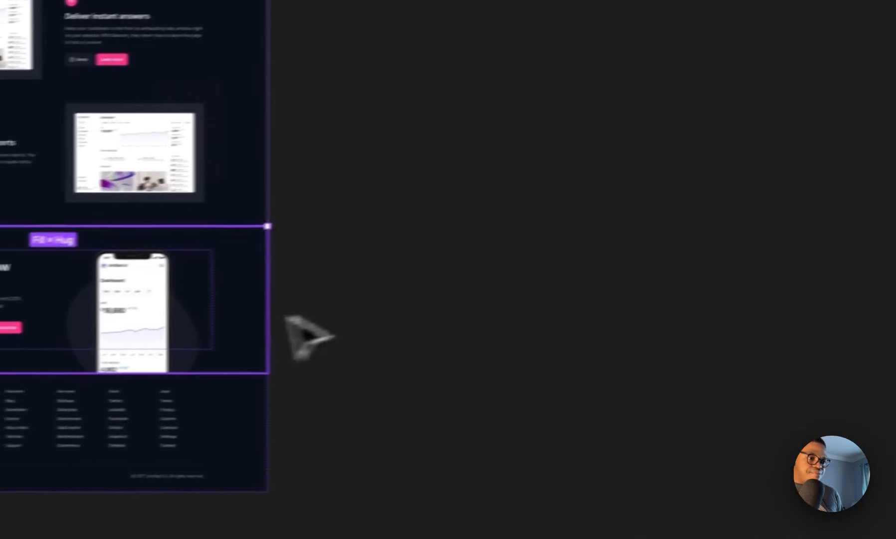
Step: Change the newsletter CTA section's Type variant to Screen mockup 01
{"action": "left_click", "coordinate": [122, 420]}
{"action": "left_click", "coordinate": [797, 180]}
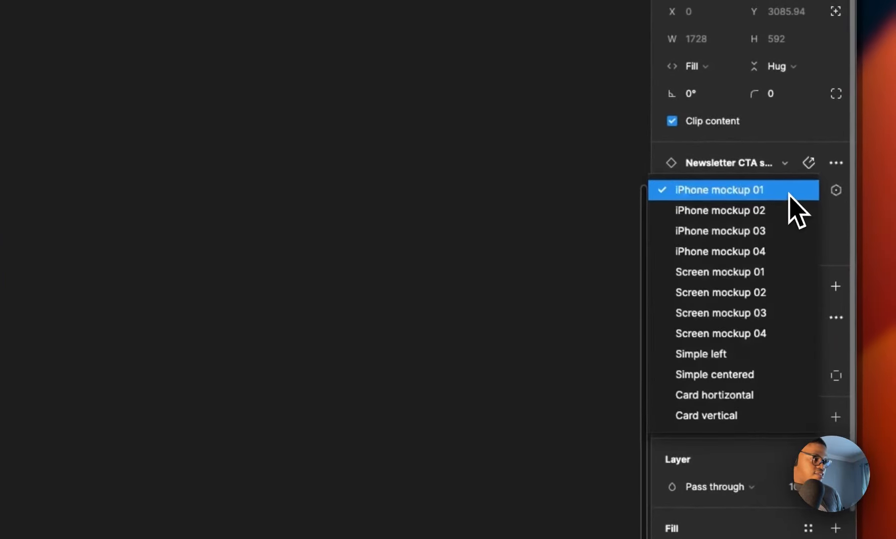
{"action": "left_click", "coordinate": [761, 273]}
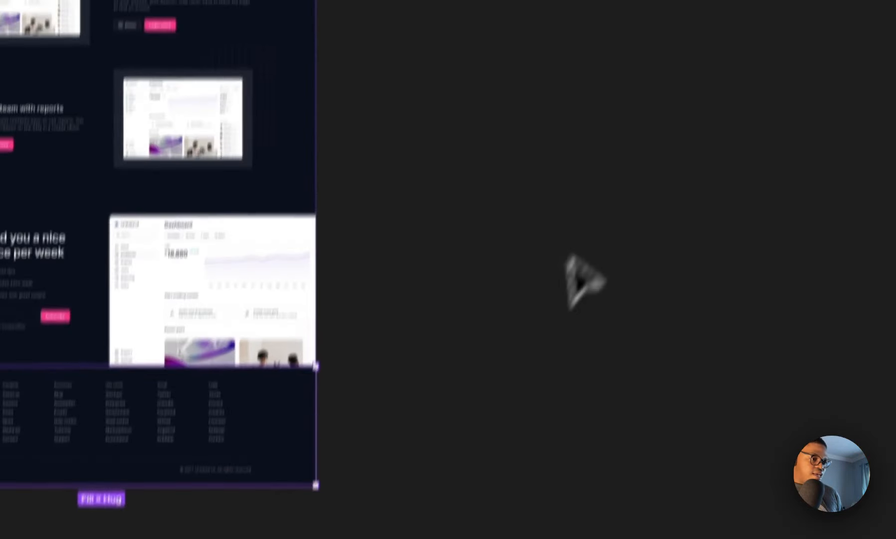
Step: Select the landing page frame and switch its color mode back to light
{"action": "scroll", "coordinate": [576, 265], "scroll_direction": "up", "scroll_amount": 5}
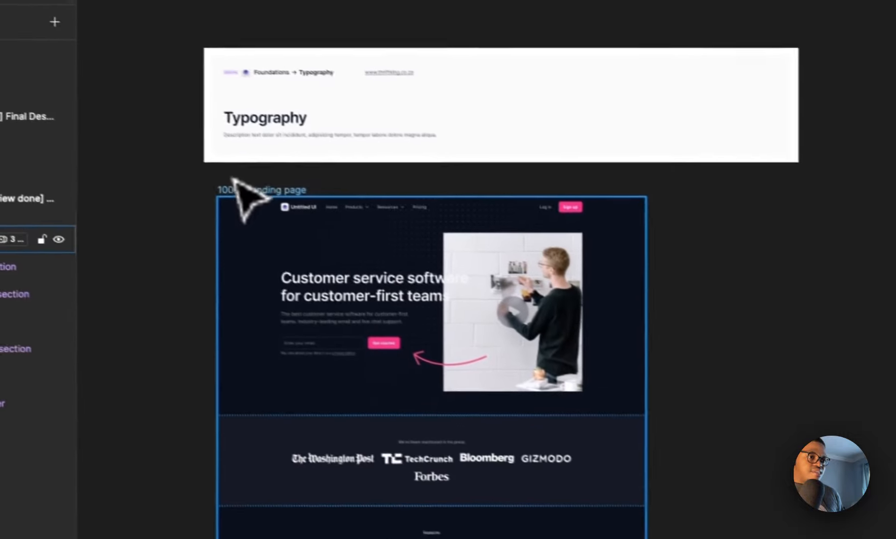
{"action": "left_click", "coordinate": [235, 188]}
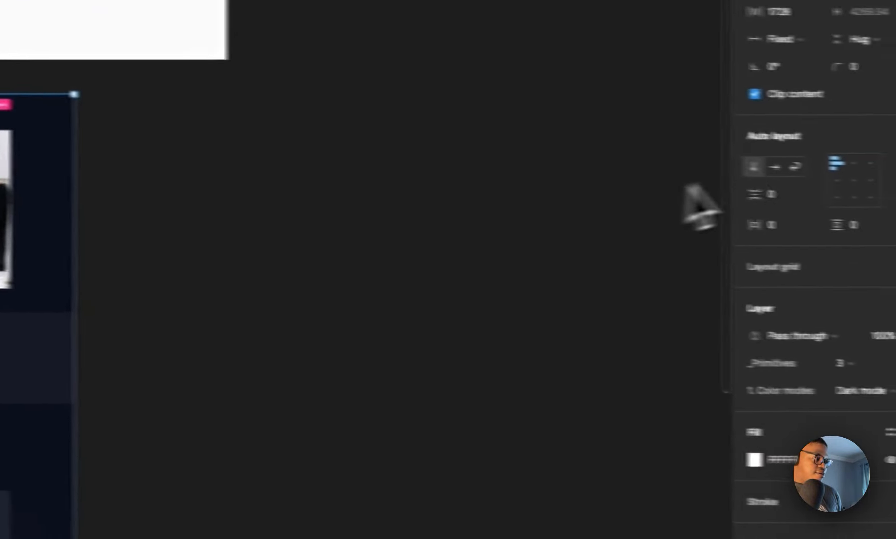
{"action": "left_click", "coordinate": [868, 392]}
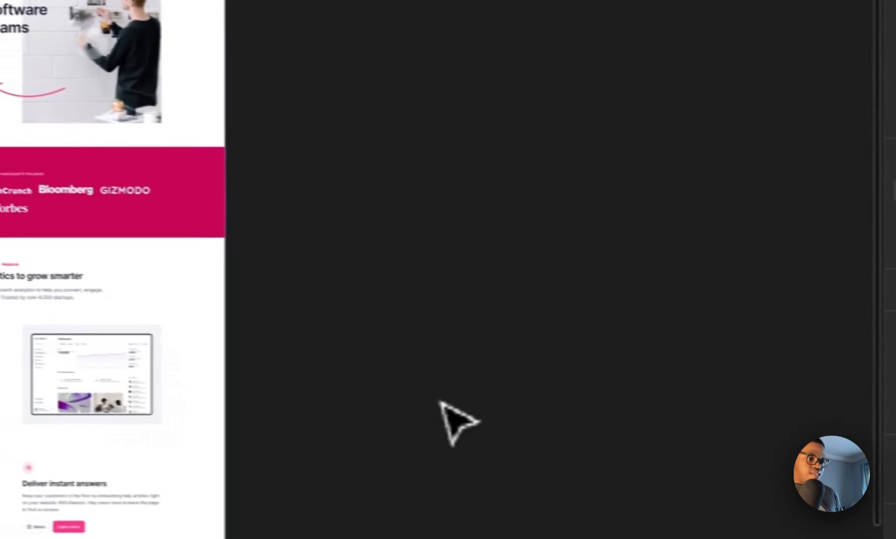
Step: Bind the hero header section's Breakpoint property to the Device Breakpoints Device variable
{"action": "scroll", "coordinate": [444, 387], "scroll_direction": "up", "scroll_amount": 4}
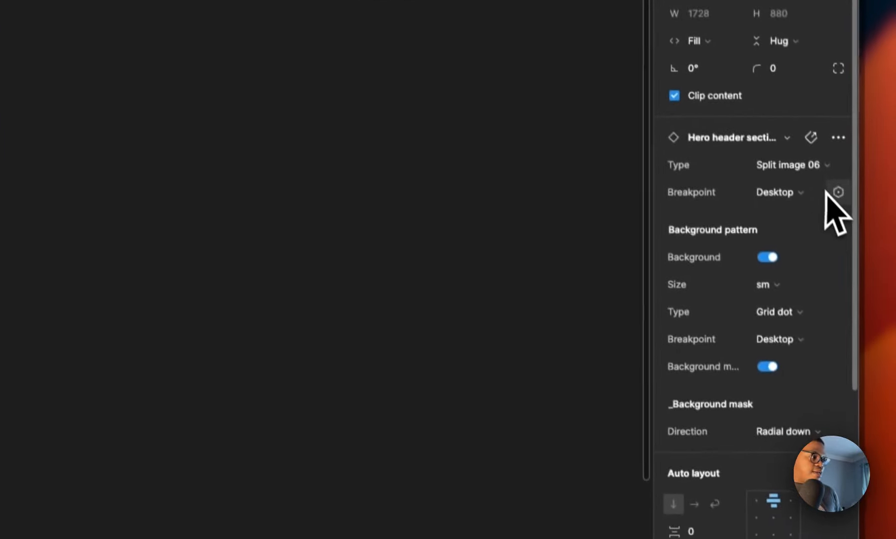
{"action": "left_click", "coordinate": [837, 193]}
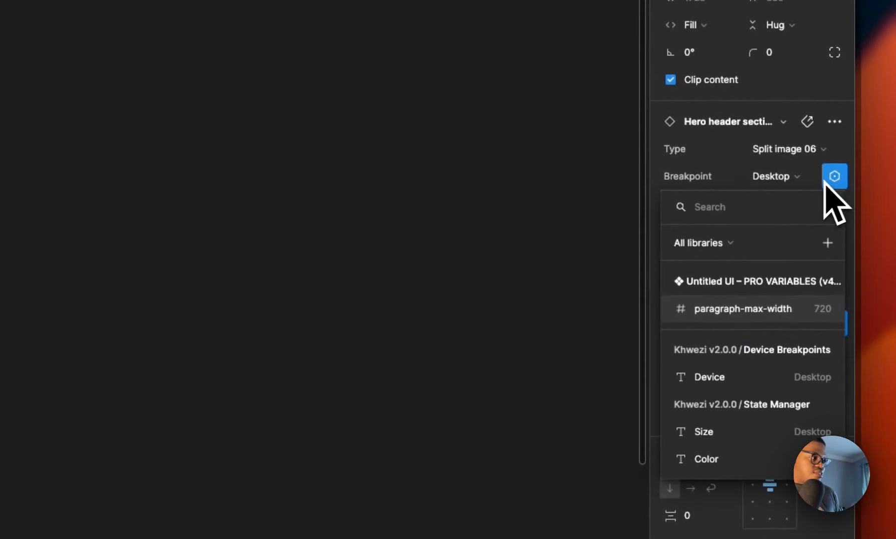
{"action": "left_click", "coordinate": [803, 377]}
Step: Bind the Breakpoint property of the press mentions, newsletter CTA and footer sections to the Device Breakpoints Device variable
{"action": "left_click", "coordinate": [205, 220]}
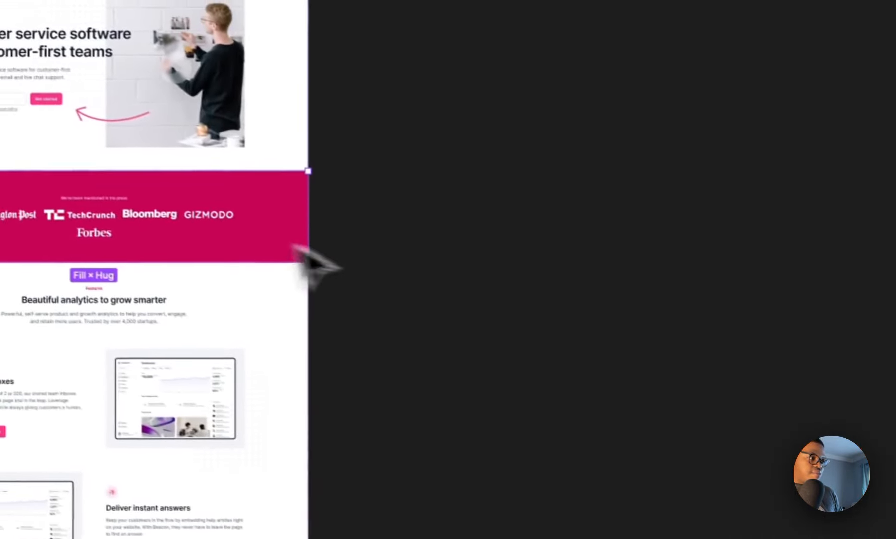
{"action": "left_click", "coordinate": [891, 167]}
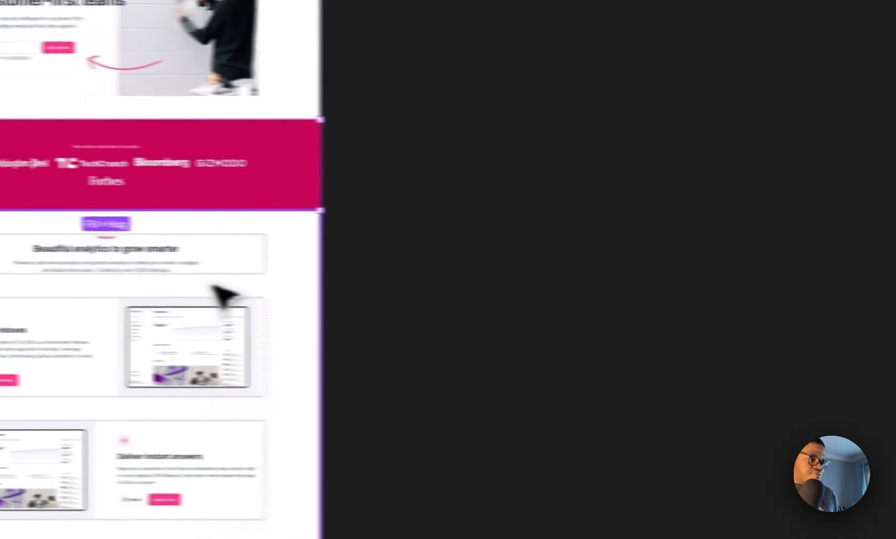
{"action": "left_click", "coordinate": [213, 284]}
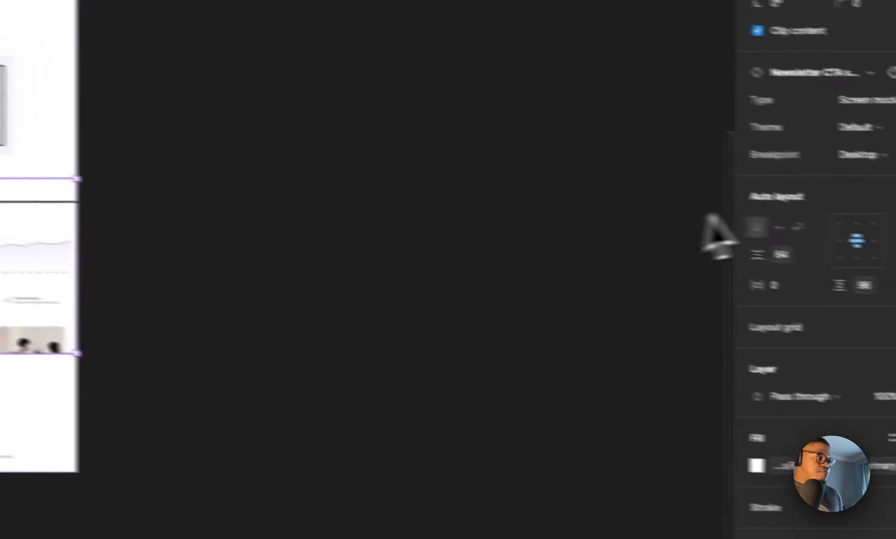
{"action": "left_click", "coordinate": [836, 141]}
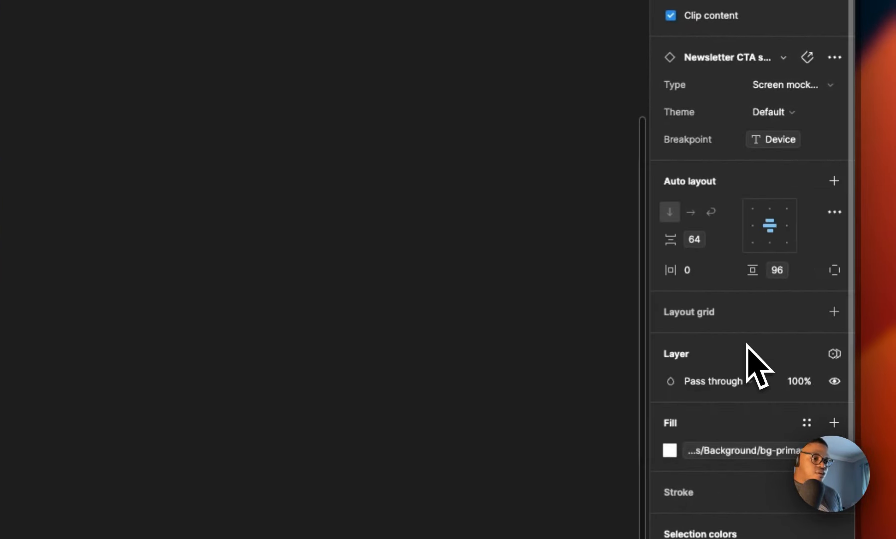
{"action": "left_click", "coordinate": [240, 308]}
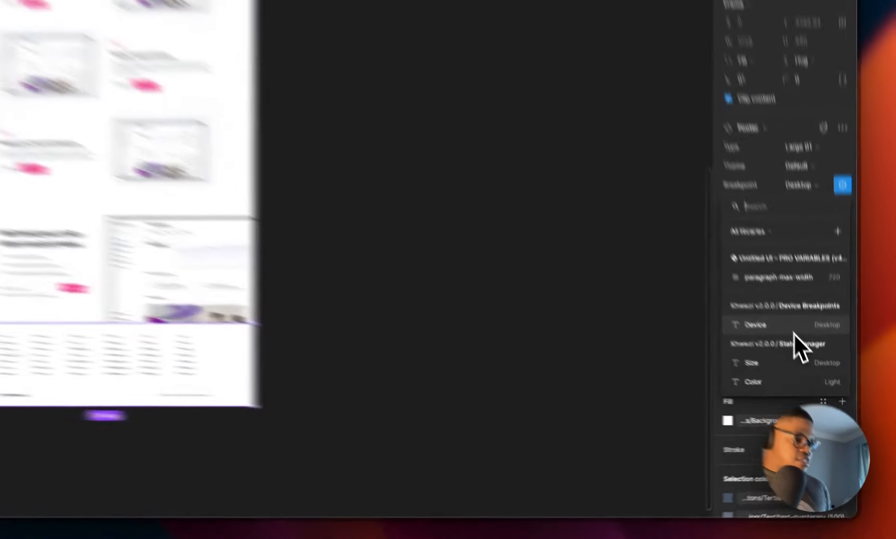
{"action": "left_click", "coordinate": [813, 369]}
{"action": "scroll", "coordinate": [460, 278], "scroll_direction": "up", "scroll_amount": 10}
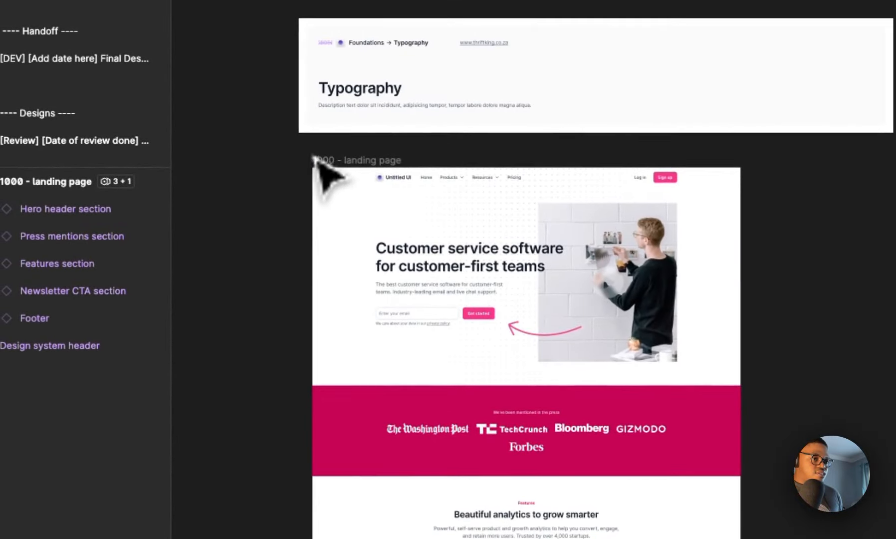
Step: Select the landing page frame and wrap it in a new horizontal auto layout frame
{"action": "left_click", "coordinate": [319, 160]}
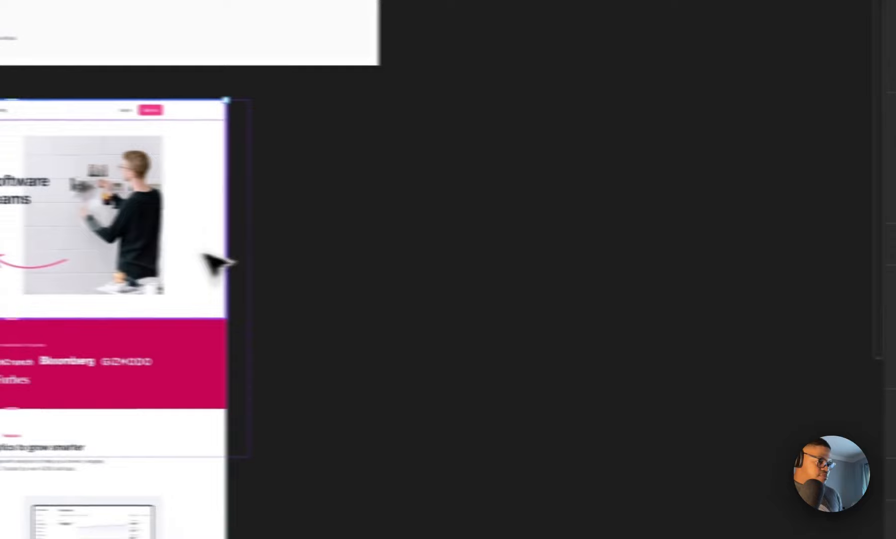
{"action": "left_click", "coordinate": [256, 274]}
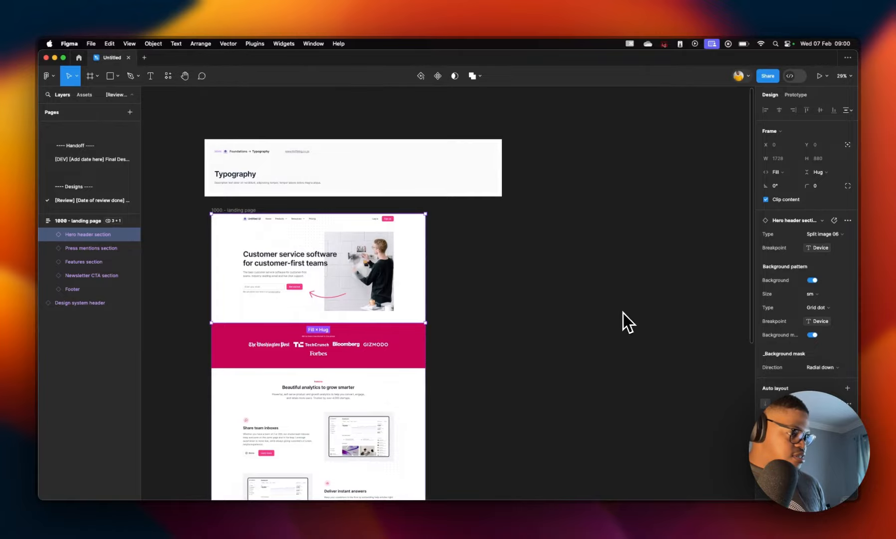
{"action": "left_click", "coordinate": [369, 346]}
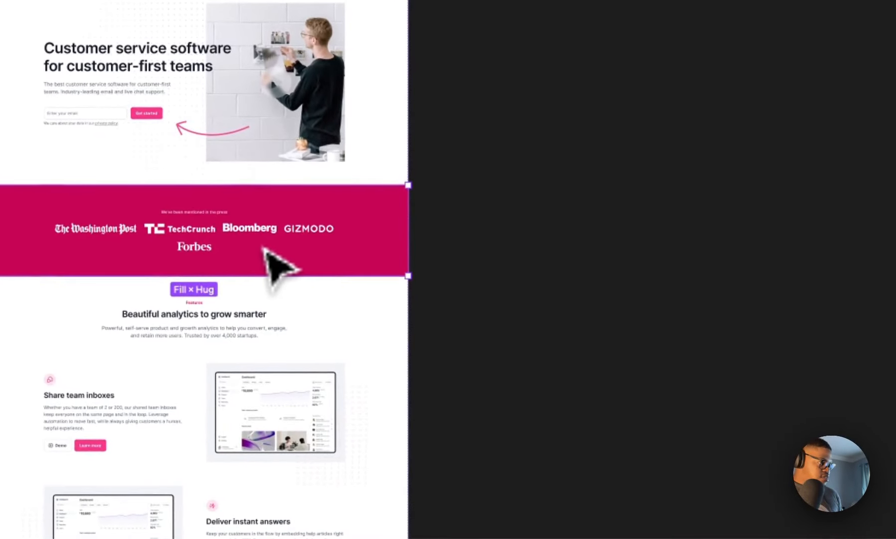
{"action": "left_click", "coordinate": [694, 185]}
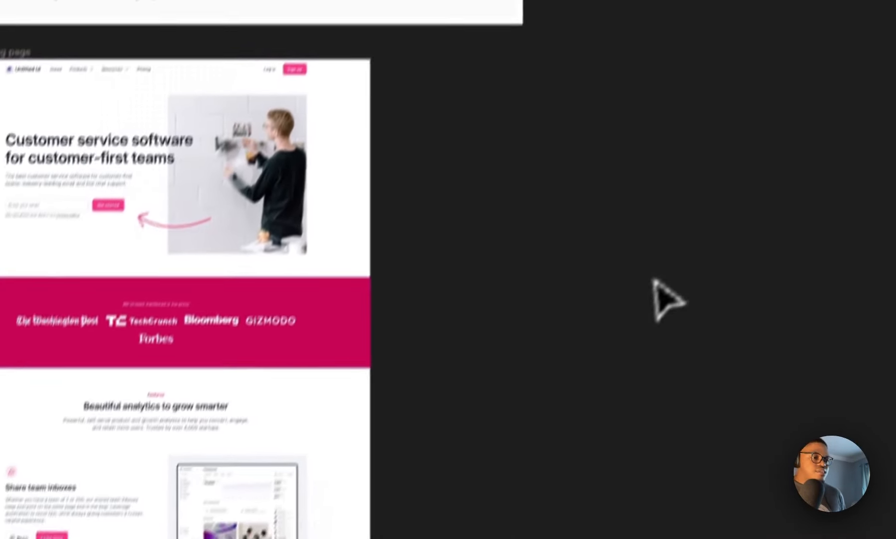
{"action": "left_click", "coordinate": [238, 223]}
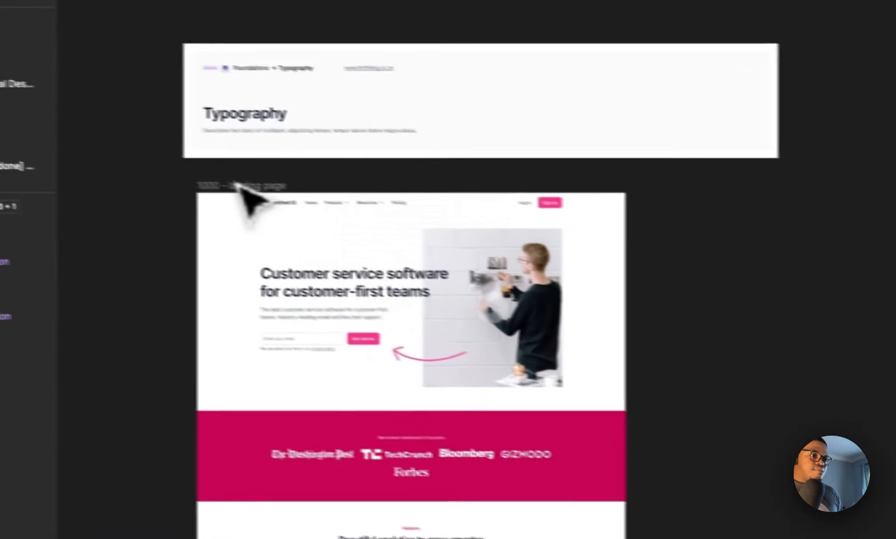
{"action": "left_click", "coordinate": [108, 161]}
{"action": "scroll", "coordinate": [417, 323], "scroll_direction": "down", "scroll_amount": 2}
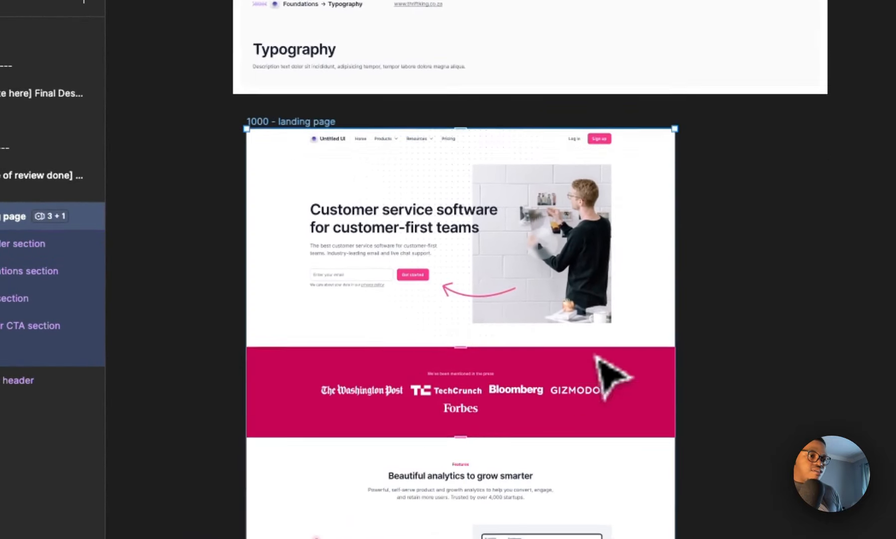
{"action": "scroll", "coordinate": [596, 357], "scroll_direction": "down", "scroll_amount": 2}
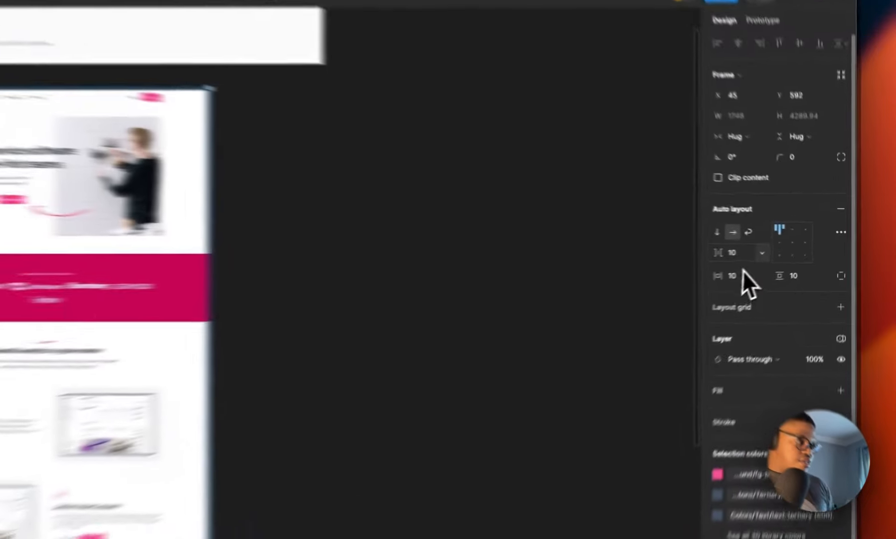
Step: Set the wrapper frame's horizontal and vertical padding to 64
{"action": "left_click", "coordinate": [777, 251]}
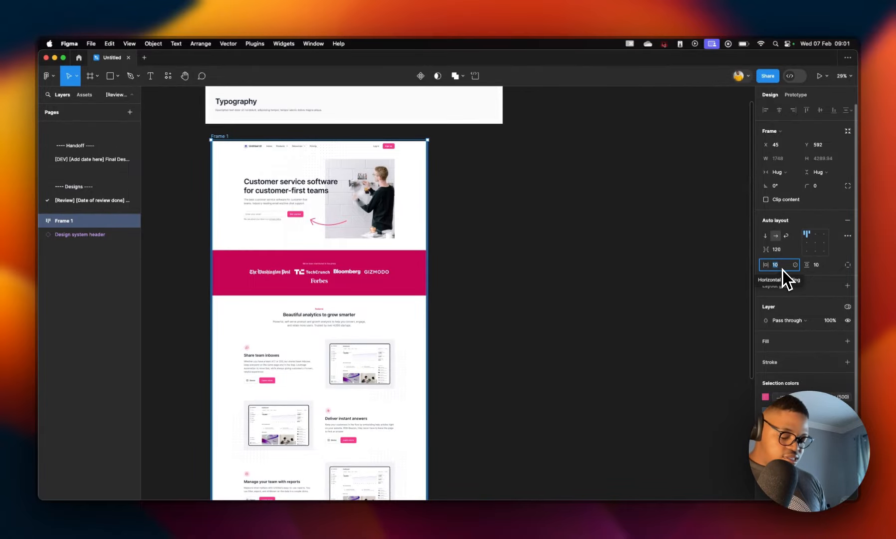
{"action": "type", "text": "64"}
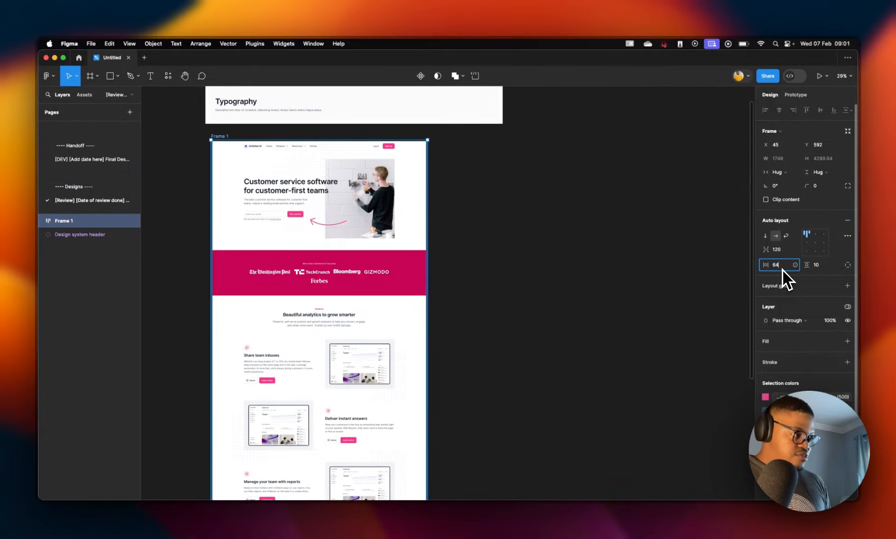
{"action": "left_click", "coordinate": [822, 265]}
{"action": "type", "text": "64"}
{"action": "left_click", "coordinate": [651, 289]}
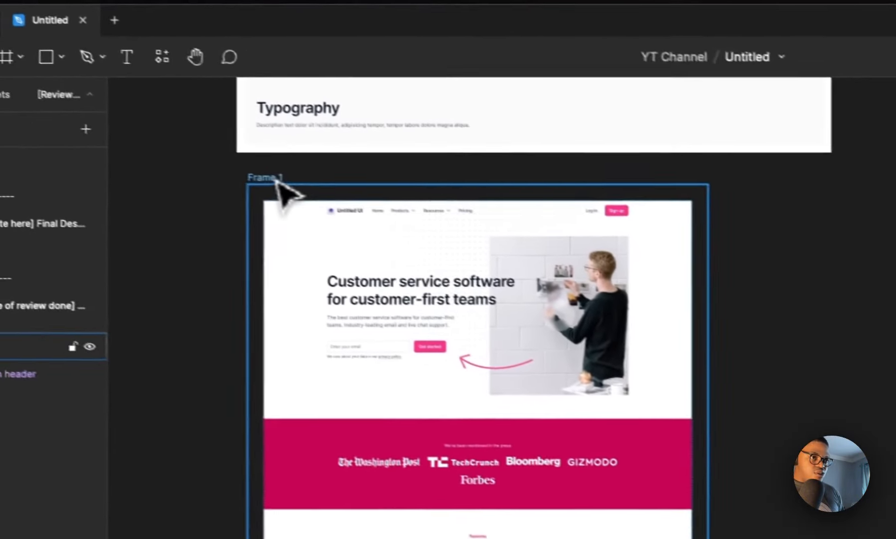
Step: Rename the wrapper frame to Workspace
{"action": "double_click", "coordinate": [294, 186]}
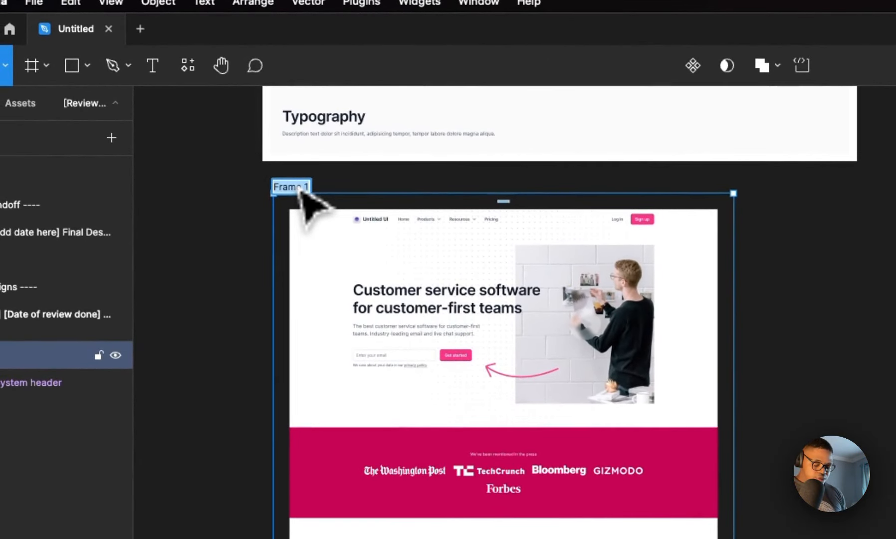
{"action": "type", "text": "Workspace"}
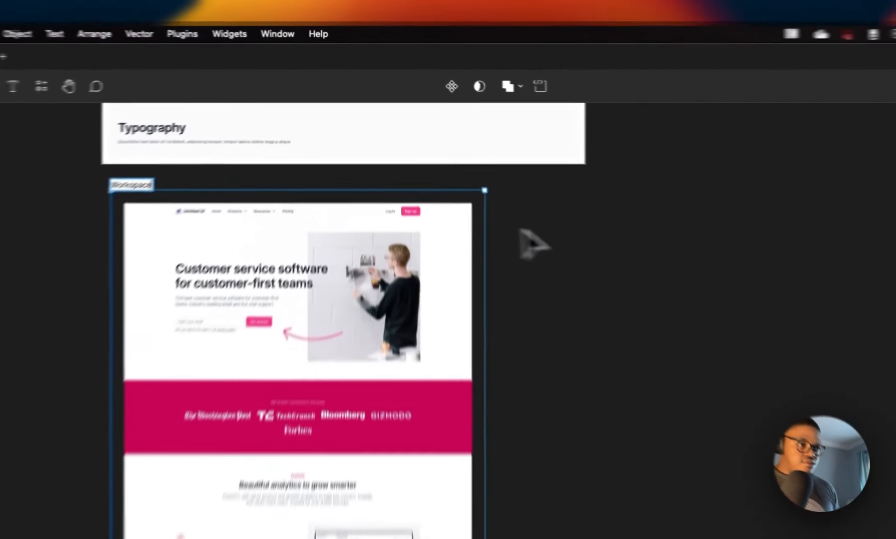
{"action": "key", "text": "Return"}
Step: Delete the Typography design system header above the workspace
{"action": "left_click", "coordinate": [372, 238]}
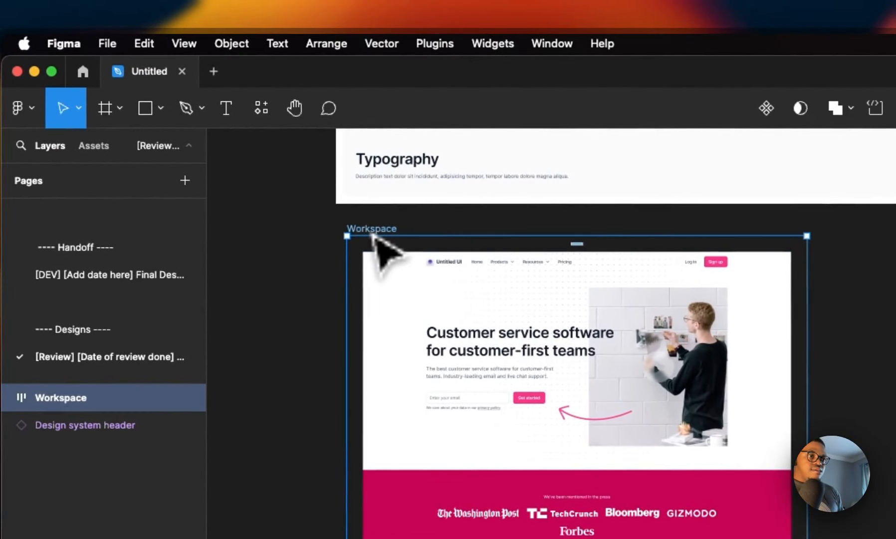
{"action": "left_click", "coordinate": [382, 273]}
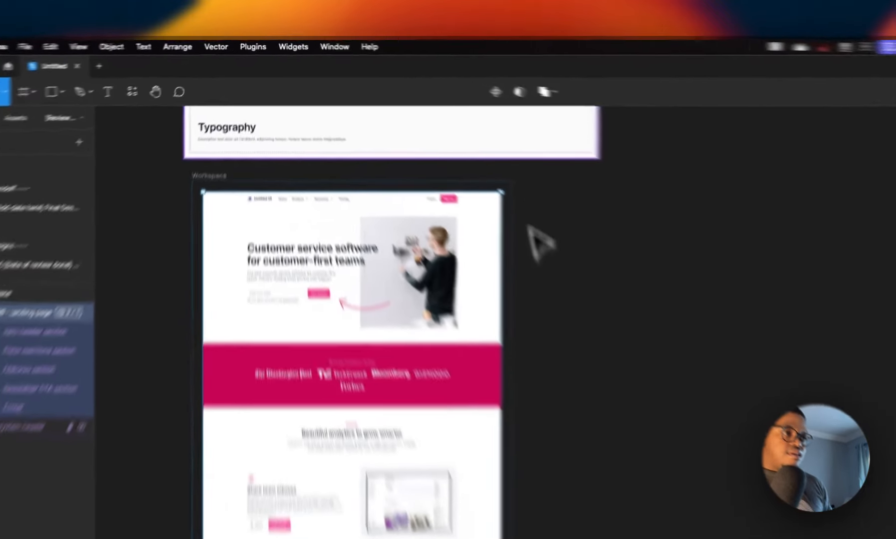
{"action": "left_click", "coordinate": [448, 108]}
{"action": "key", "text": "Delete"}
{"action": "scroll", "coordinate": [647, 380], "scroll_direction": "down", "scroll_amount": 3}
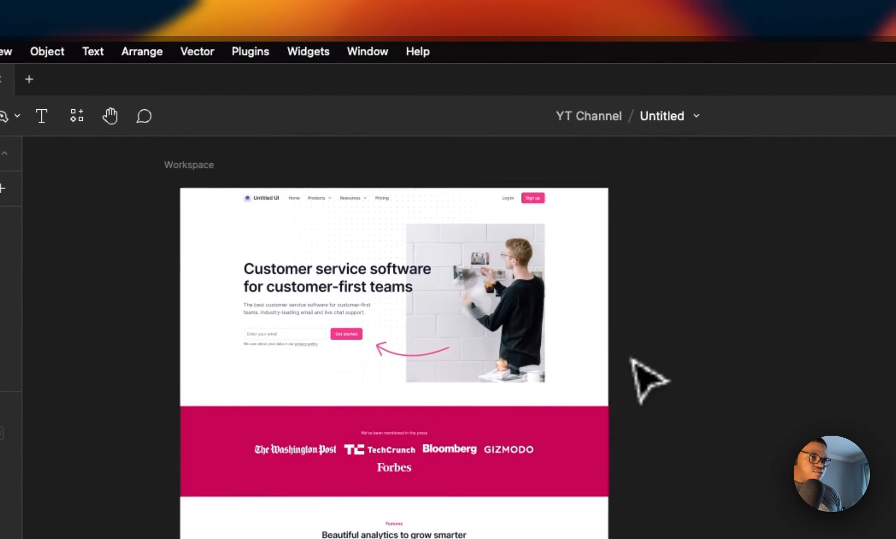
Step: Select the landing page frame inside Workspace and duplicate it twice
{"action": "double_click", "coordinate": [250, 216]}
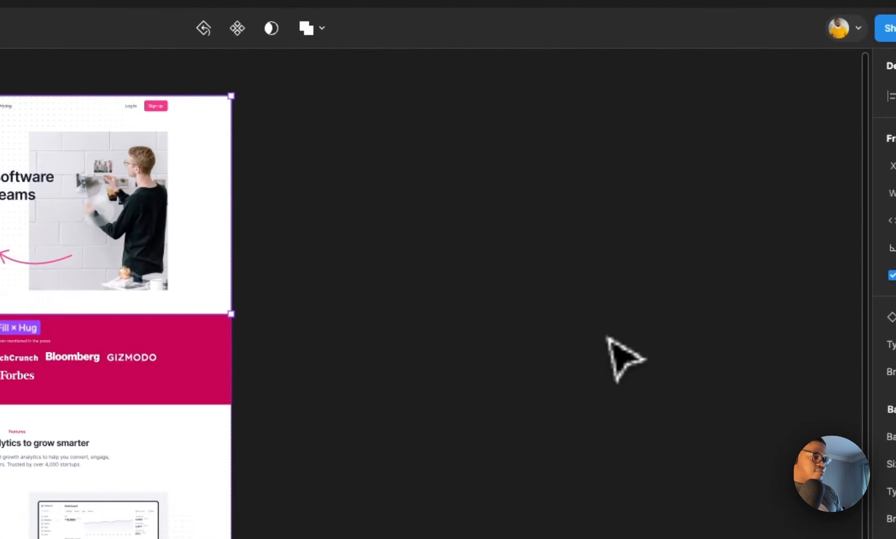
{"action": "left_click", "coordinate": [624, 357]}
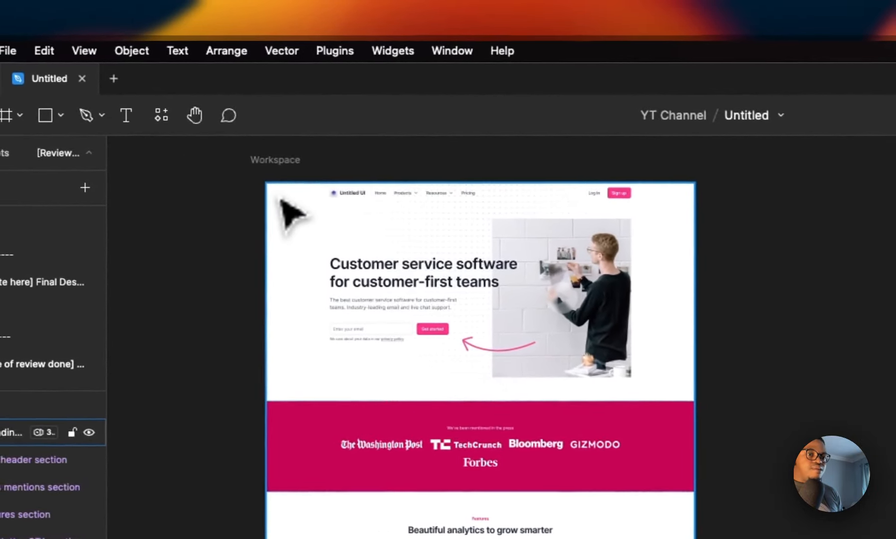
{"action": "left_click", "coordinate": [281, 199]}
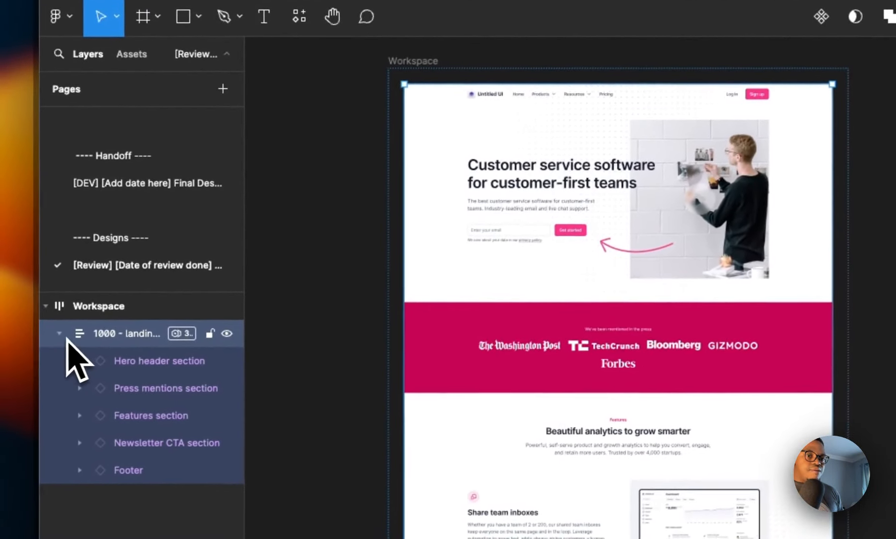
{"action": "left_click", "coordinate": [60, 334]}
{"action": "key", "text": "super+d"}
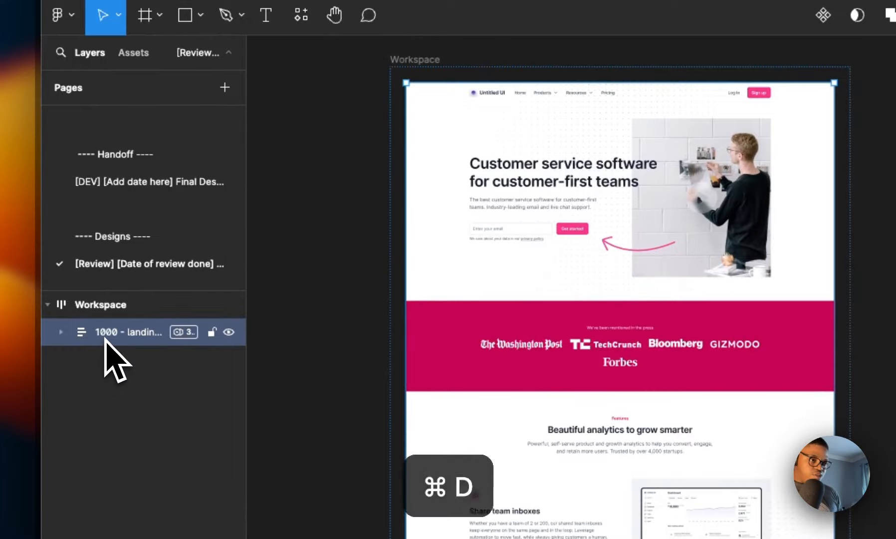
{"action": "key", "text": "super+d"}
Step: Set the second landing page copy's Device Breakpoints variable mode to Tablet
{"action": "scroll", "coordinate": [669, 375], "scroll_direction": "down", "scroll_amount": 3}
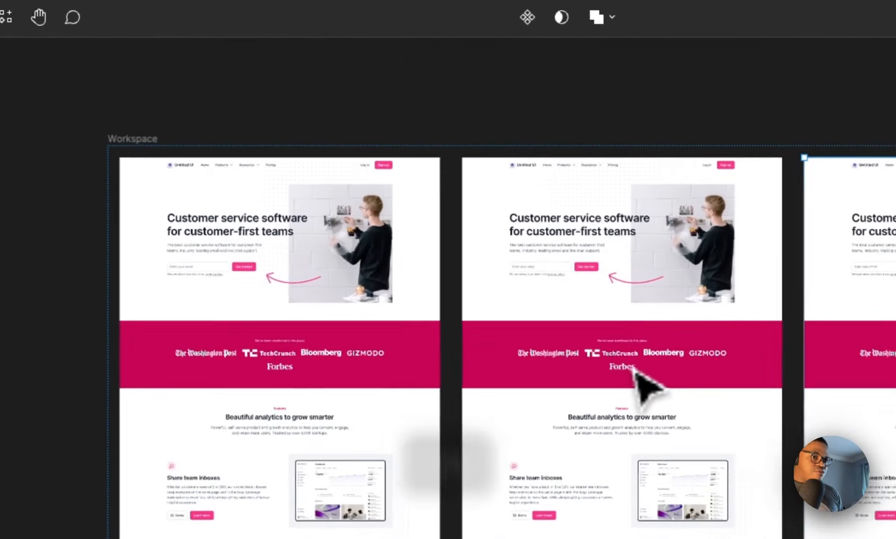
{"action": "left_click", "coordinate": [550, 270]}
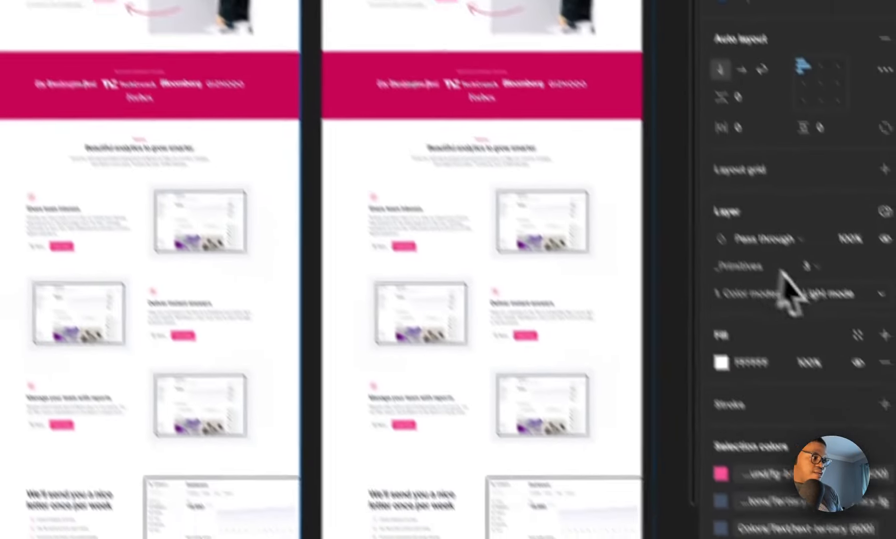
{"action": "left_click", "coordinate": [884, 211]}
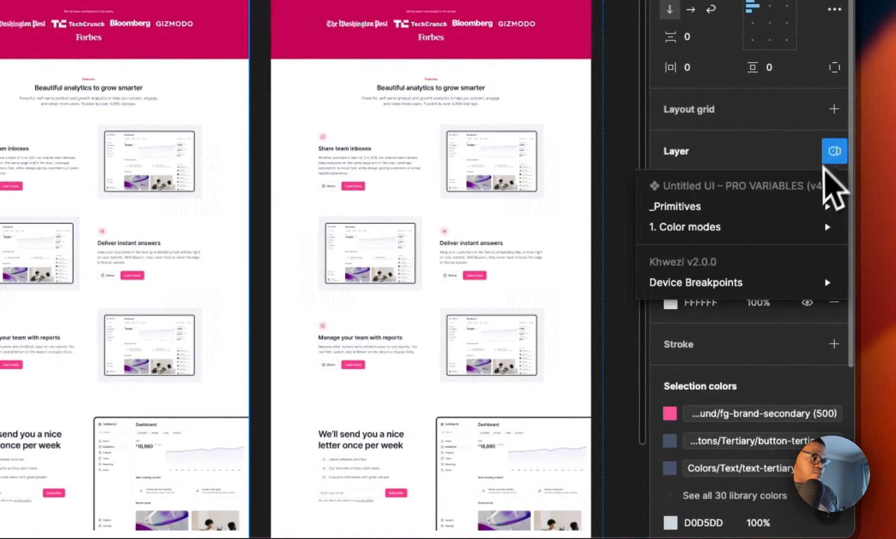
{"action": "mouse_move", "coordinate": [778, 284]}
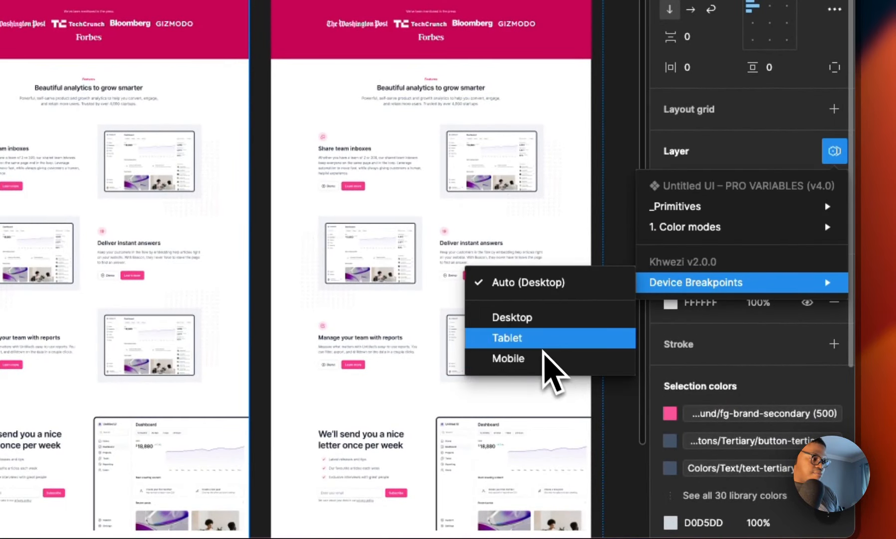
{"action": "left_click", "coordinate": [542, 345]}
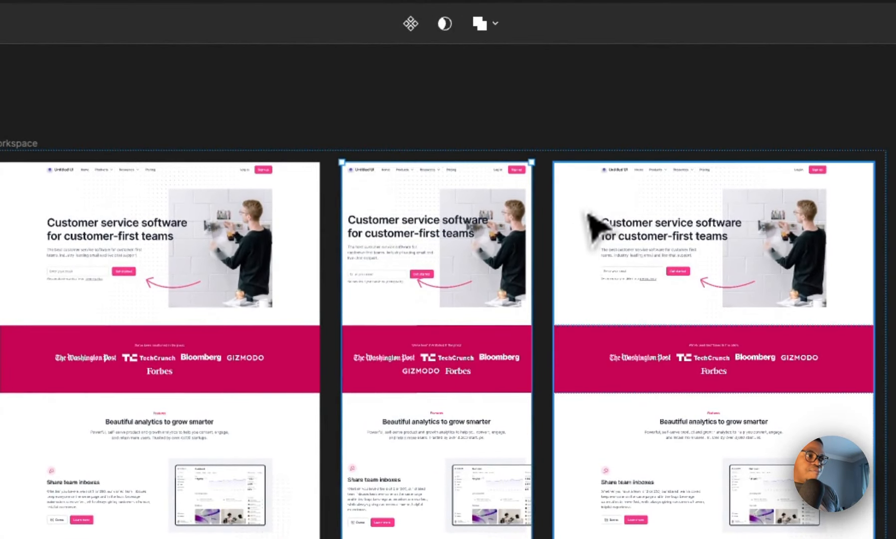
Step: Set the third landing page copy's Device Breakpoints variable mode to Mobile
{"action": "left_click", "coordinate": [589, 215]}
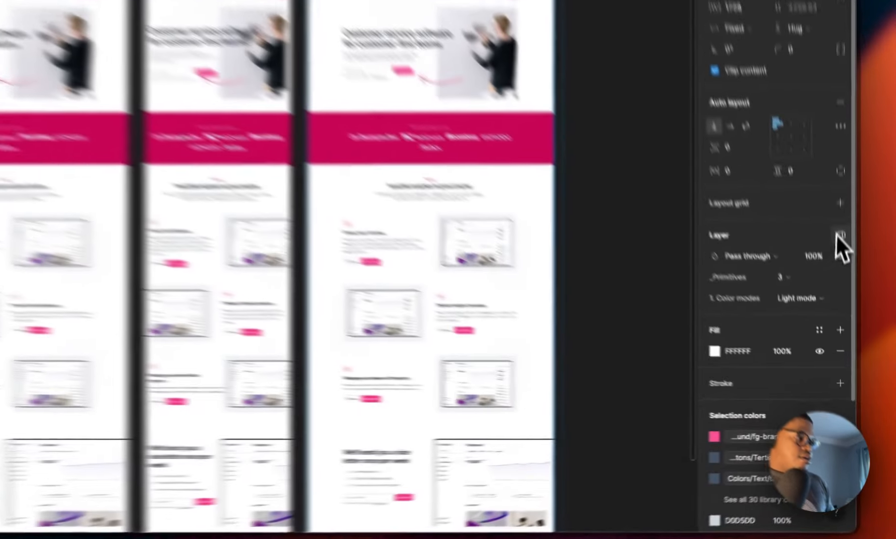
{"action": "left_click", "coordinate": [847, 306]}
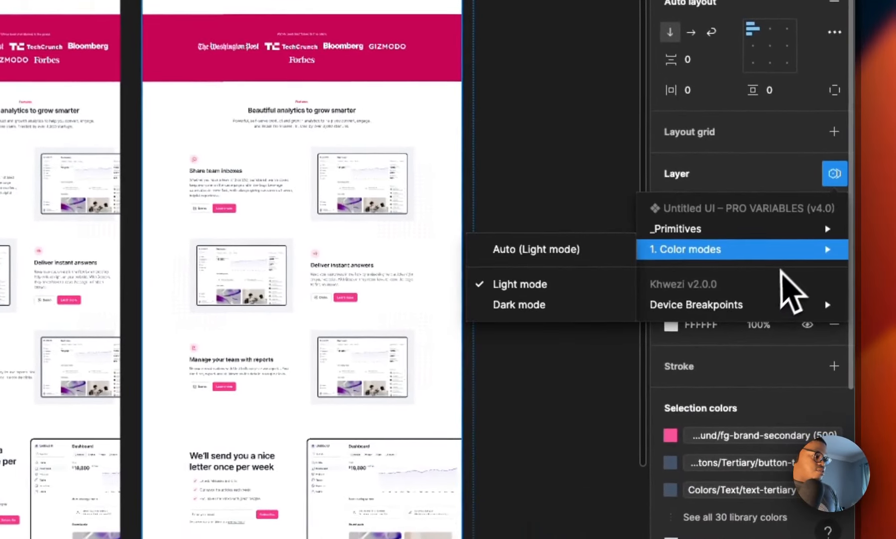
{"action": "mouse_move", "coordinate": [771, 307]}
{"action": "left_click", "coordinate": [571, 379]}
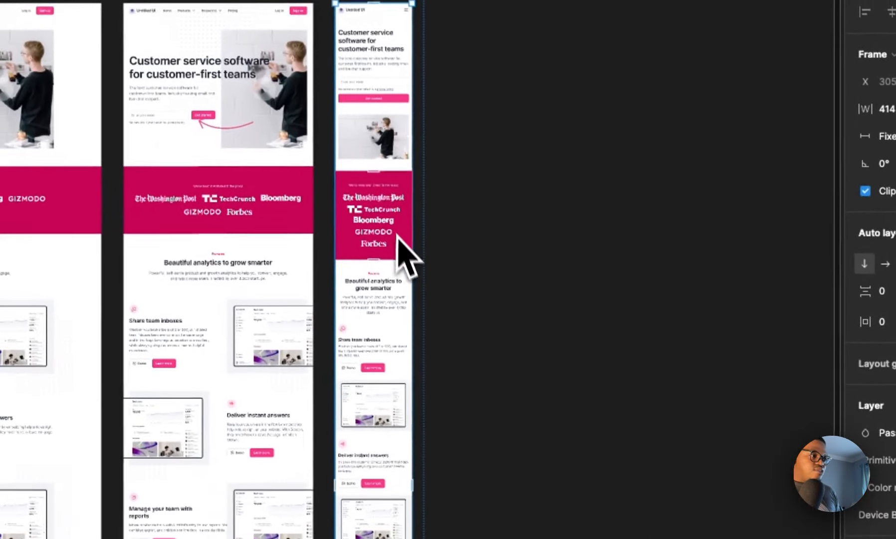
{"action": "scroll", "coordinate": [399, 244], "scroll_direction": "down", "scroll_amount": 10}
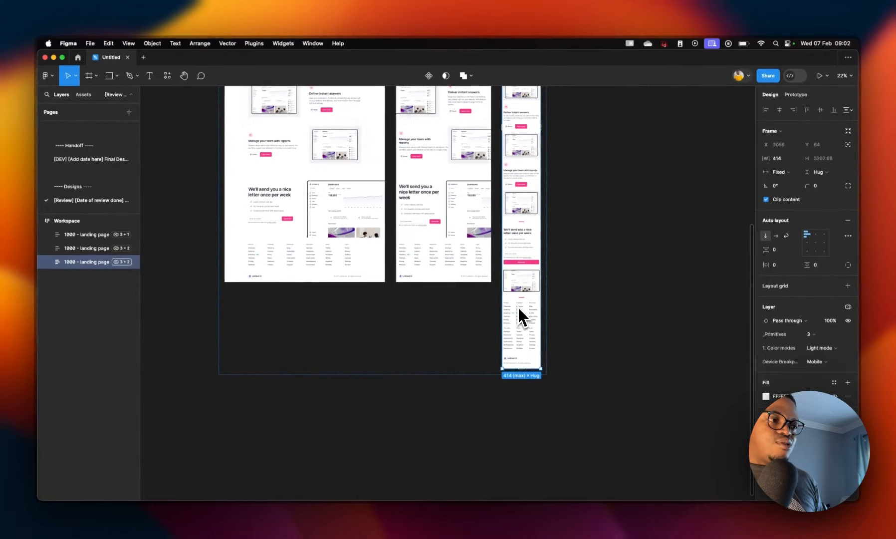
{"action": "scroll", "coordinate": [517, 305], "scroll_direction": "up", "scroll_amount": 10}
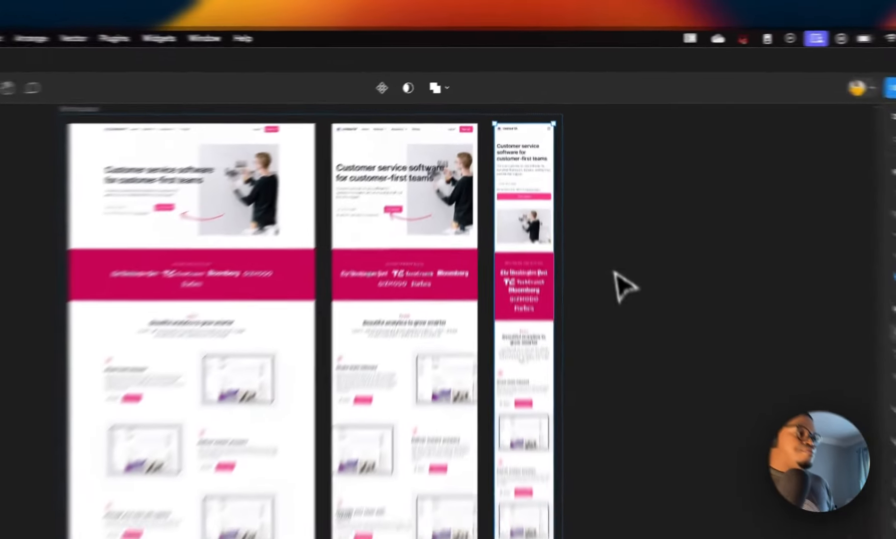
Step: Duplicate the mobile landing page frame
{"action": "left_click", "coordinate": [615, 272]}
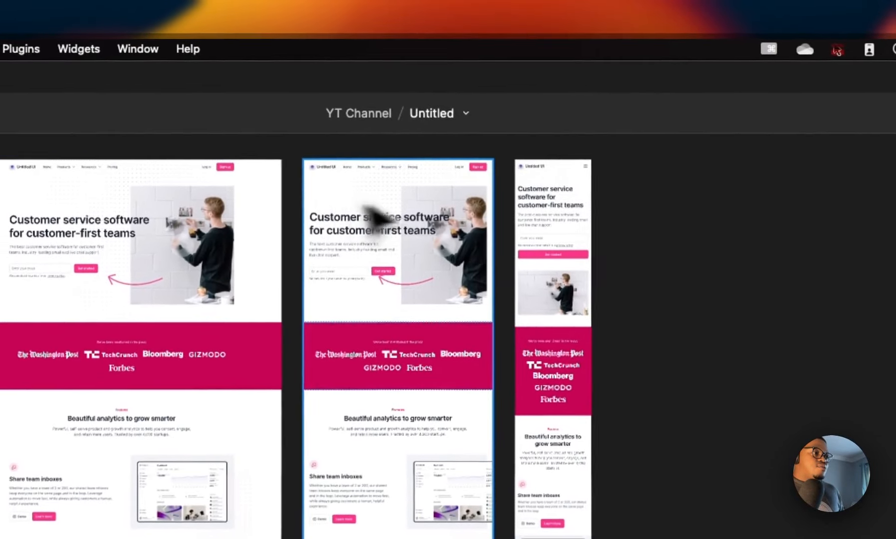
{"action": "left_click", "coordinate": [502, 177]}
{"action": "key", "text": "super+d"}
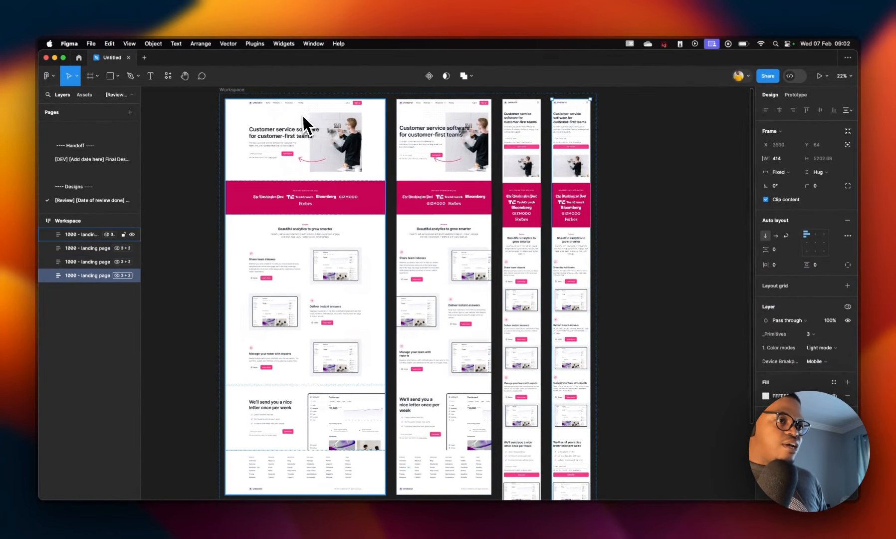
Step: Set the fourth landing page copy's Device Breakpoints variable mode to Tablet
{"action": "scroll", "coordinate": [278, 113], "scroll_direction": "up", "scroll_amount": 1}
{"action": "scroll", "coordinate": [268, 148], "scroll_direction": "up", "scroll_amount": 2}
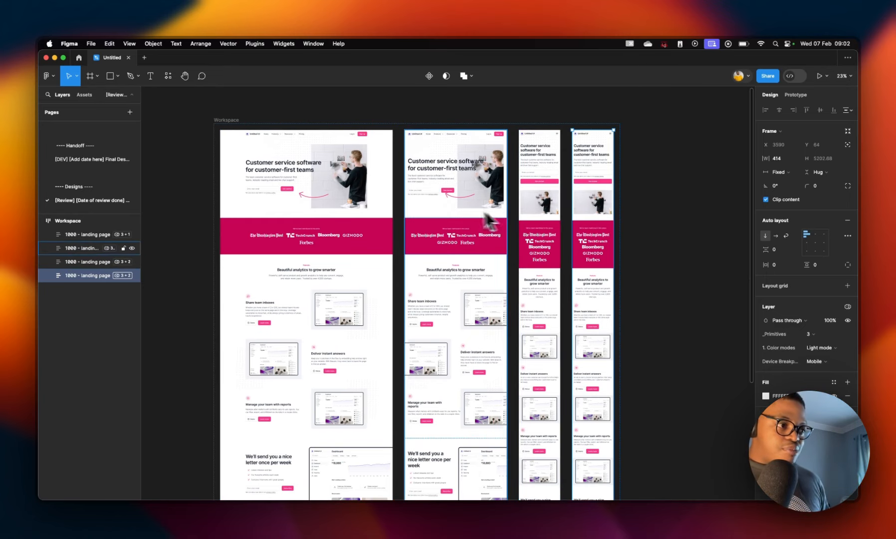
{"action": "left_click", "coordinate": [819, 362]}
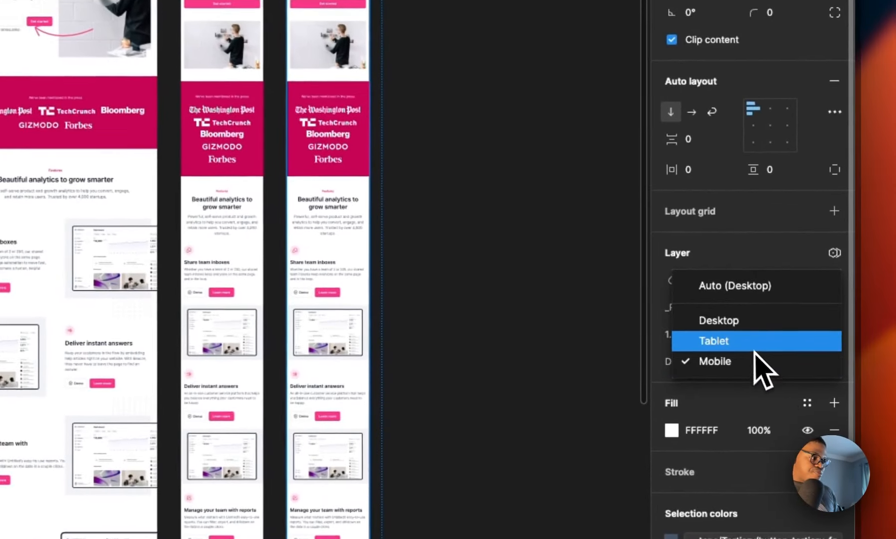
{"action": "left_click", "coordinate": [756, 344]}
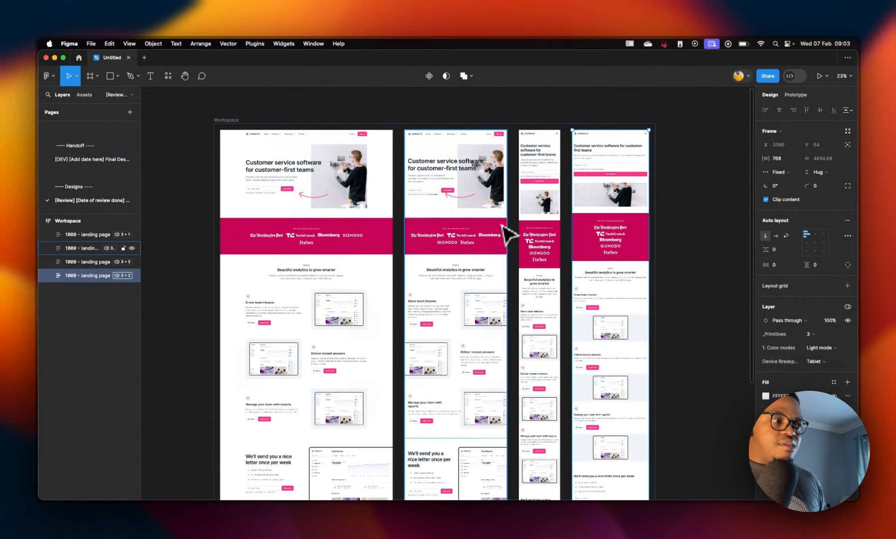
Step: Review the fourth landing page copy, then select and delete it
{"action": "scroll", "coordinate": [614, 280], "scroll_direction": "down", "scroll_amount": 5}
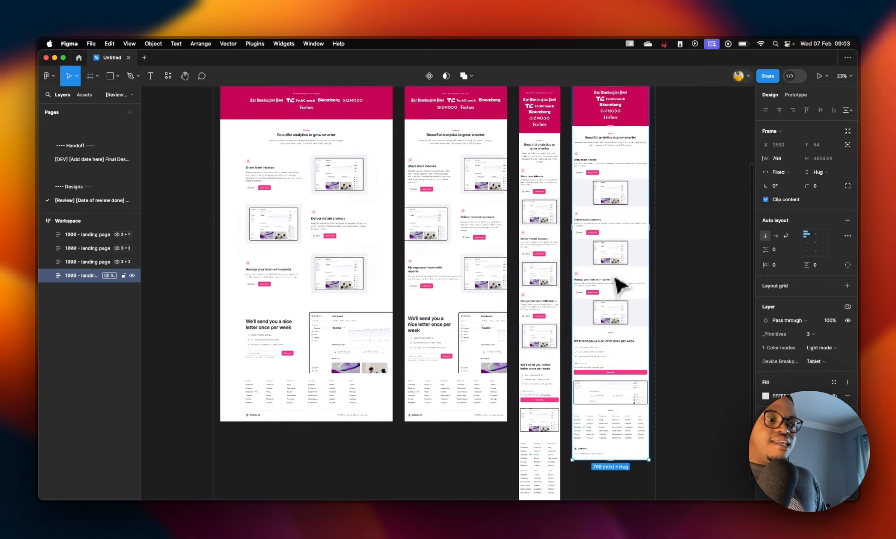
{"action": "scroll", "coordinate": [619, 285], "scroll_direction": "up", "scroll_amount": 1}
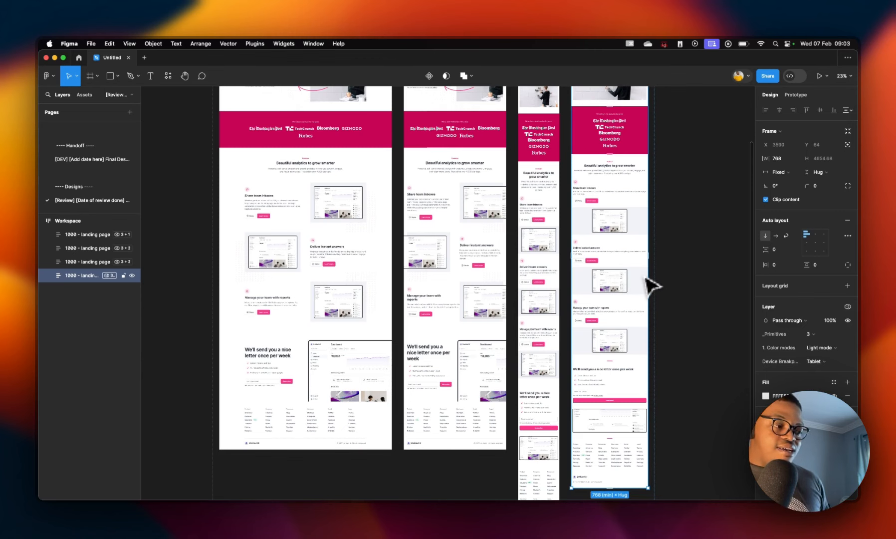
{"action": "scroll", "coordinate": [606, 330], "scroll_direction": "down", "scroll_amount": 2}
{"action": "scroll", "coordinate": [607, 330], "scroll_direction": "up", "scroll_amount": 6}
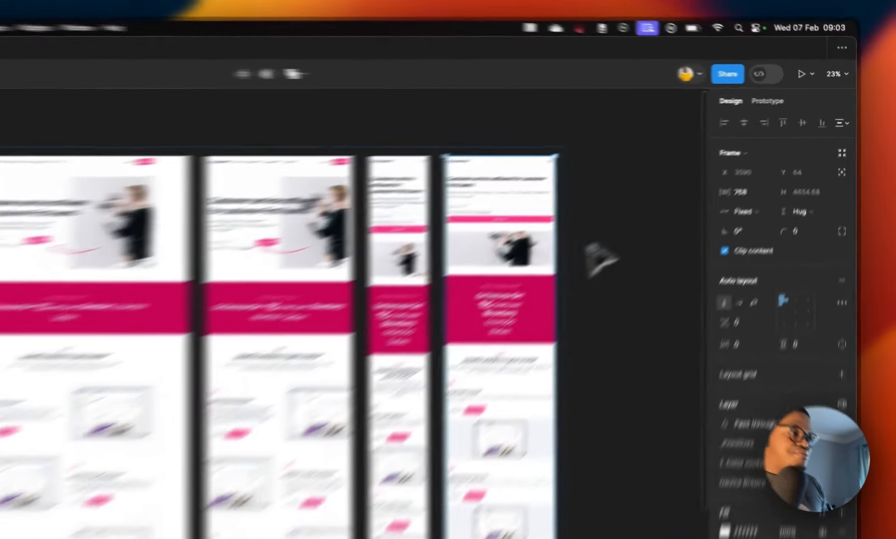
{"action": "left_click", "coordinate": [667, 189]}
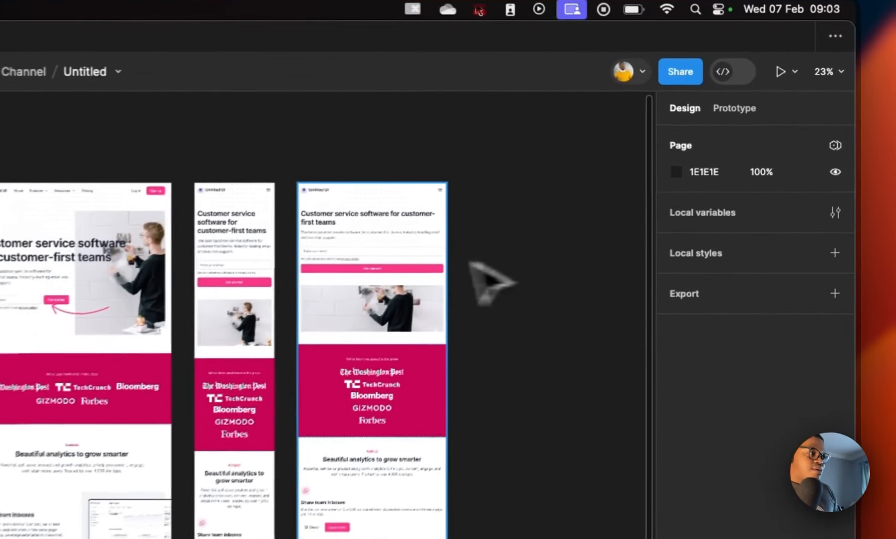
{"action": "left_click", "coordinate": [608, 170]}
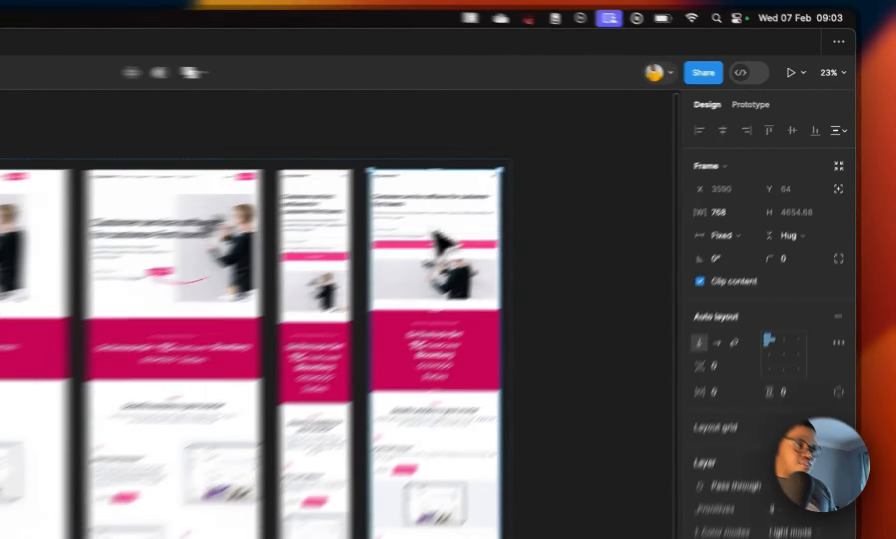
{"action": "key", "text": "Delete"}
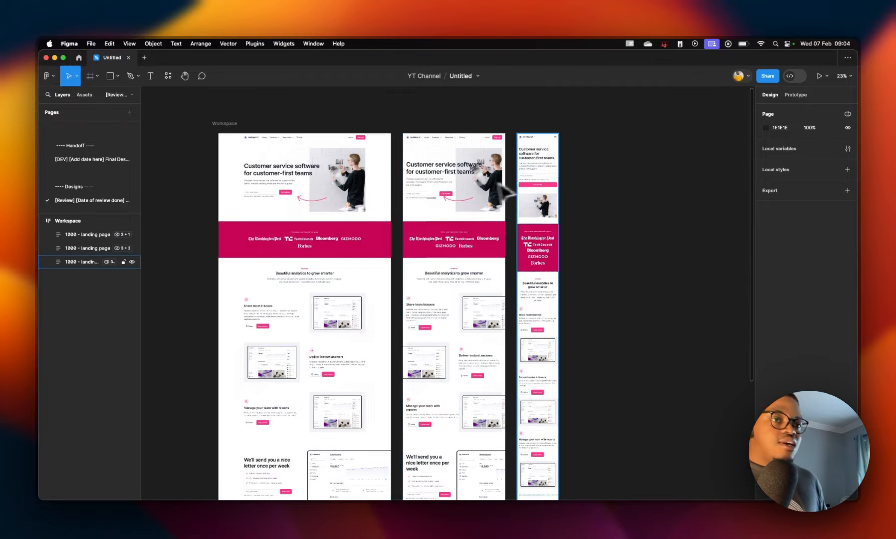
Step: Go to the main component of the hero header section in the desktop landing page
{"action": "left_click", "coordinate": [539, 194]}
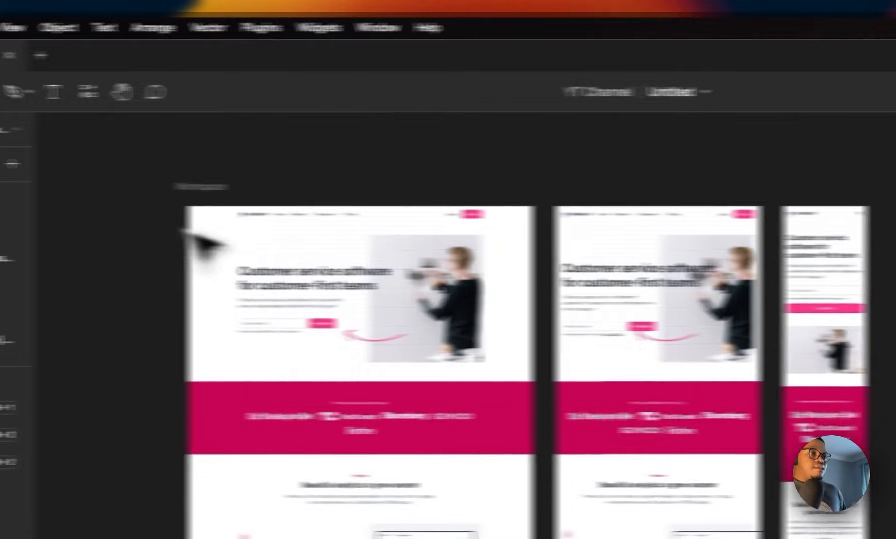
{"action": "scroll", "coordinate": [16, 279], "scroll_direction": "down", "scroll_amount": 5}
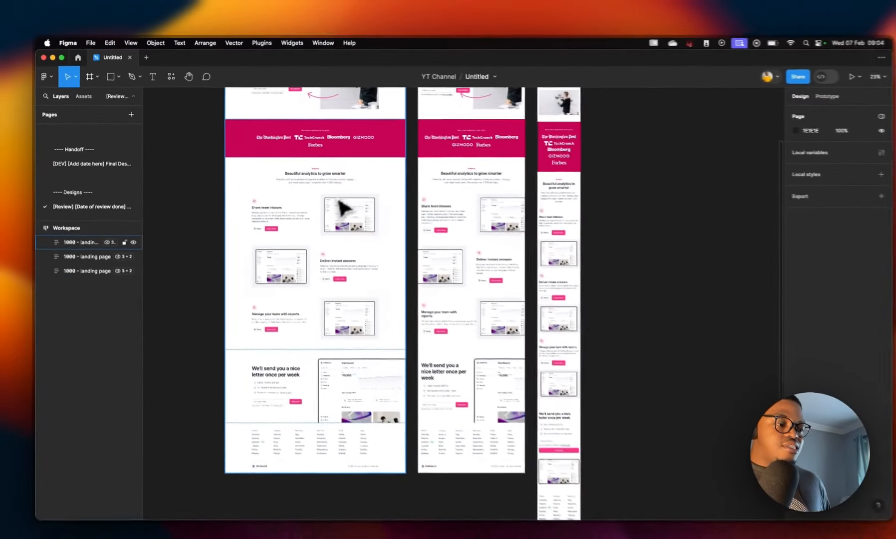
{"action": "scroll", "coordinate": [397, 208], "scroll_direction": "up", "scroll_amount": 5}
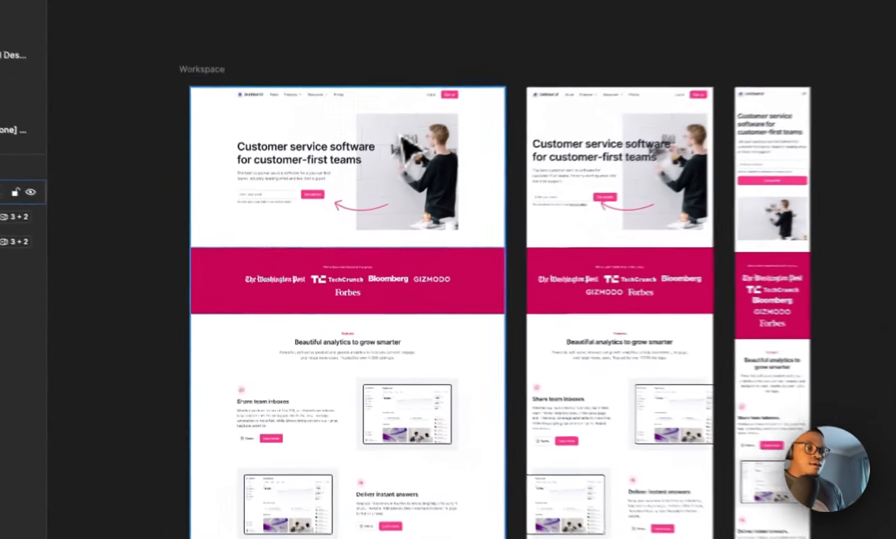
{"action": "left_click", "coordinate": [345, 239]}
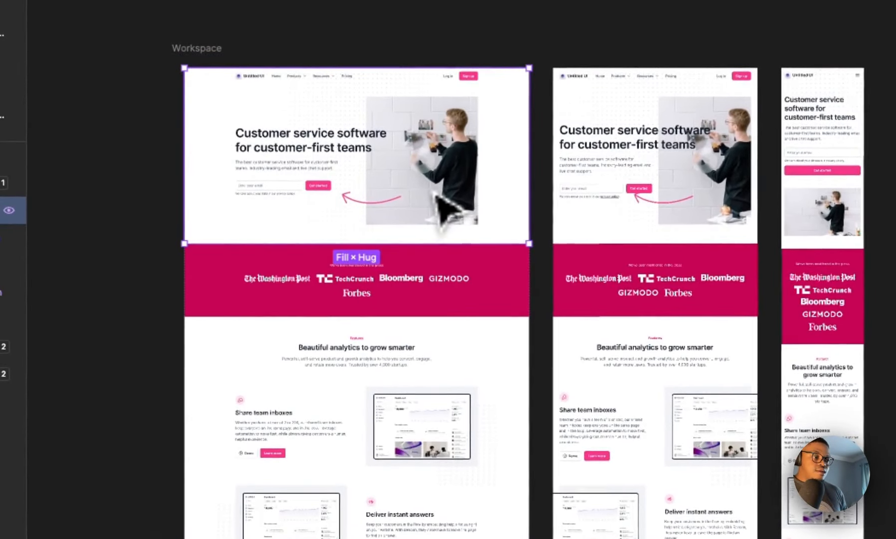
{"action": "right_click", "coordinate": [434, 193]}
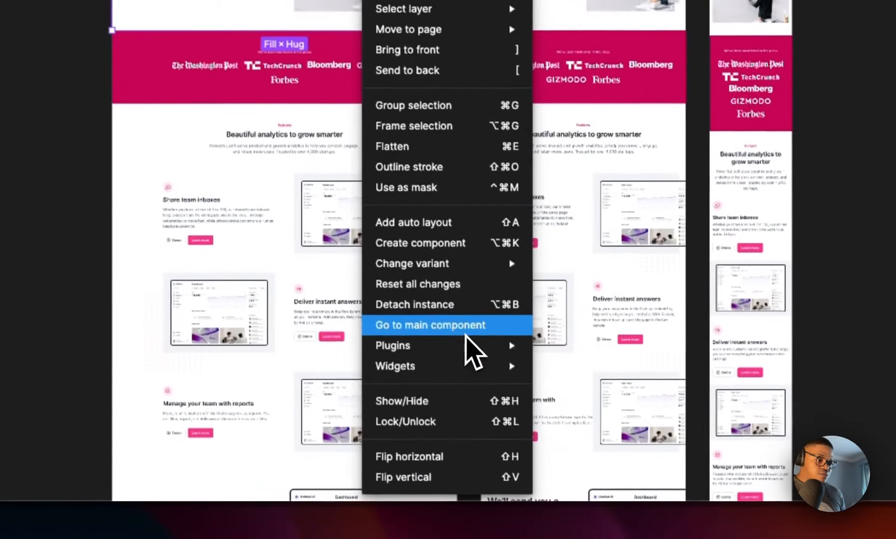
{"action": "left_click", "coordinate": [464, 330]}
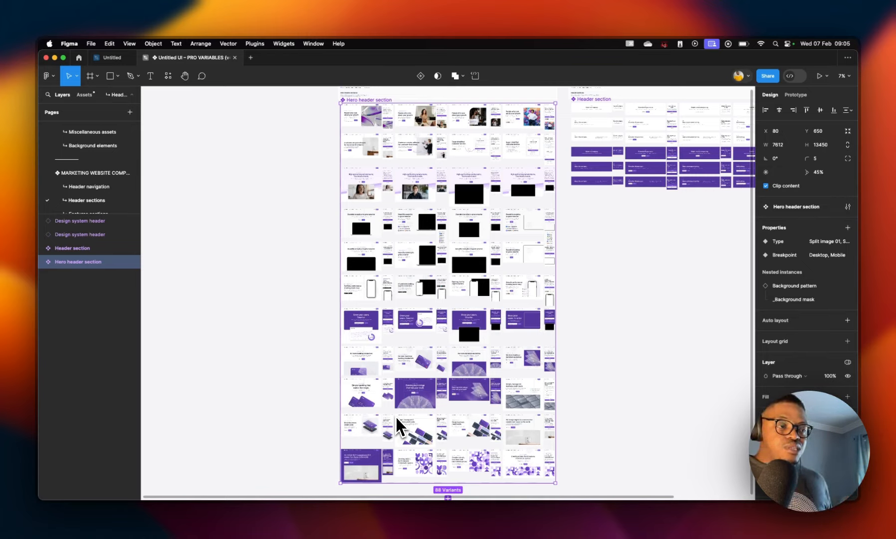
Step: Examine the Hero header section's Desktop and Mobile variants, then return to the Untitled file
{"action": "scroll", "coordinate": [389, 187], "scroll_direction": "up", "scroll_amount": 10}
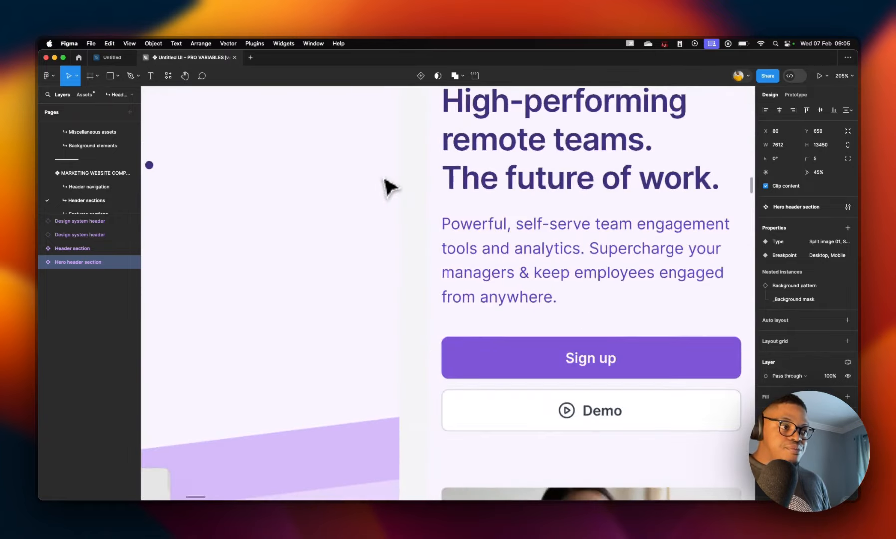
{"action": "scroll", "coordinate": [389, 187], "scroll_direction": "down", "scroll_amount": 10}
{"action": "scroll", "coordinate": [389, 188], "scroll_direction": "left", "scroll_amount": 5}
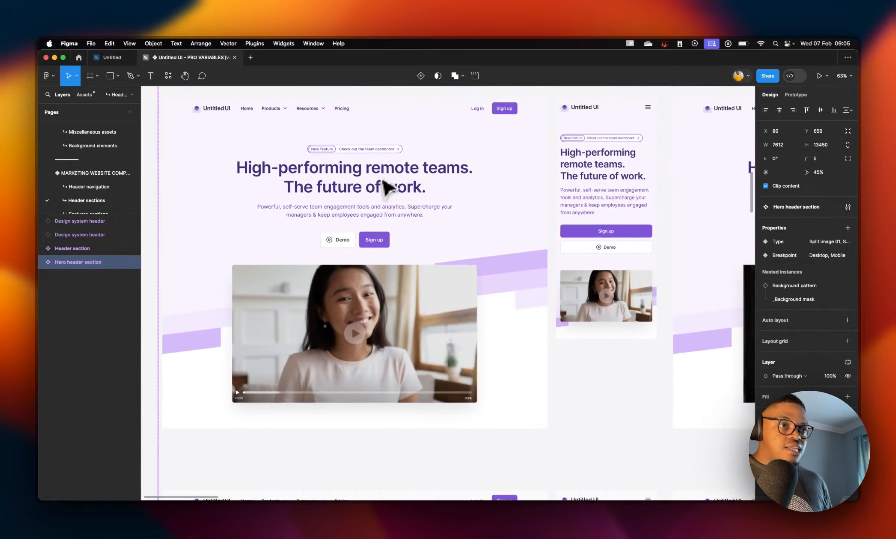
{"action": "scroll", "coordinate": [383, 177], "scroll_direction": "left", "scroll_amount": 1}
{"action": "left_click", "coordinate": [343, 133]}
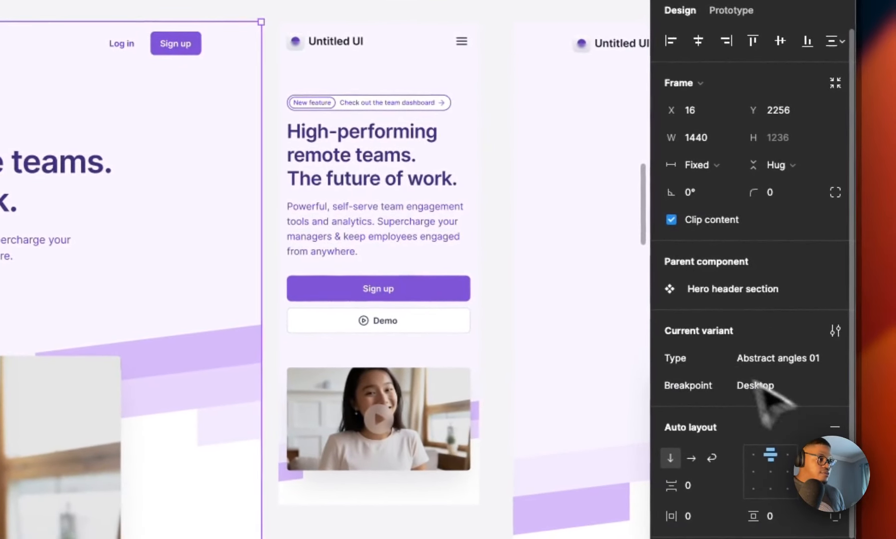
{"action": "left_click", "coordinate": [435, 172]}
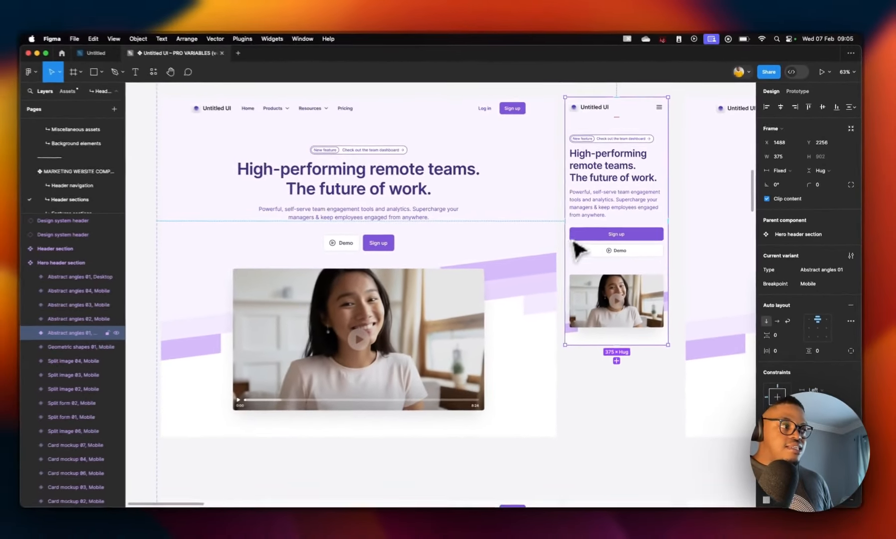
{"action": "scroll", "coordinate": [546, 272], "scroll_direction": "right", "scroll_amount": 4}
{"action": "scroll", "coordinate": [547, 272], "scroll_direction": "down", "scroll_amount": 2}
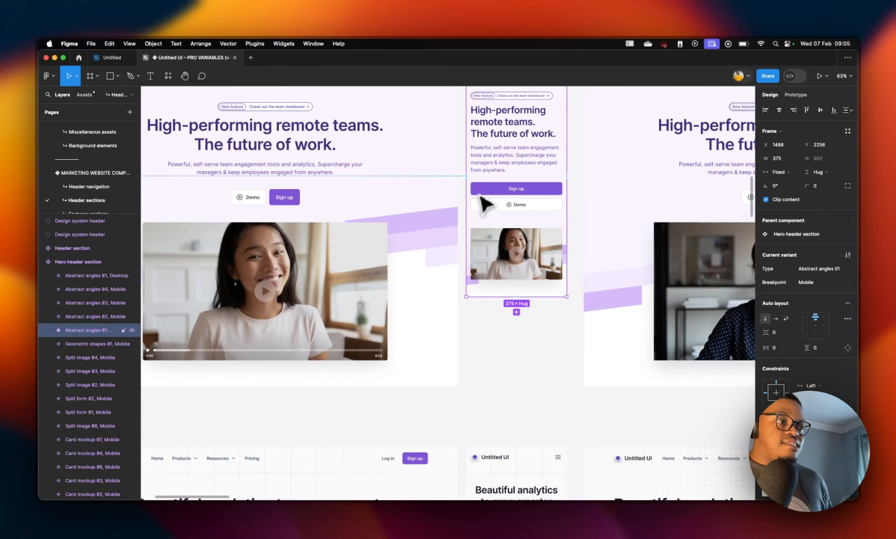
{"action": "scroll", "coordinate": [482, 200], "scroll_direction": "up", "scroll_amount": 1}
{"action": "scroll", "coordinate": [482, 199], "scroll_direction": "left", "scroll_amount": 1}
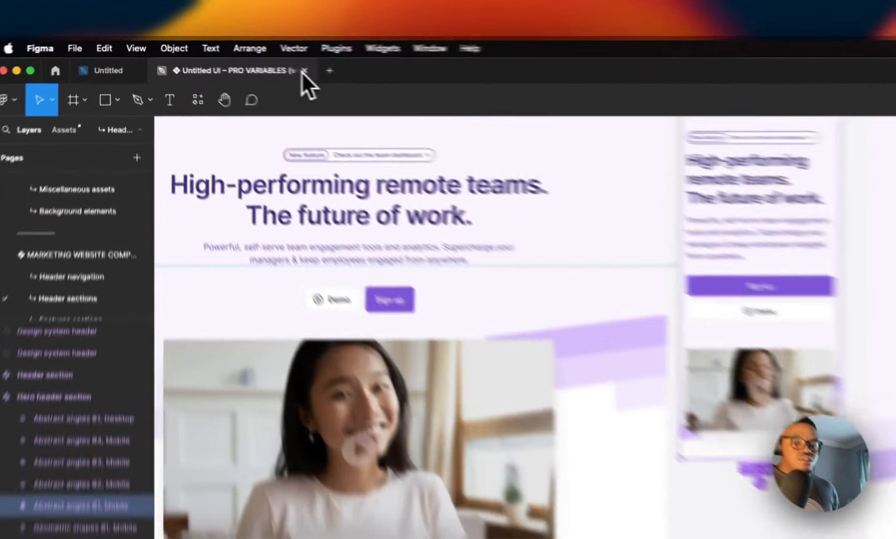
{"action": "left_click", "coordinate": [234, 58]}
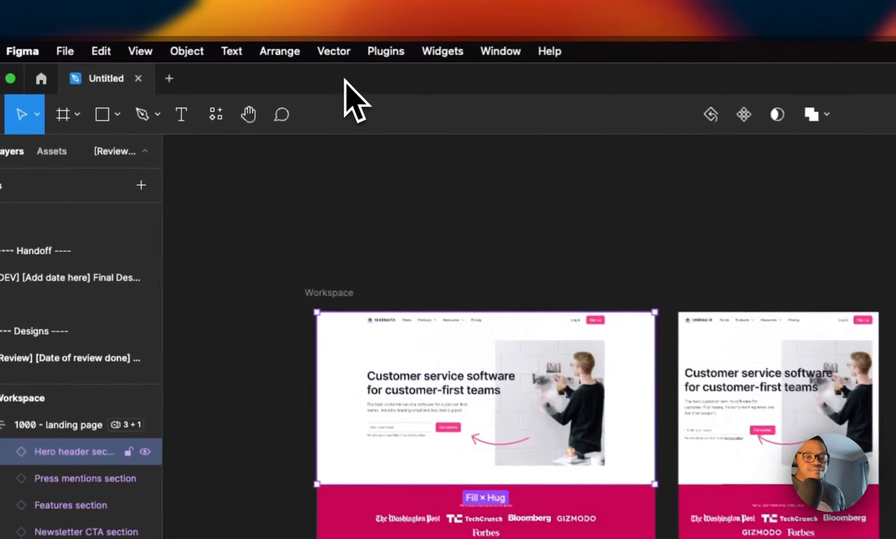